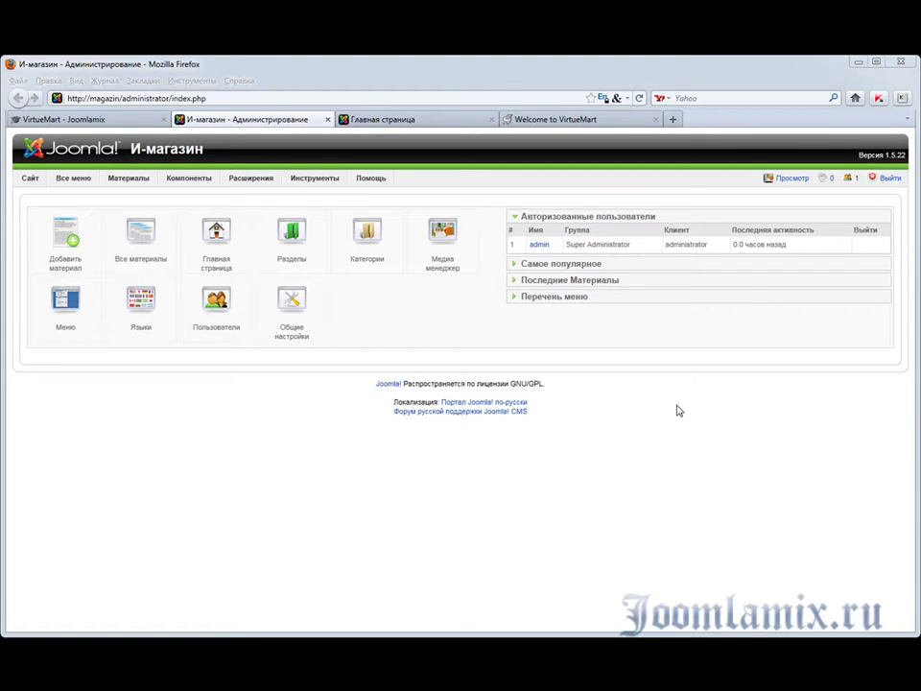
On the VirtueMart website, go to the Download VirtueMart 1.1.8 stable page.
left_click(549, 119)
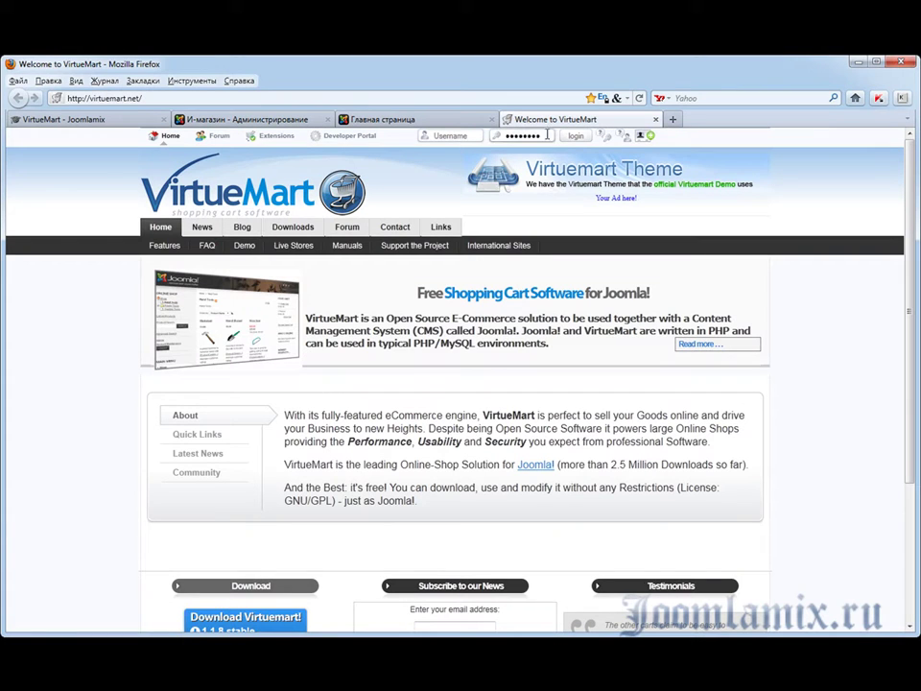
scroll(484, 374, "down", 2)
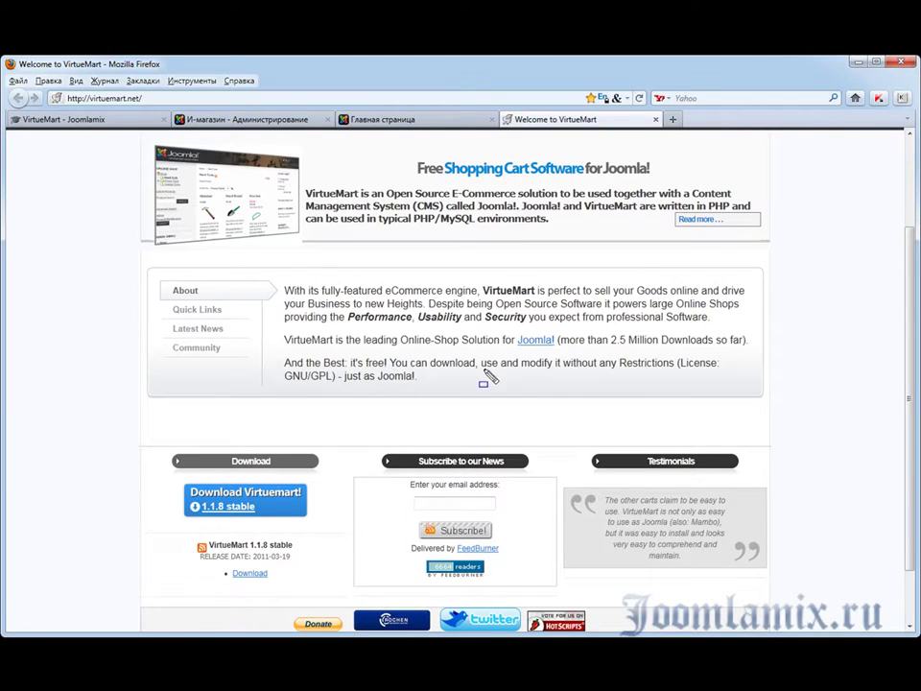
mouse_move(177, 479)
left_mouse_down()
mouse_move(202, 508)
mouse_move(325, 533)
left_mouse_up()
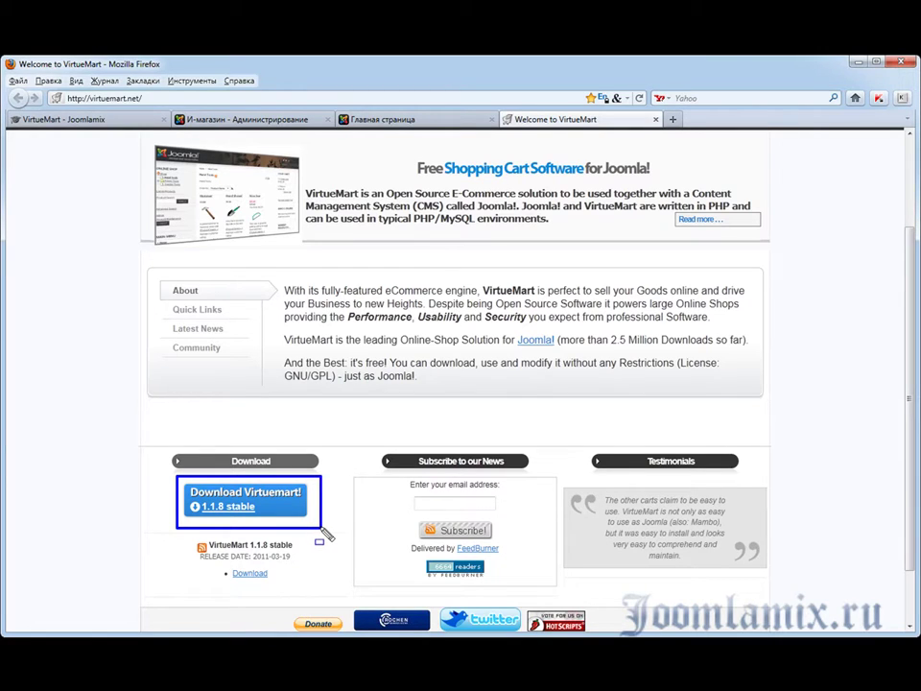
left_click(243, 506)
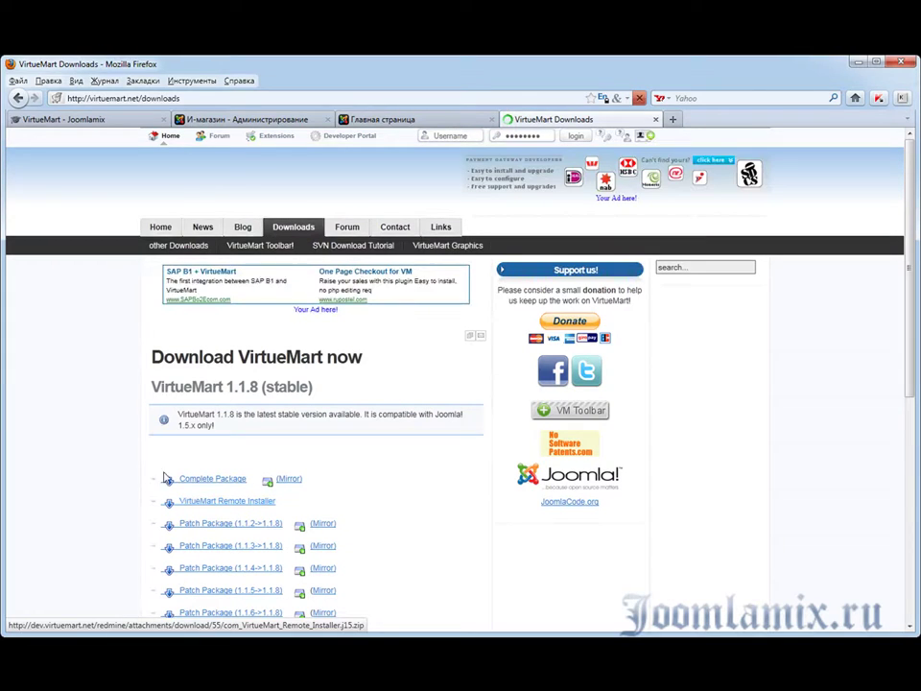
Start downloading the VirtueMart 1.1.8 Complete Package.
mouse_move(153, 475)
left_mouse_down()
mouse_move(155, 464)
mouse_move(174, 497)
mouse_move(313, 499)
mouse_move(309, 489)
left_mouse_up()
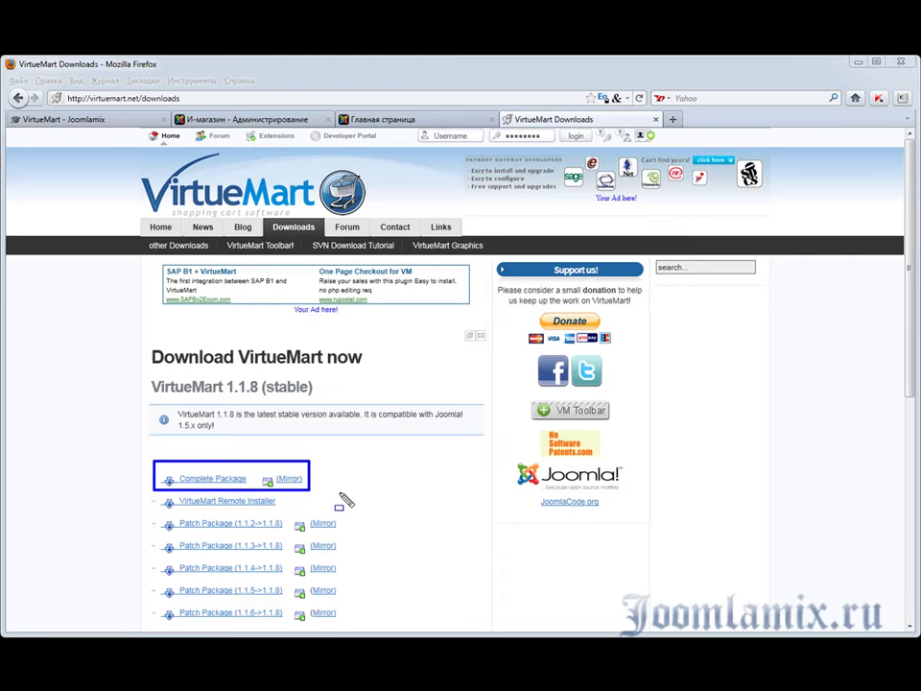
key("Escape")
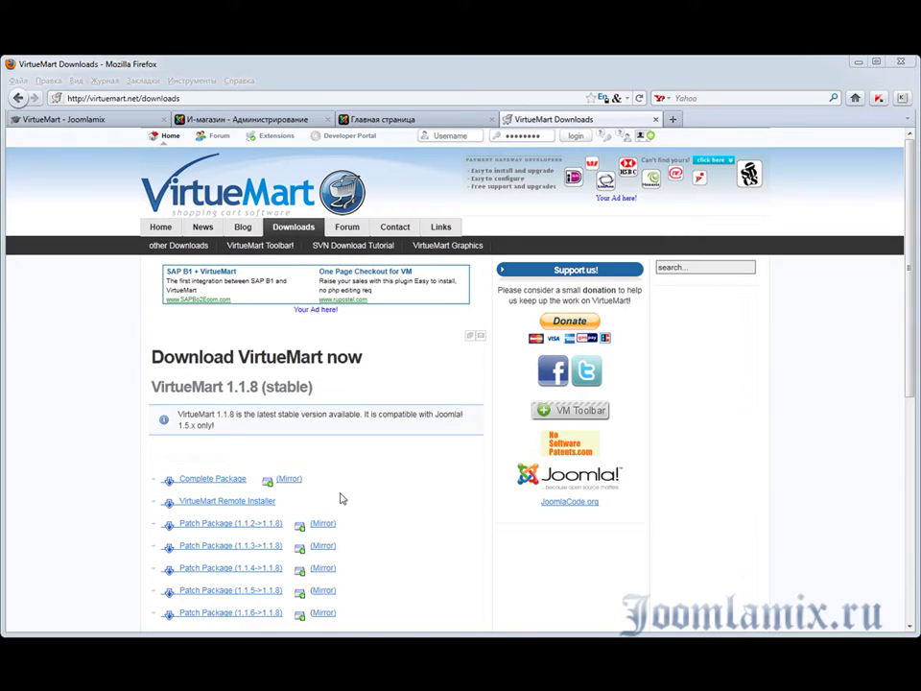
left_click(199, 479)
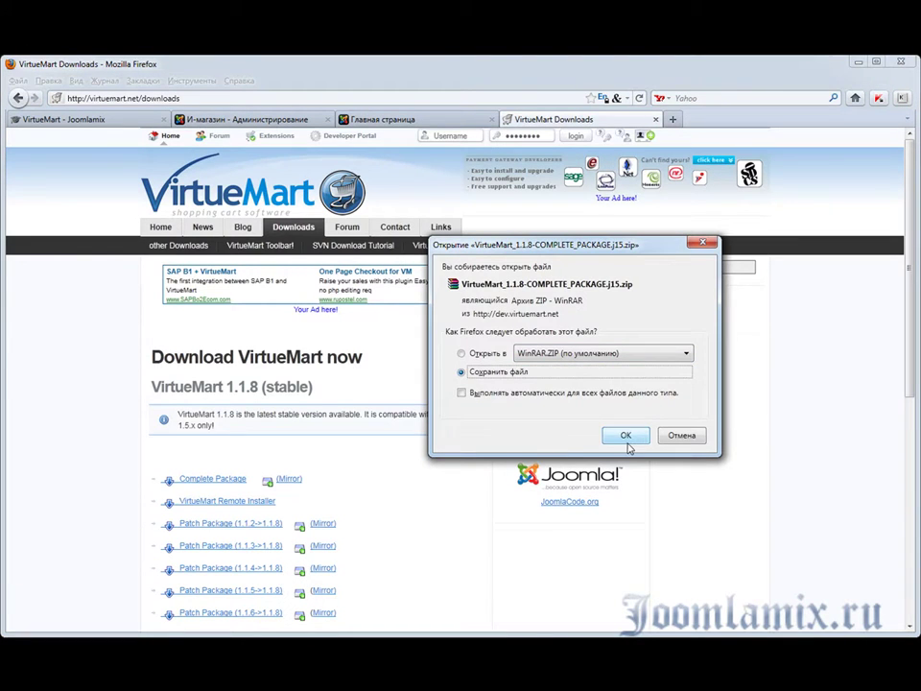
Save VirtueMart_1.1.8-COMPLETE_PACKAGE.j15.zip, then open it in WinRAR from the Загрузки list.
left_click(614, 438)
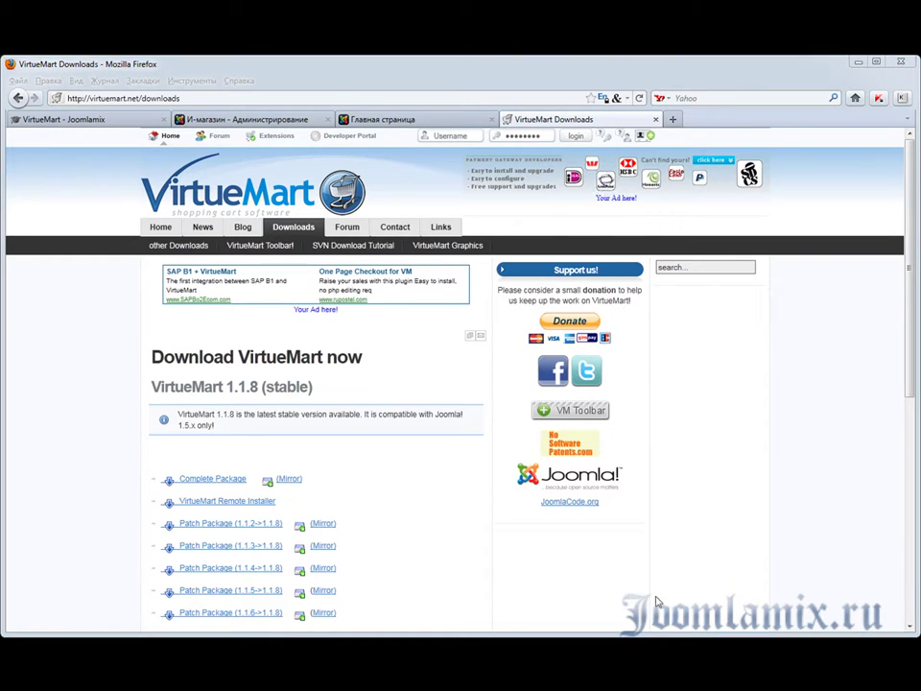
left_click(353, 624)
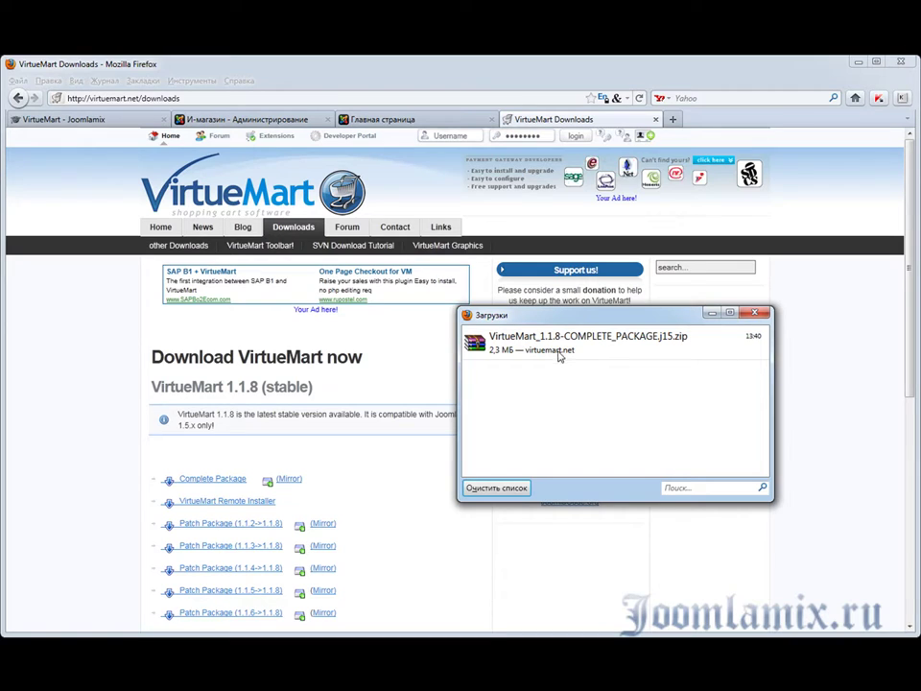
double_click(555, 350)
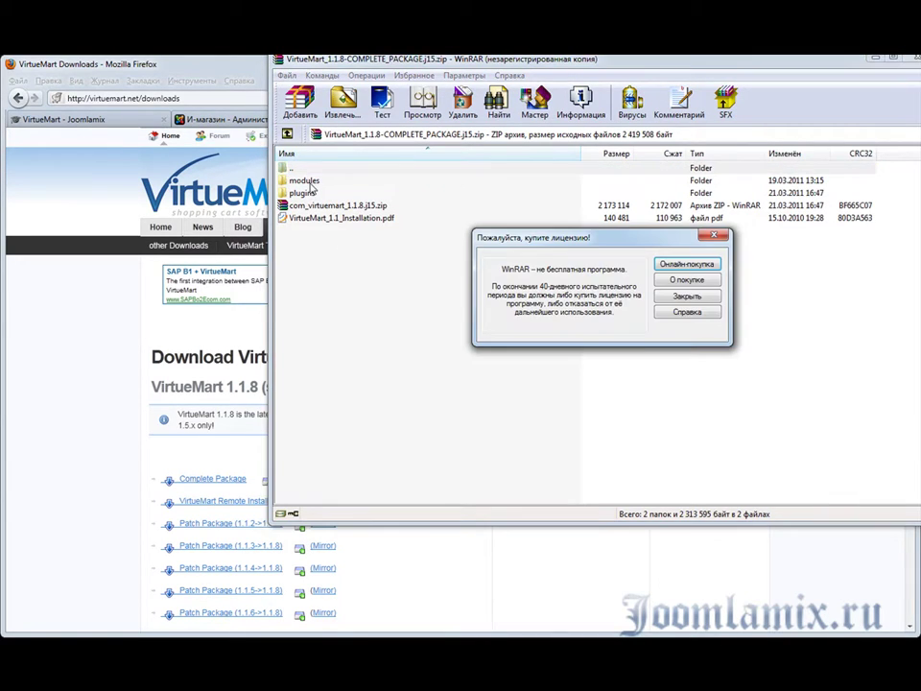
Dismiss the WinRAR licence reminder and look through the archive's modules and plugins folders.
left_click(661, 296)
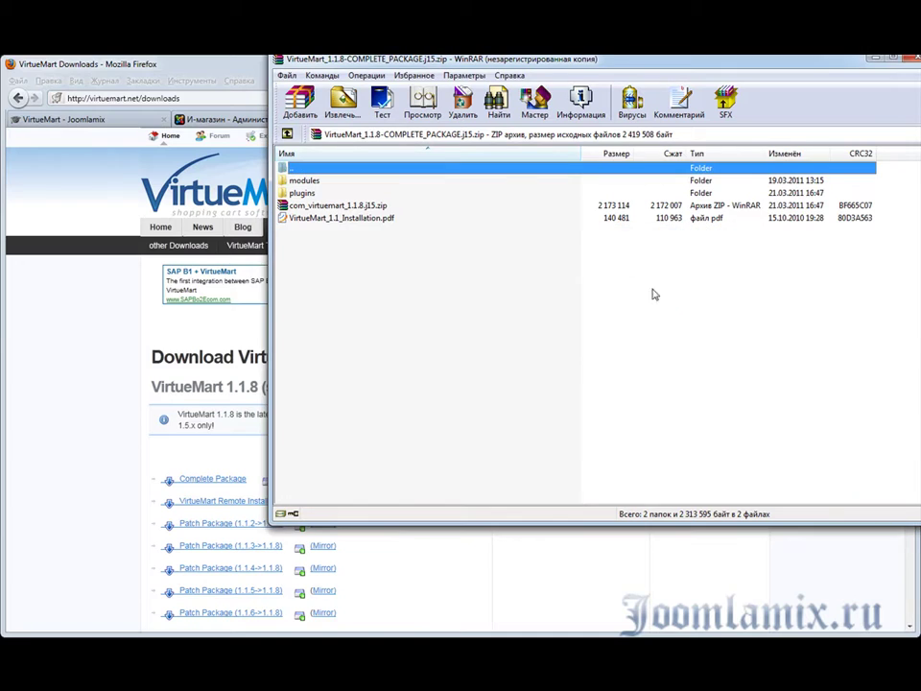
double_click(305, 181)
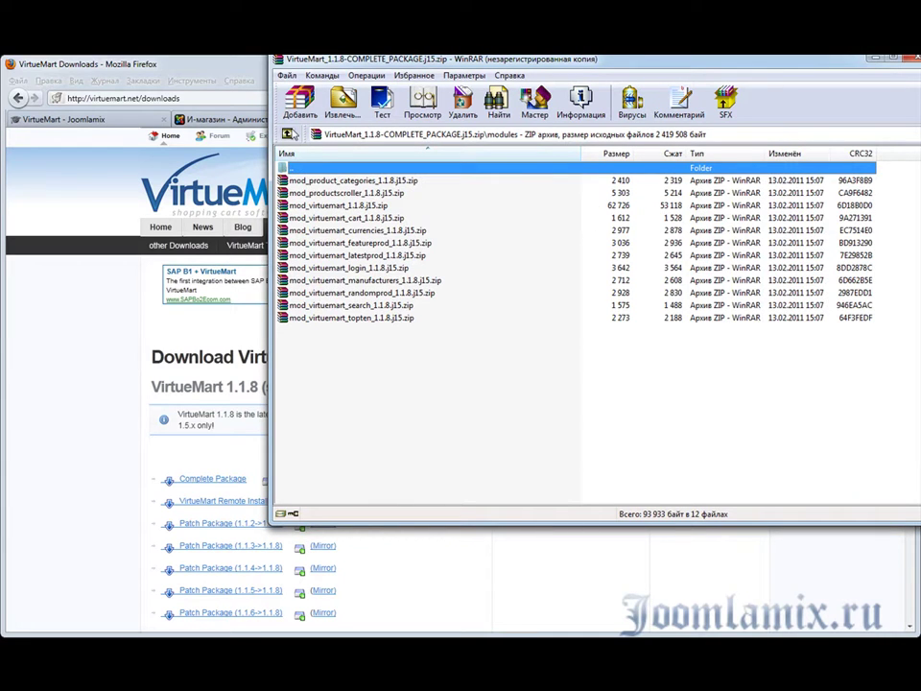
key("BackSpace")
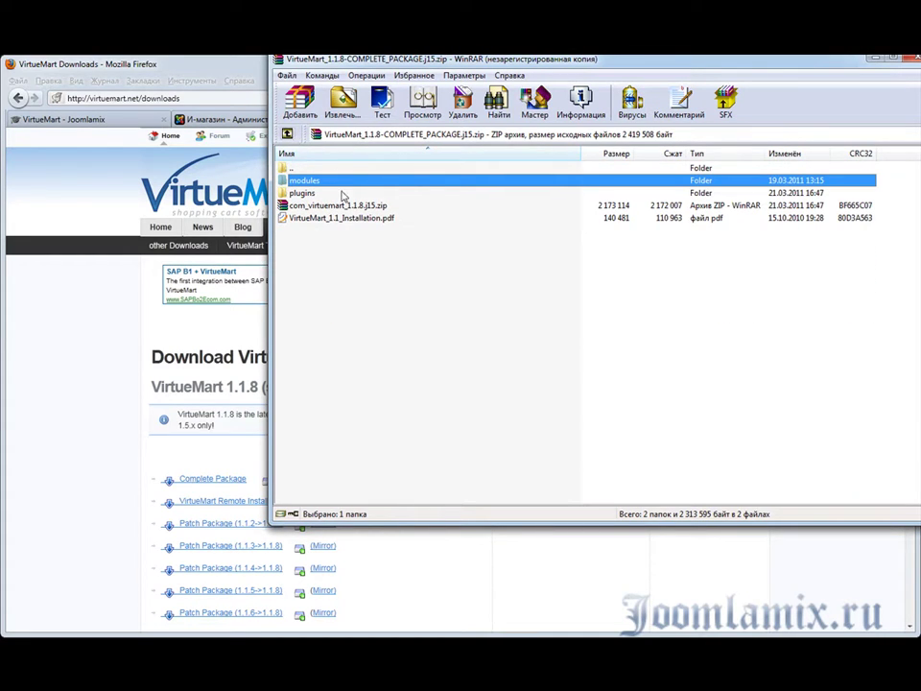
double_click(302, 194)
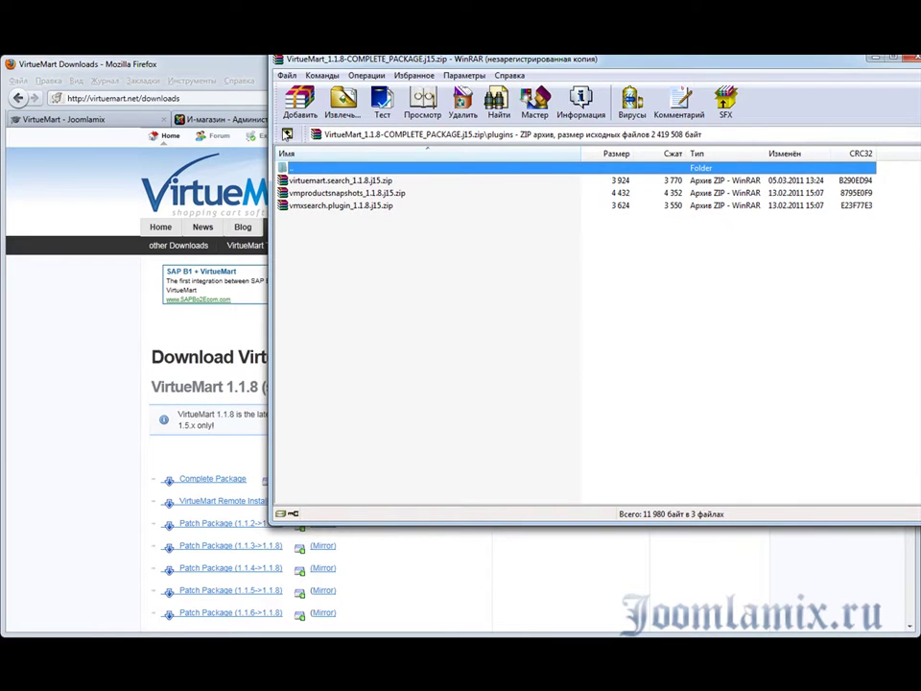
key("BackSpace")
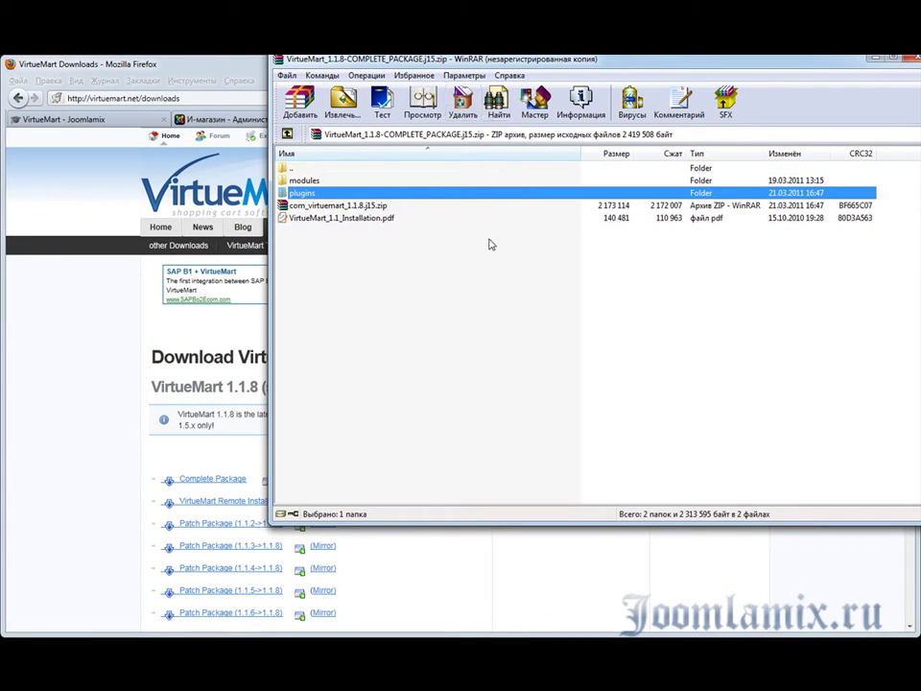
Check the installation PDF, com_virtuemart zip and modules folder, then close WinRAR and Downloads.
left_click(334, 220)
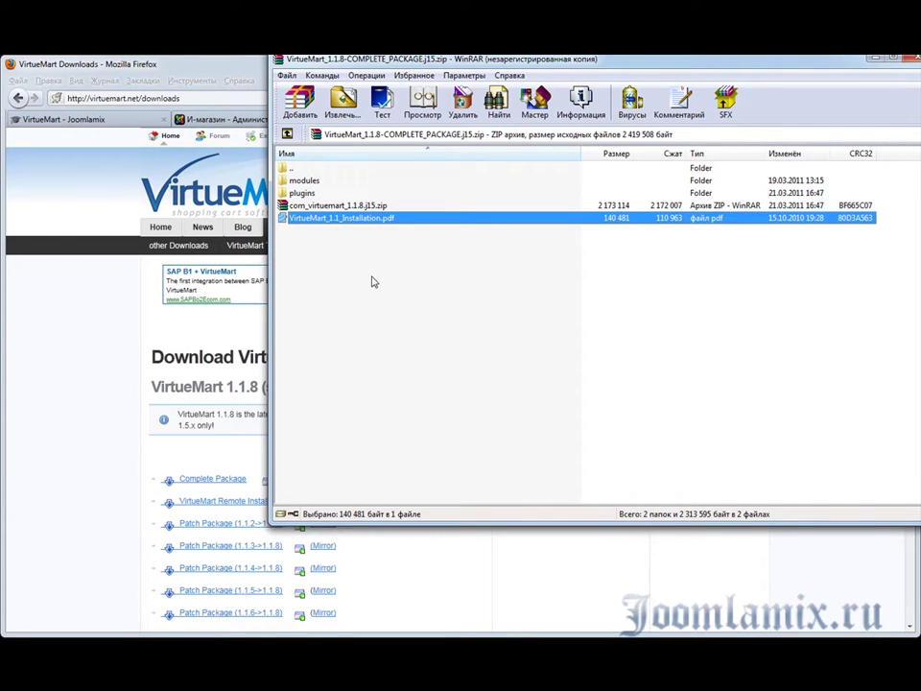
left_click(360, 207)
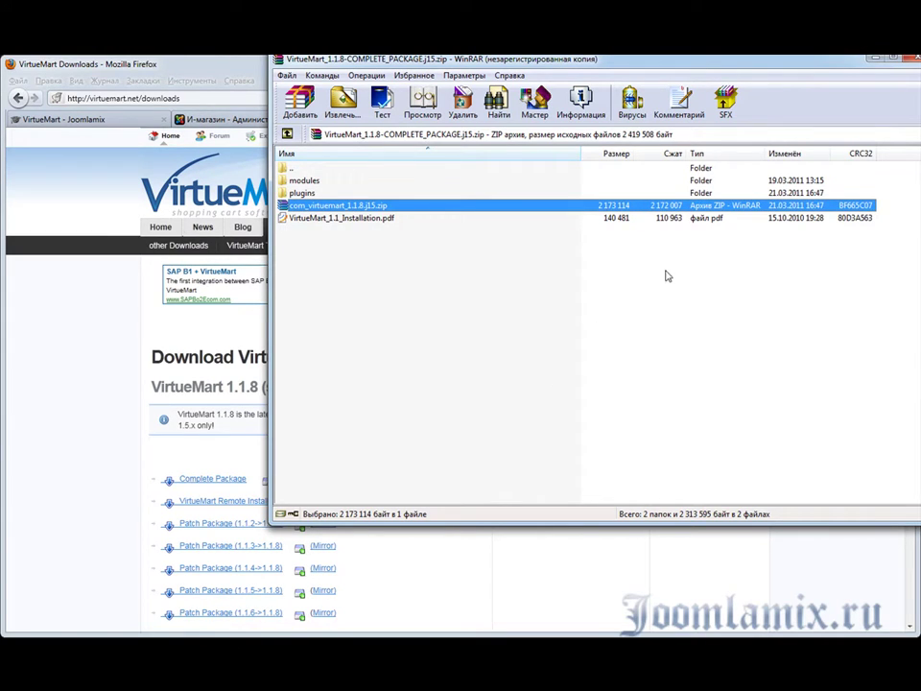
double_click(317, 181)
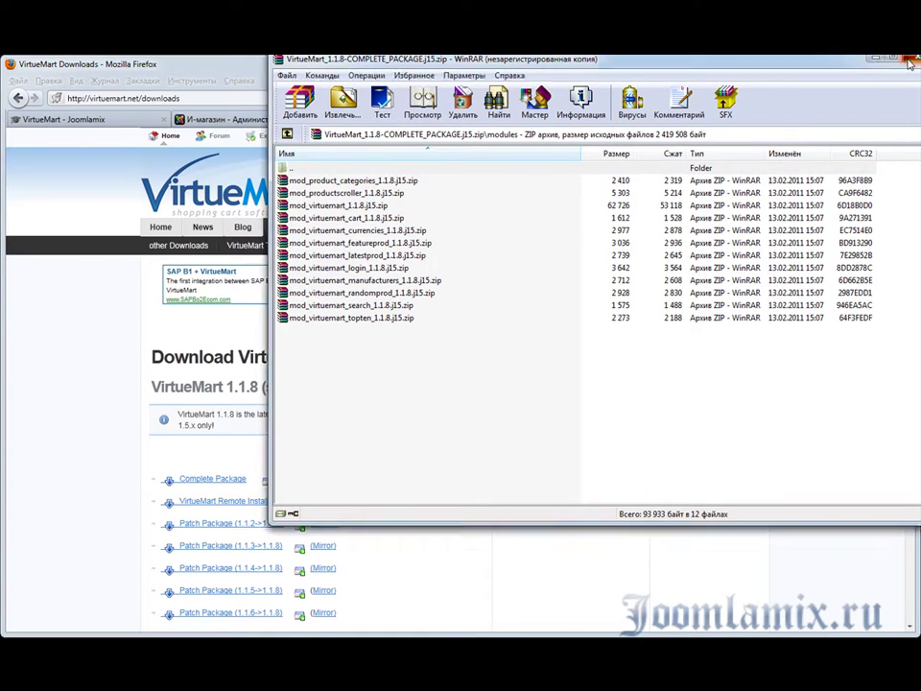
left_click(910, 59)
left_click(754, 312)
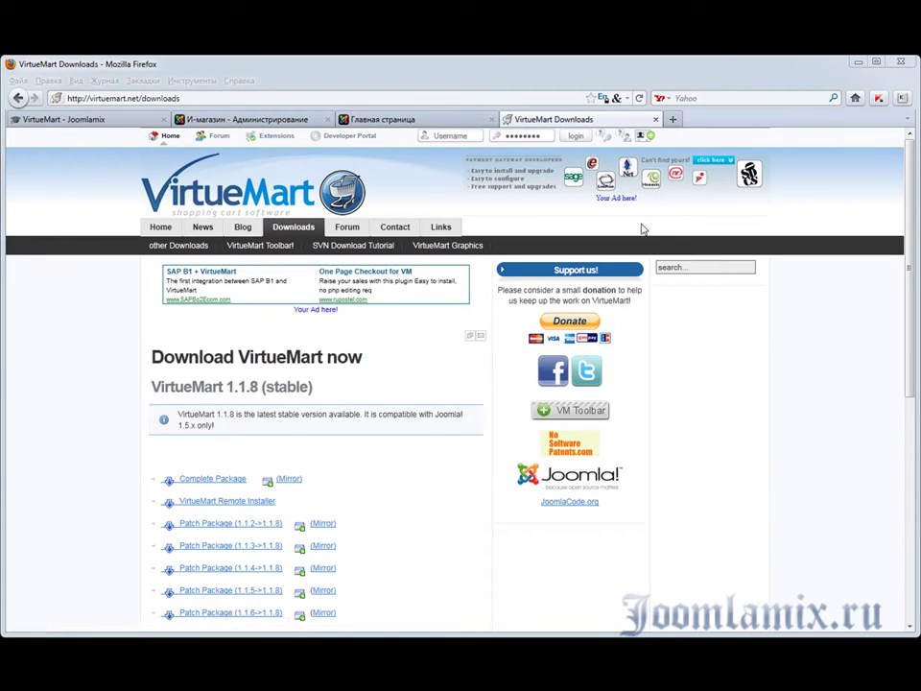
left_click(236, 121)
mouse_move(314, 179)
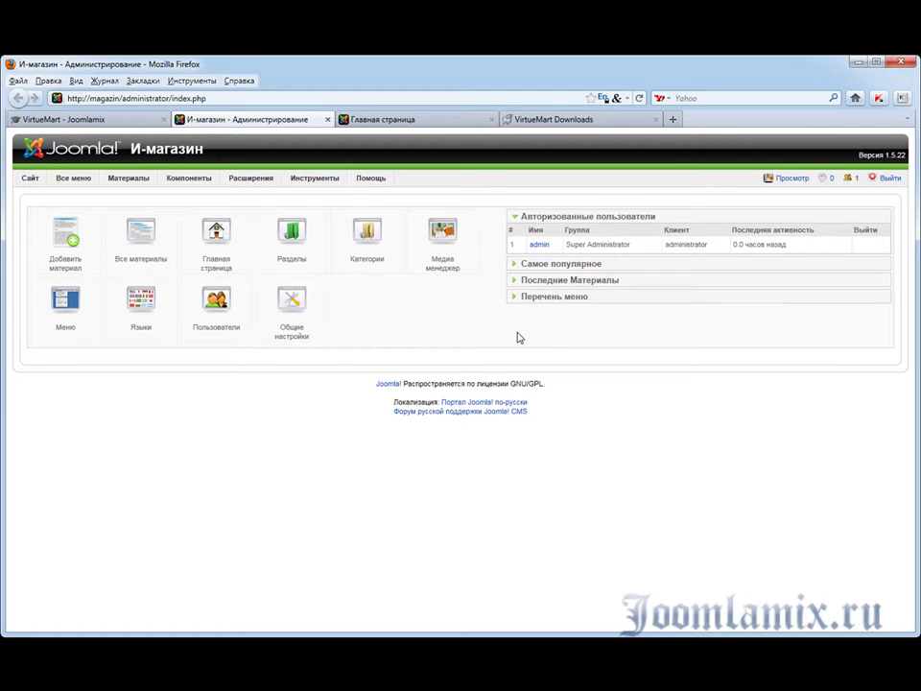
mouse_move(183, 180)
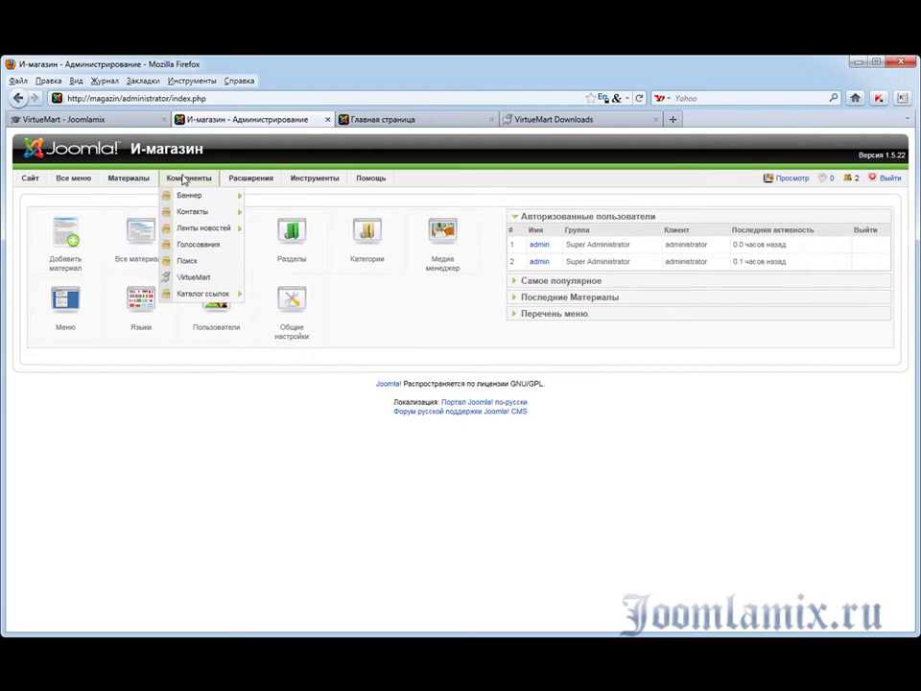
left_click(203, 278)
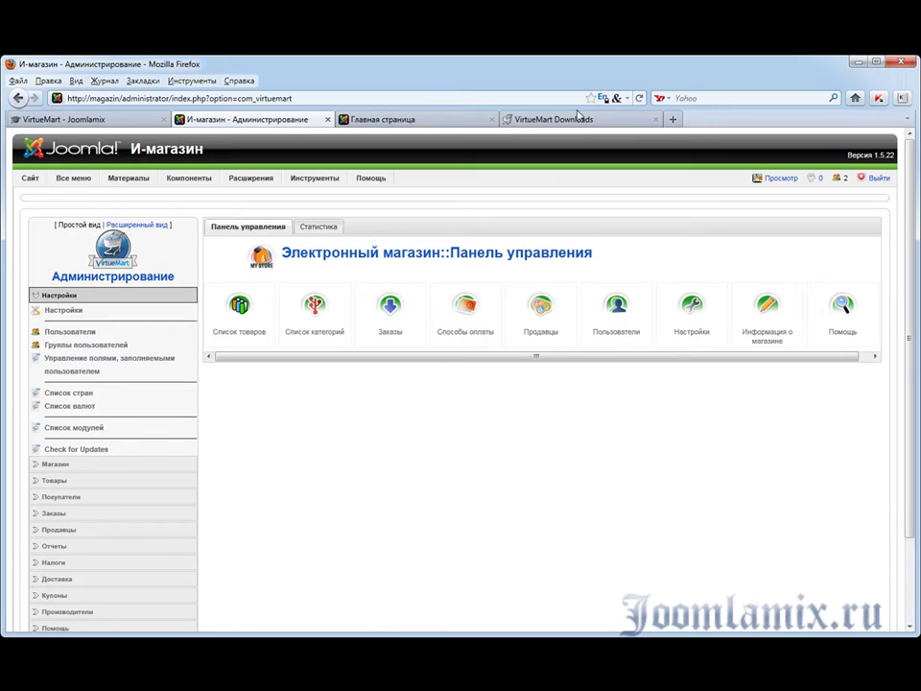
left_click(429, 121)
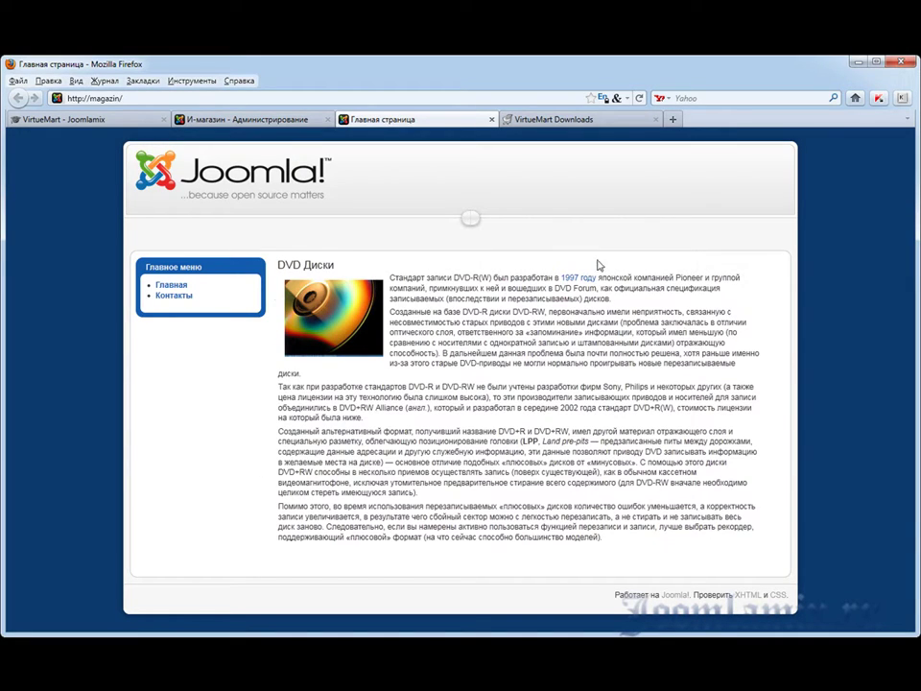
Check the frontend Контакты and Главная pages, then return to the VirtueMart admin control panel.
left_click(168, 298)
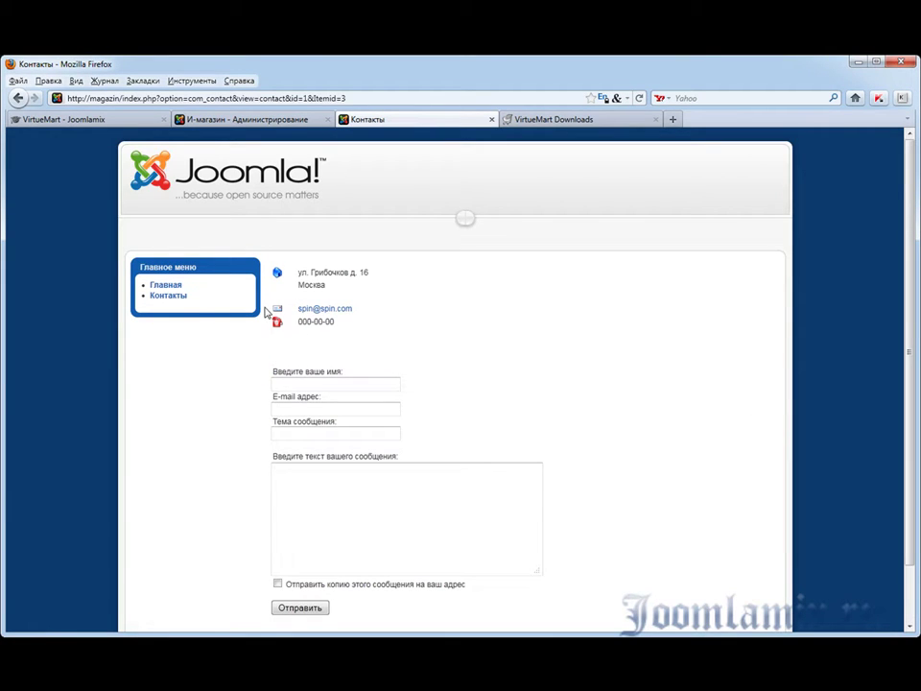
left_click(168, 286)
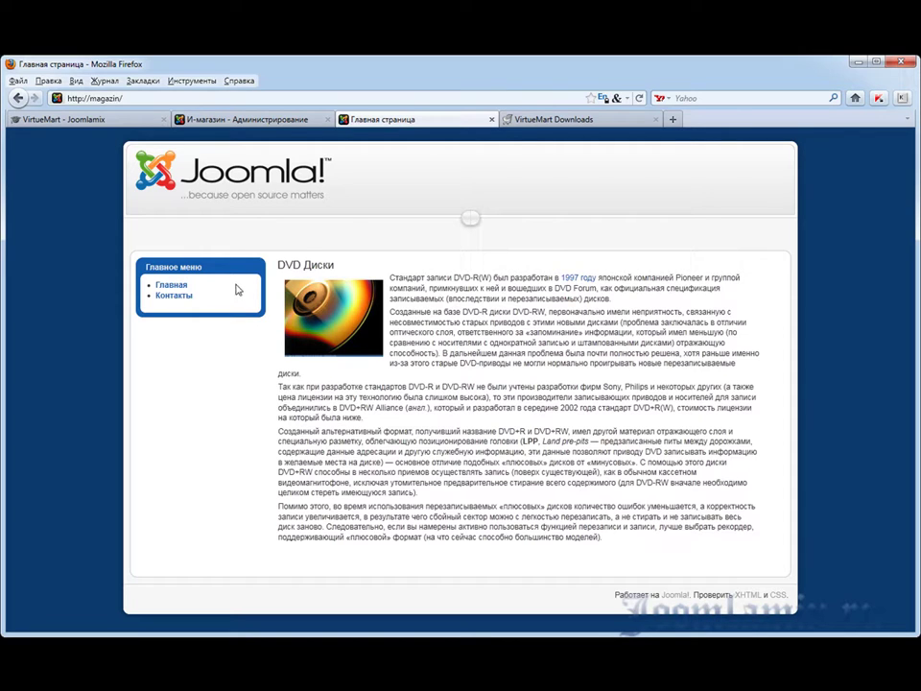
left_click(274, 125)
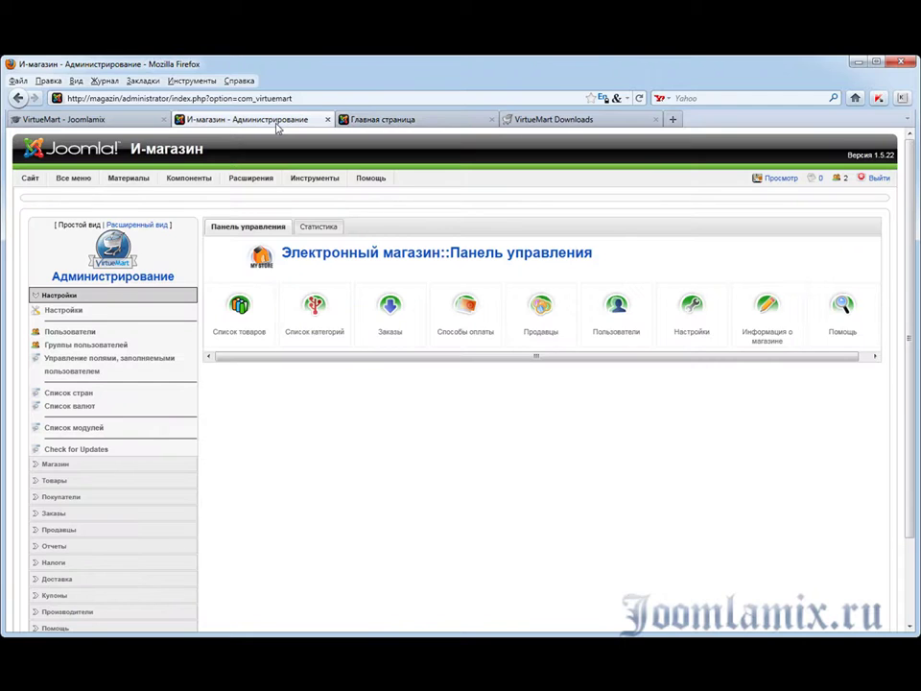
Create and save a Главное меню item 'Магазин' (alias magazin) linking to the VirtueMart component.
mouse_move(82, 182)
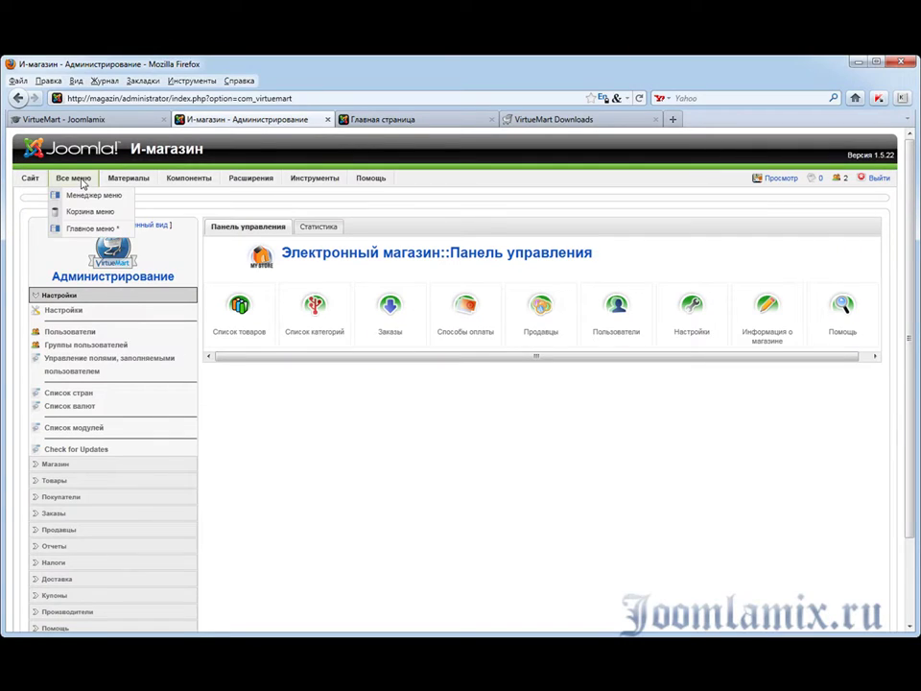
left_click(88, 231)
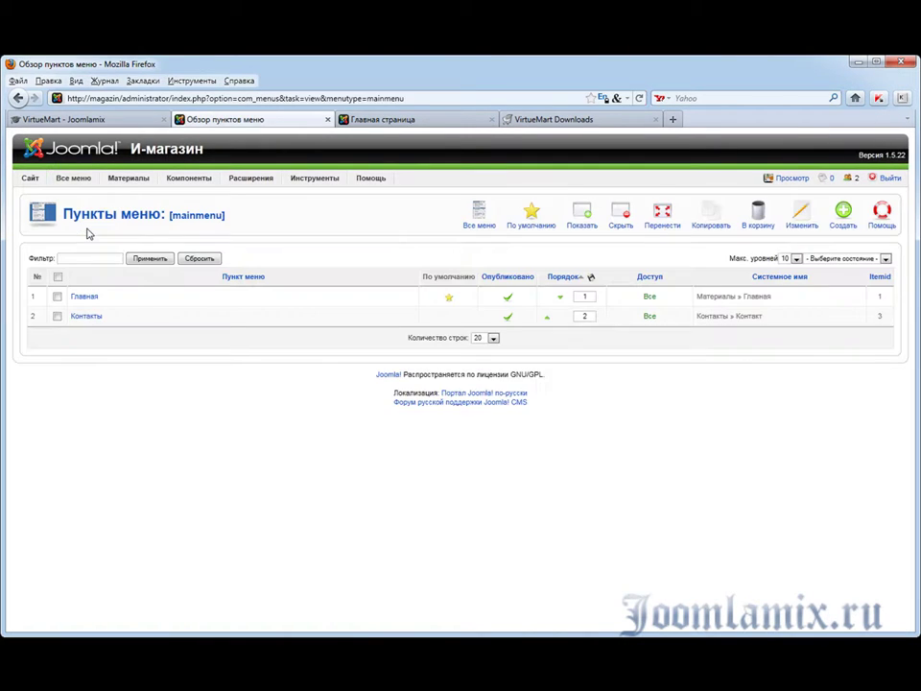
left_click(848, 211)
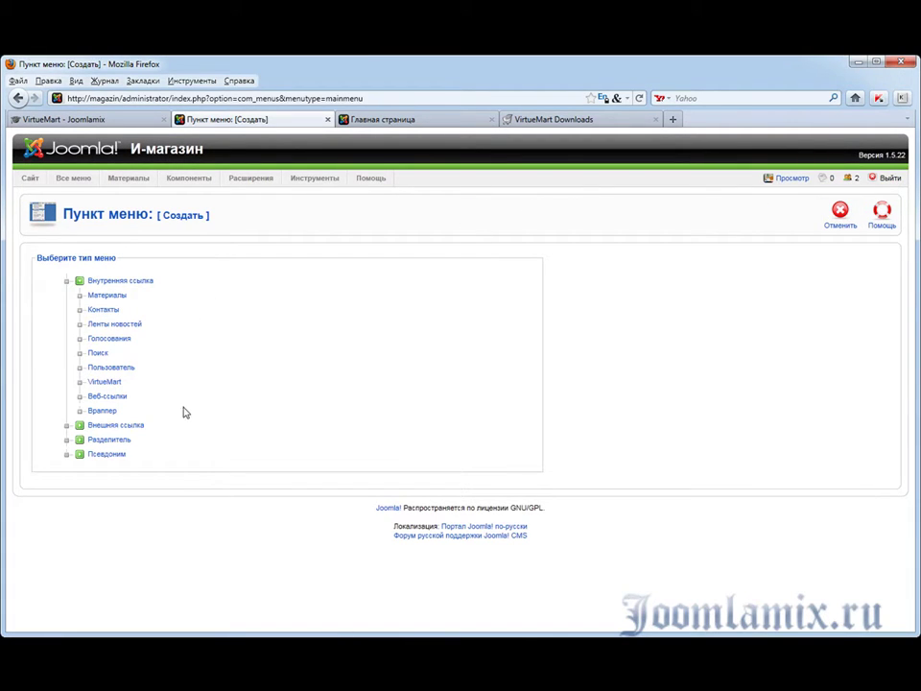
left_click(113, 384)
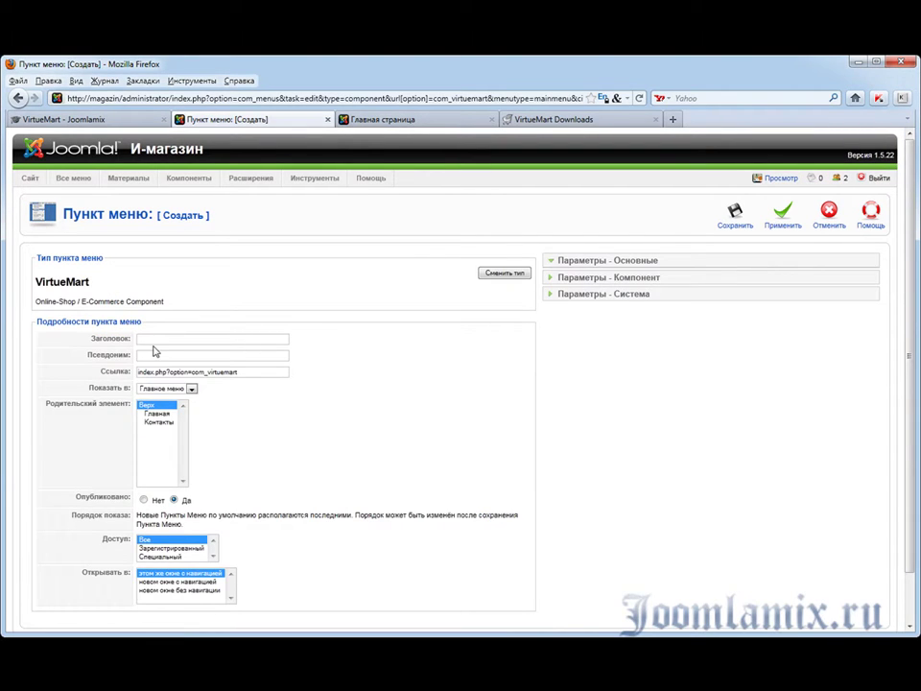
left_click(157, 339)
key("Tab")
left_click(736, 217)
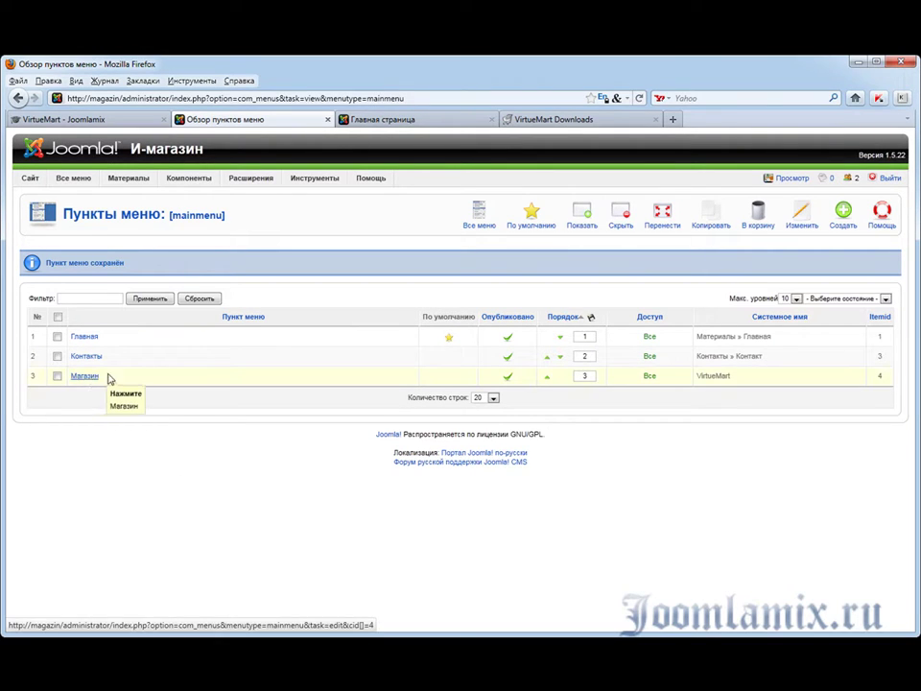
Reorder the main menu to Главная, Магазин, Контакты, then view the site's front page.
left_click(546, 361)
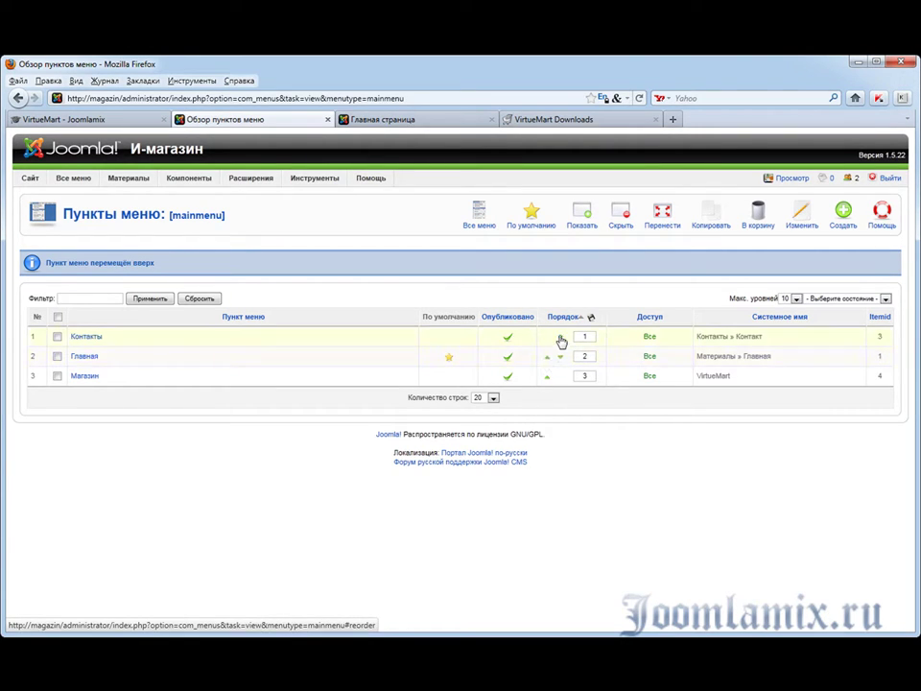
left_click(561, 338)
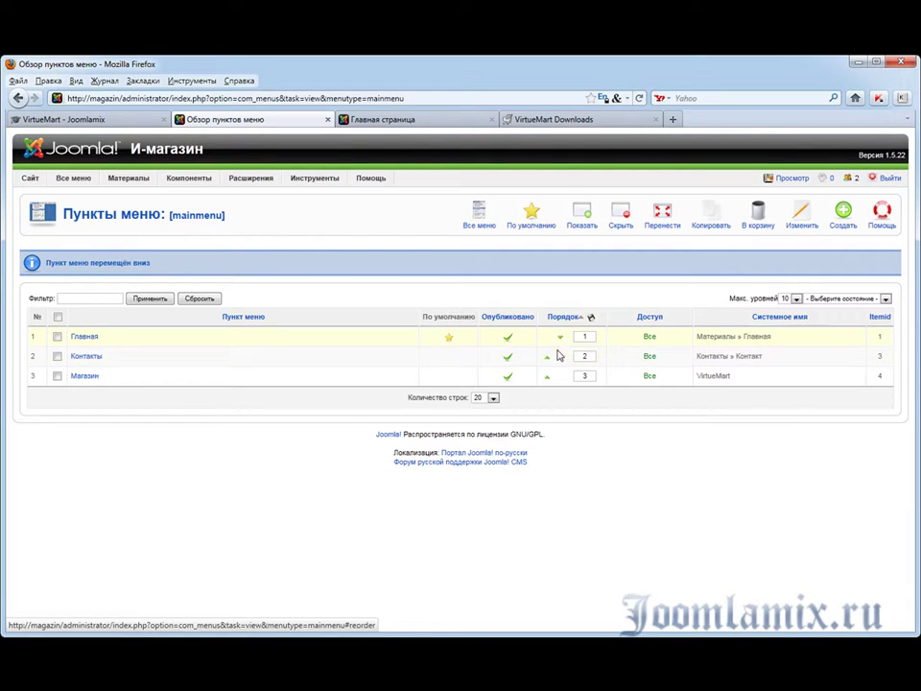
left_click(548, 377)
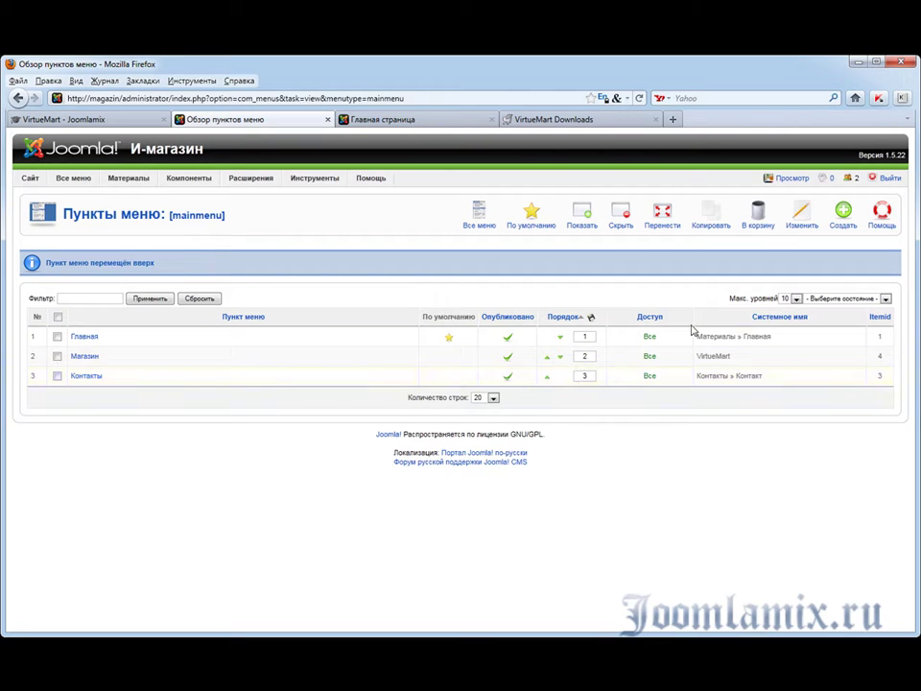
left_click(393, 118)
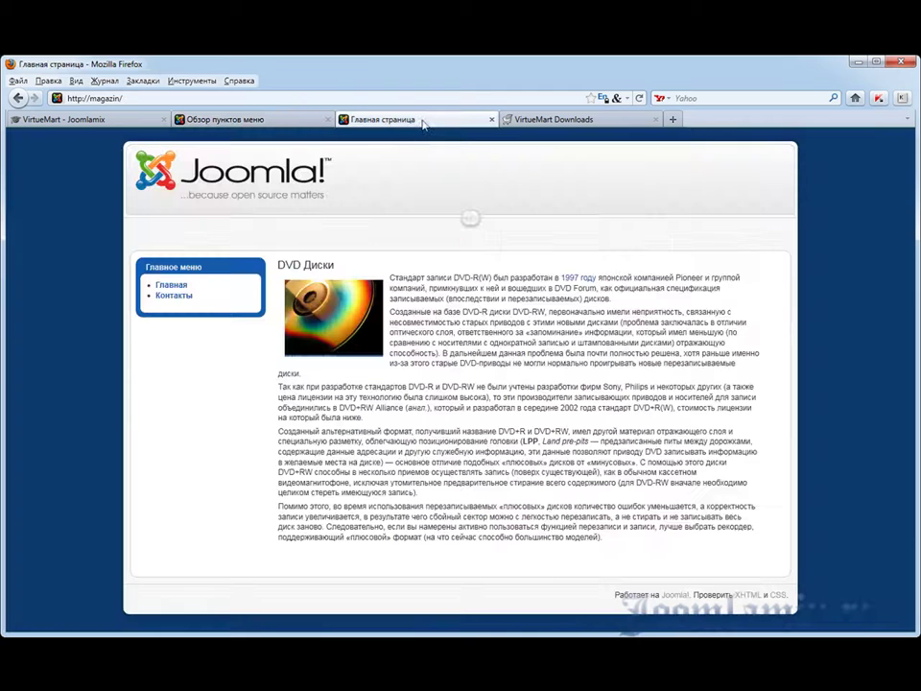
Reload the front page and open Магазин to review the Hand, Power and Garden Tools storefront.
left_click(639, 98)
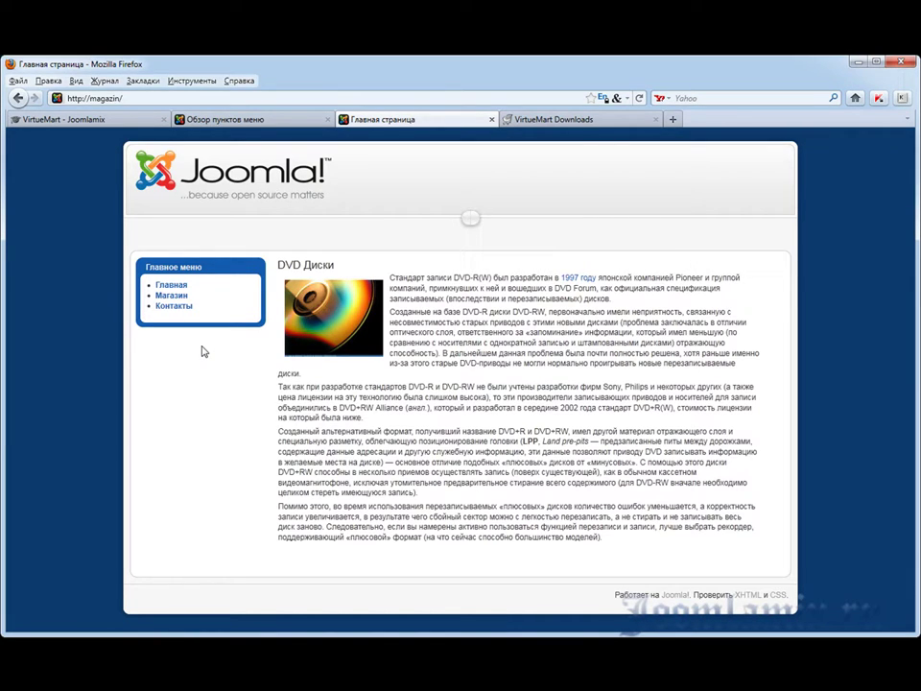
left_click(177, 299)
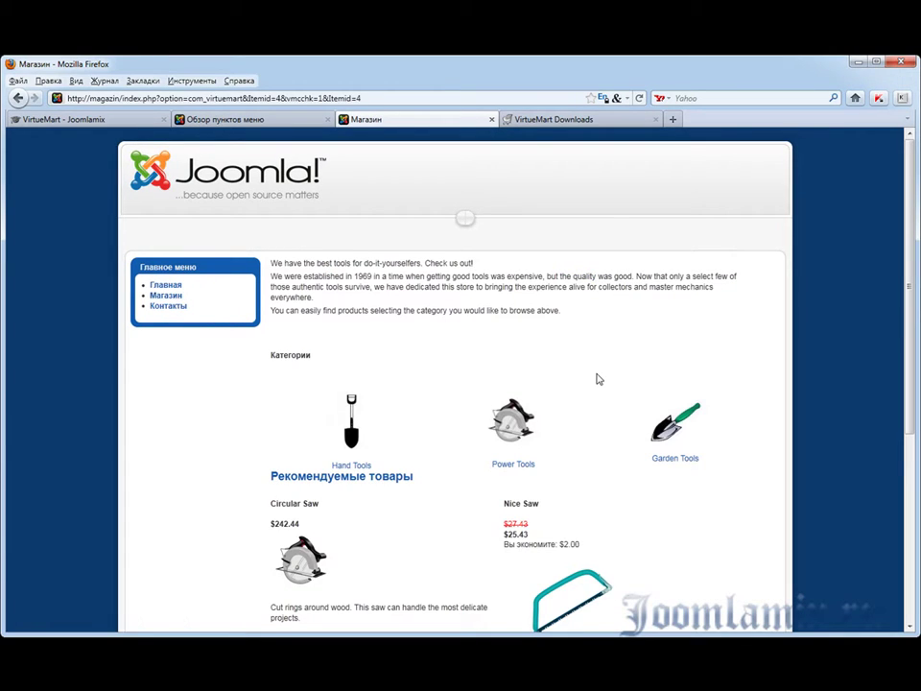
scroll(598, 381, "down", 5)
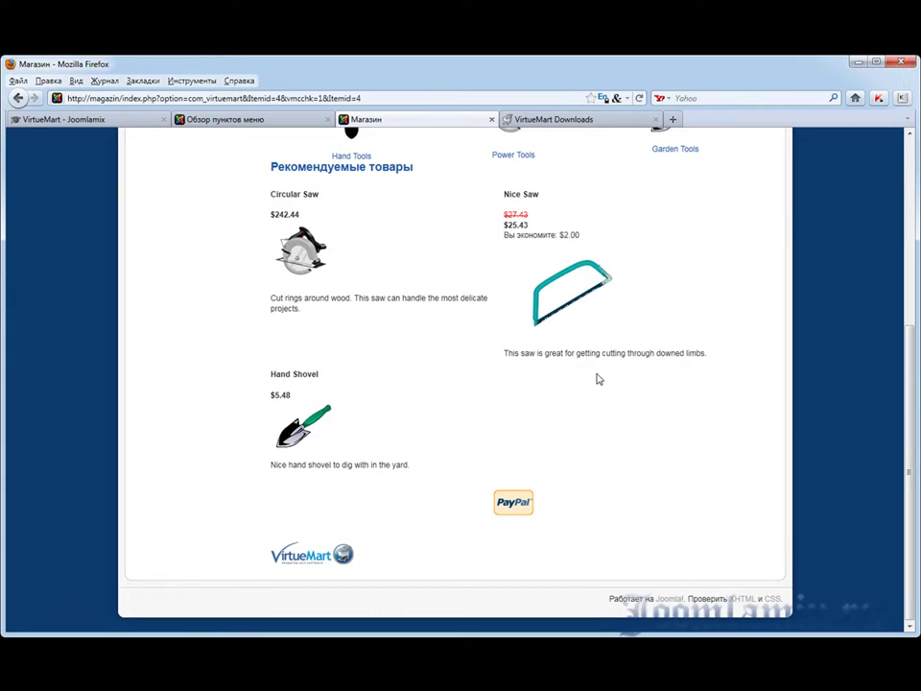
scroll(598, 379, "up", 5)
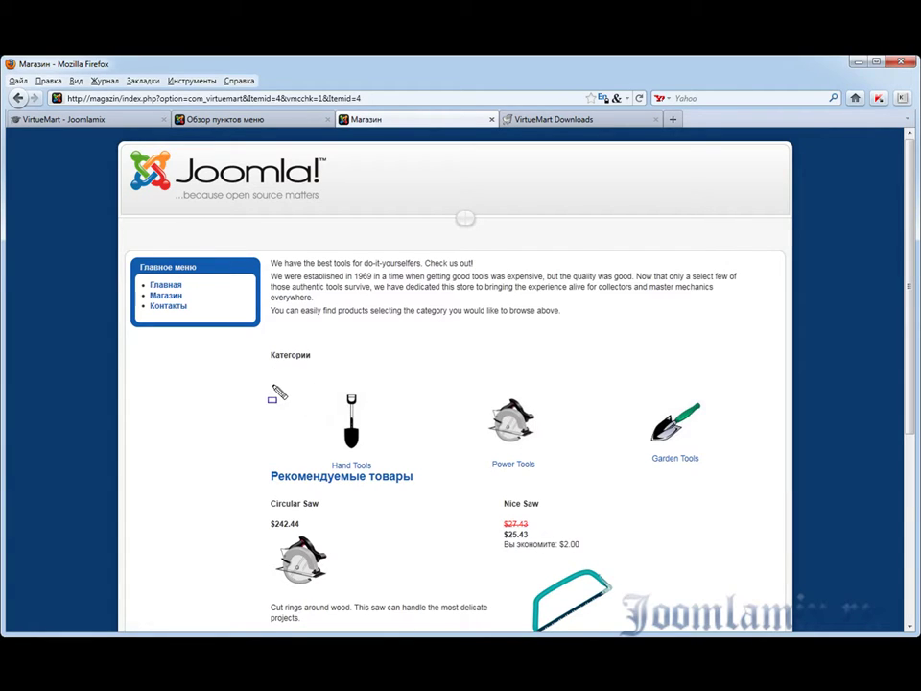
mouse_move(266, 383)
left_mouse_down()
mouse_move(268, 413)
mouse_move(587, 477)
mouse_move(730, 474)
mouse_move(731, 464)
left_mouse_up()
mouse_move(255, 482)
left_mouse_down()
mouse_move(531, 582)
mouse_move(646, 583)
left_mouse_up()
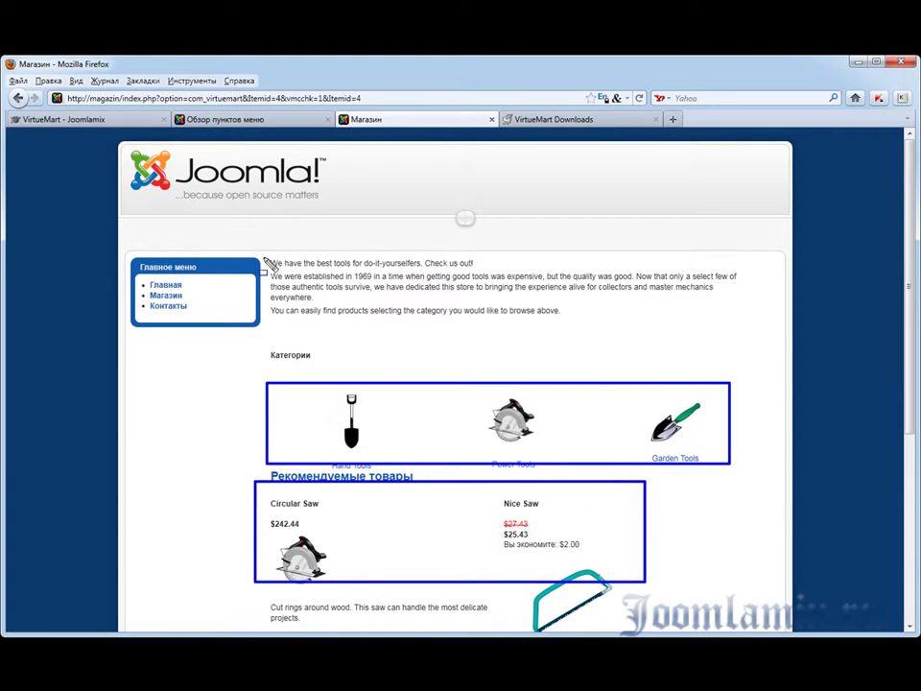
mouse_move(263, 257)
left_mouse_down()
mouse_move(452, 325)
mouse_move(744, 329)
left_mouse_up()
key("Escape")
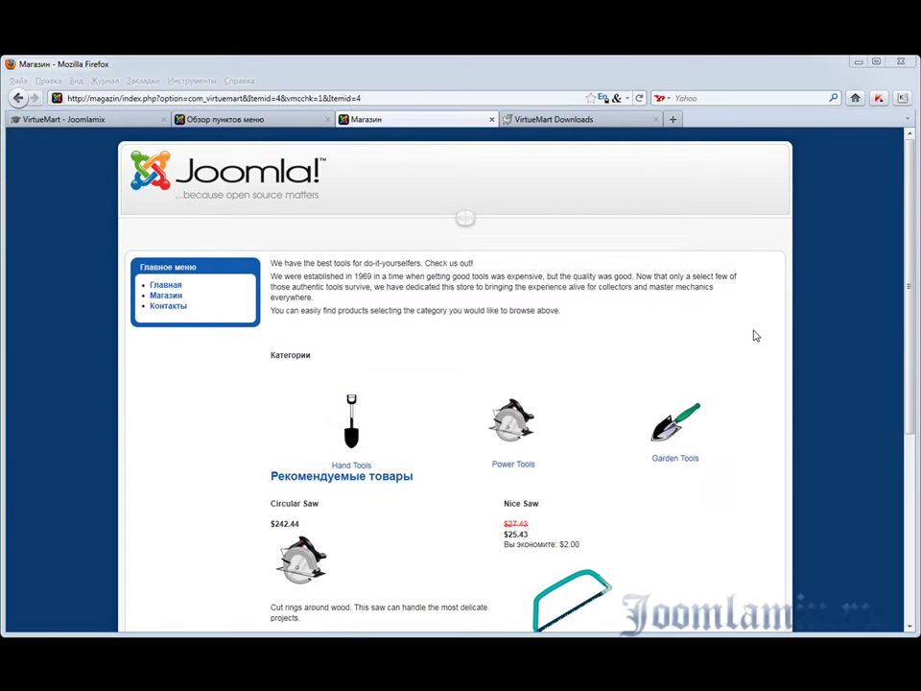
mouse_move(906, 344)
left_mouse_down()
mouse_move(908, 523)
mouse_move(917, 338)
left_mouse_up()
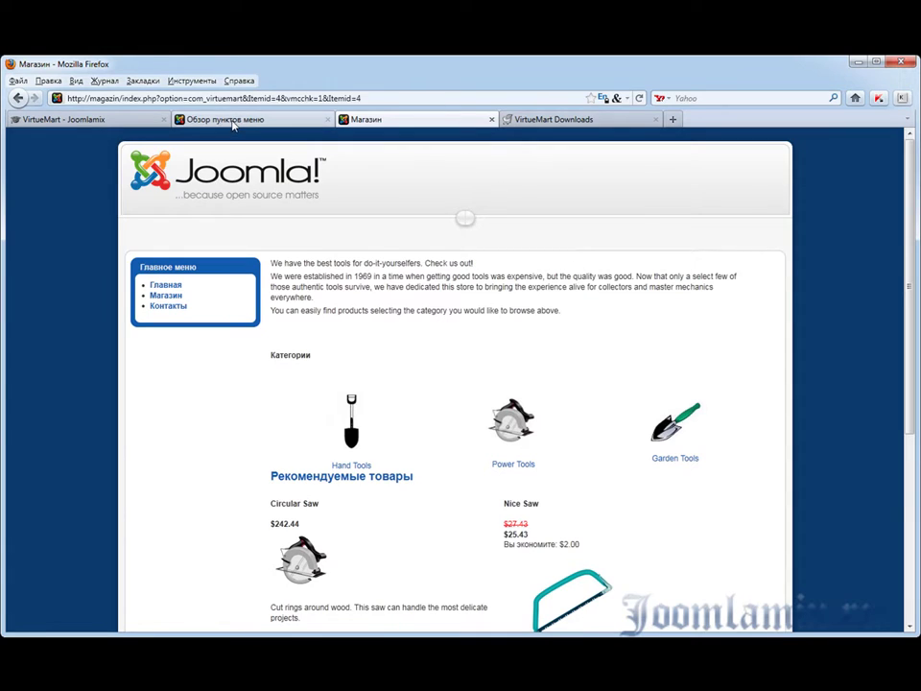
left_click(288, 119)
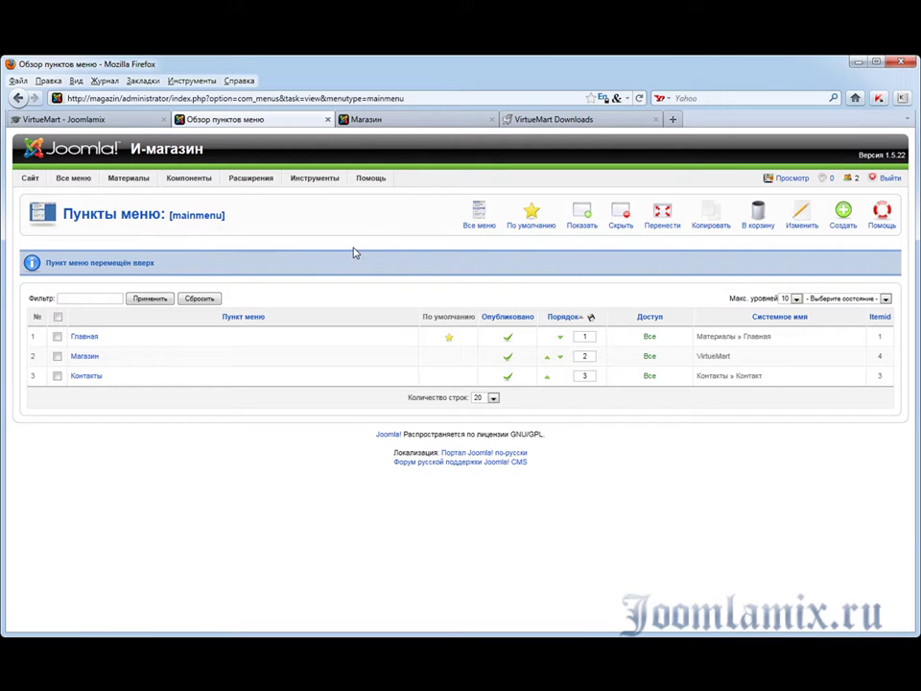
Upload and install the mod_virtuemart_1.1.8.j15 package through Расширения > Установить/Удалить.
mouse_move(252, 180)
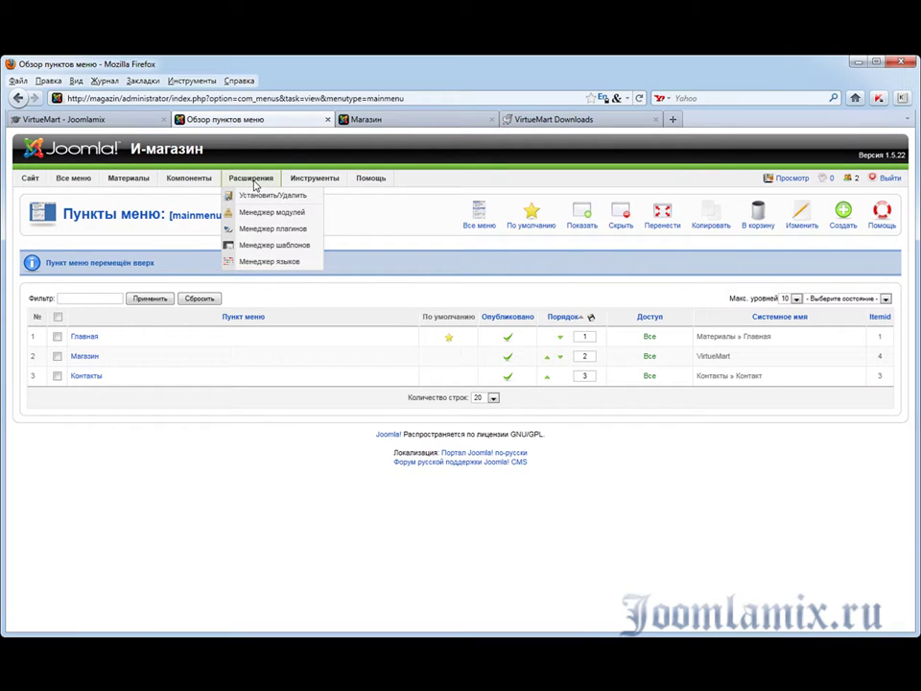
left_click(258, 197)
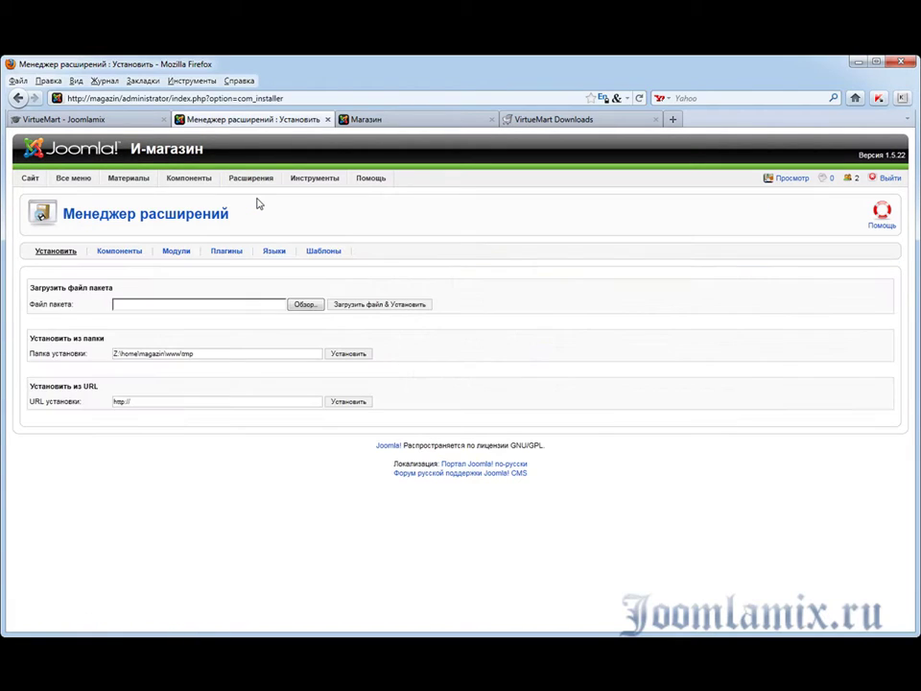
left_click(304, 304)
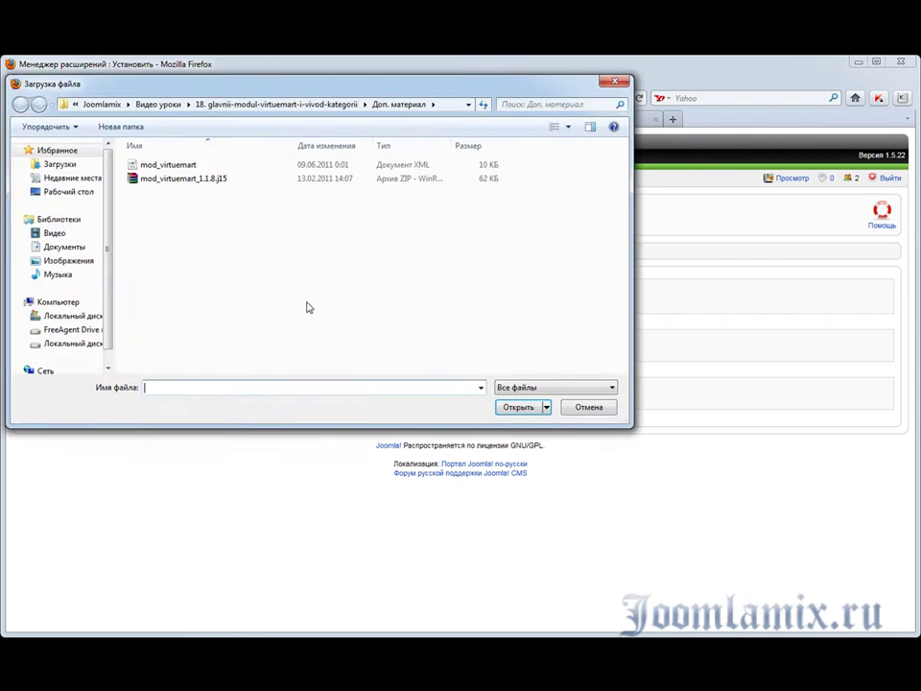
left_click(196, 182)
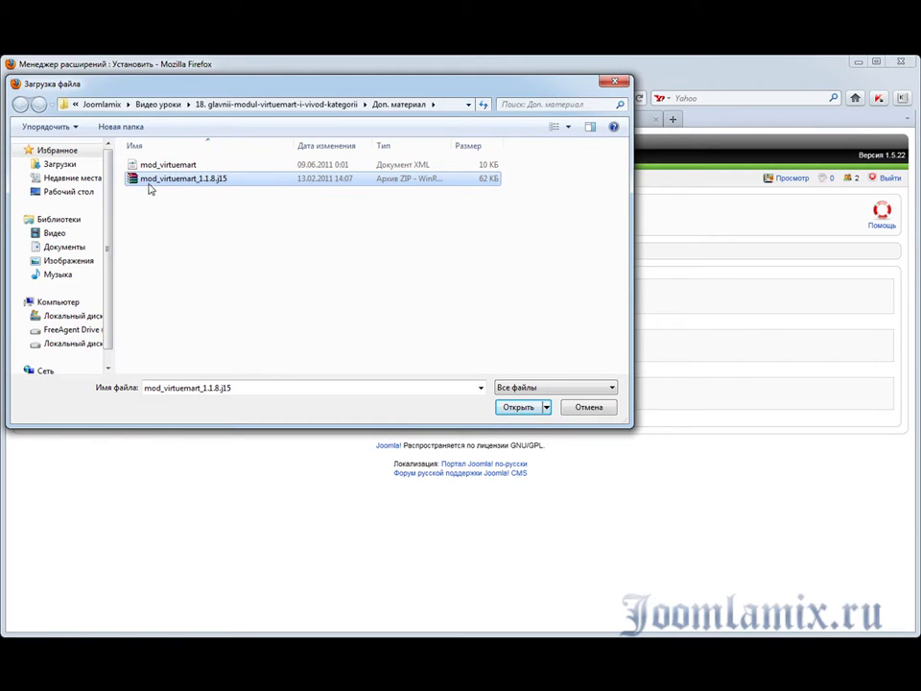
left_click(516, 408)
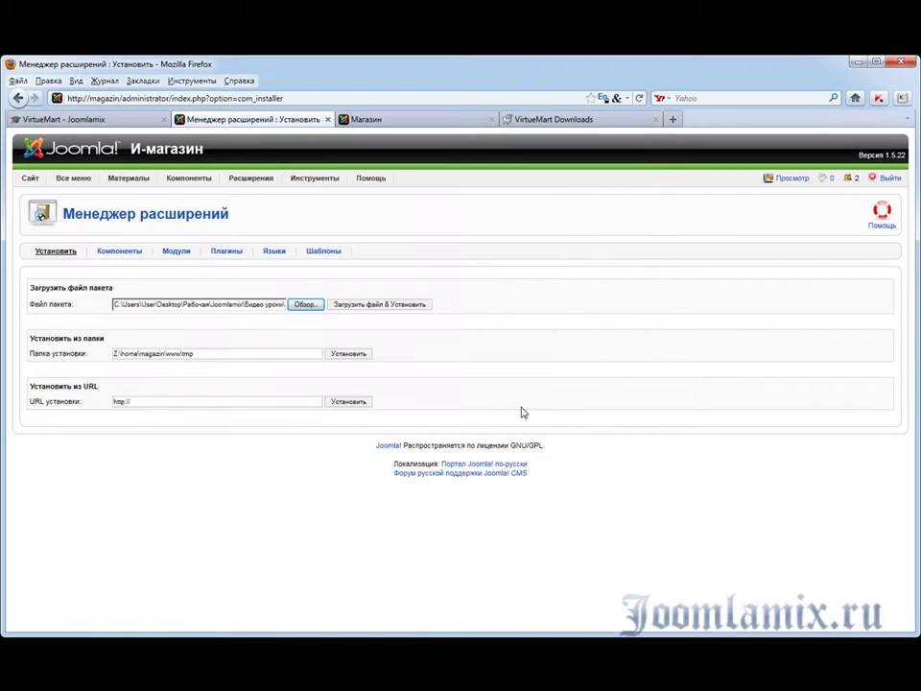
left_click(347, 309)
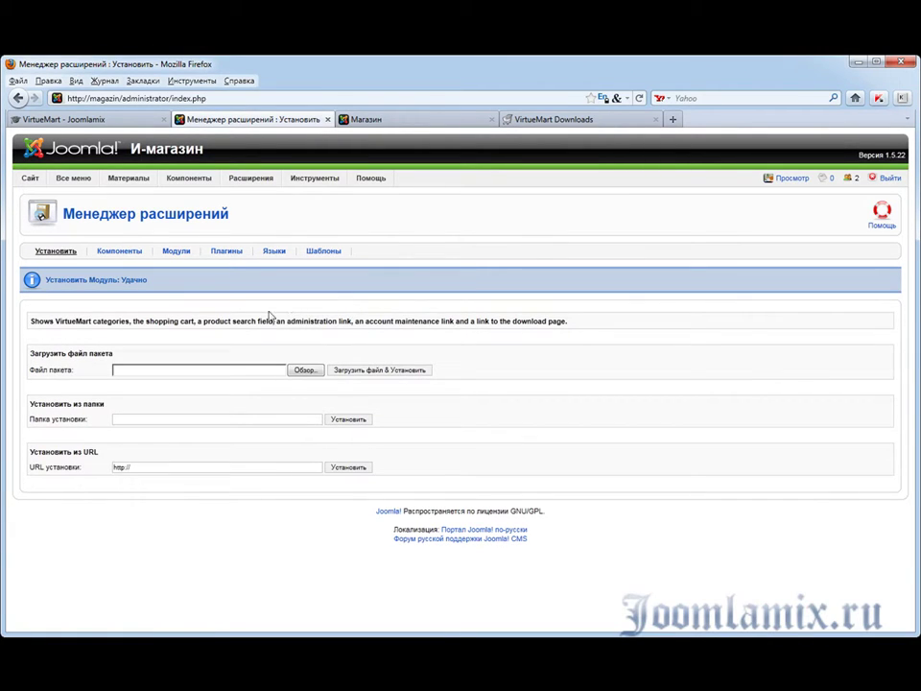
left_click_drag(47, 280, 146, 281)
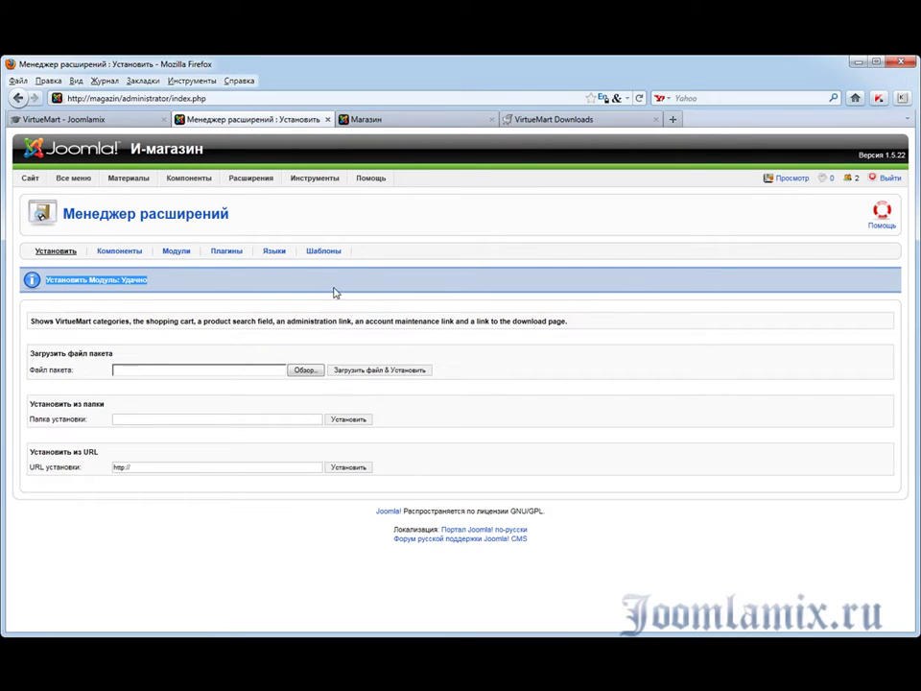
Open the VirtueMart Module from the site modules list for editing.
mouse_move(184, 182)
mouse_move(252, 179)
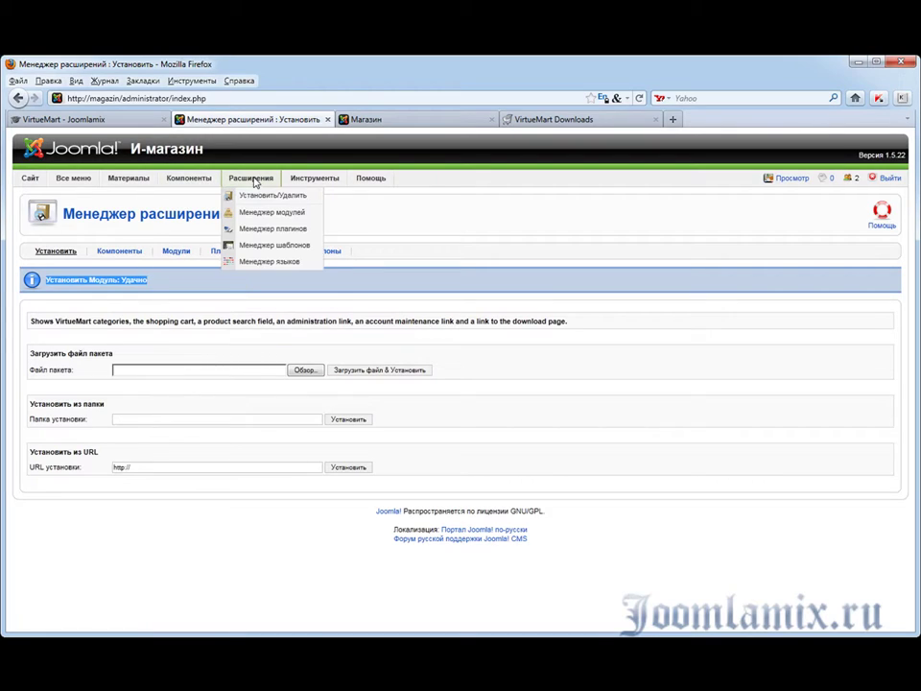
left_click(268, 213)
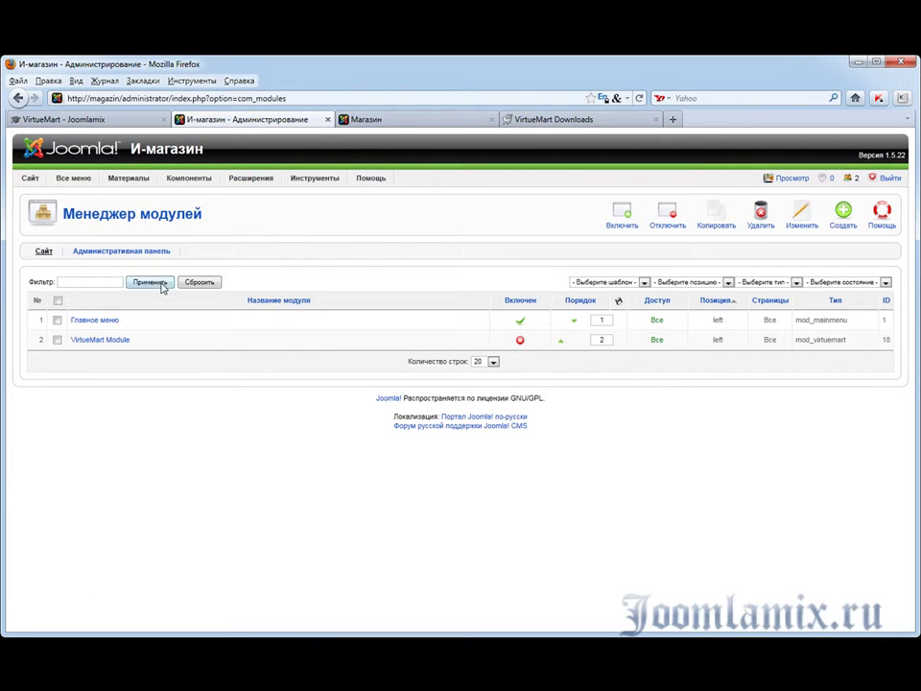
left_click(114, 341)
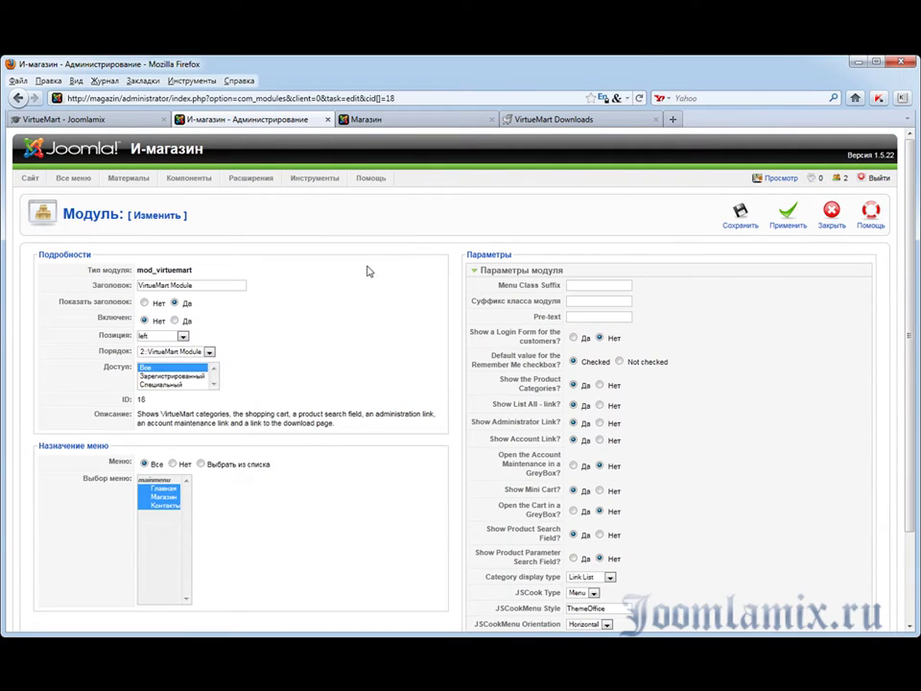
Enable the module, set both GreyBox options and Product Parameter Search Field to Да, and save.
scroll(729, 324, "down", 1)
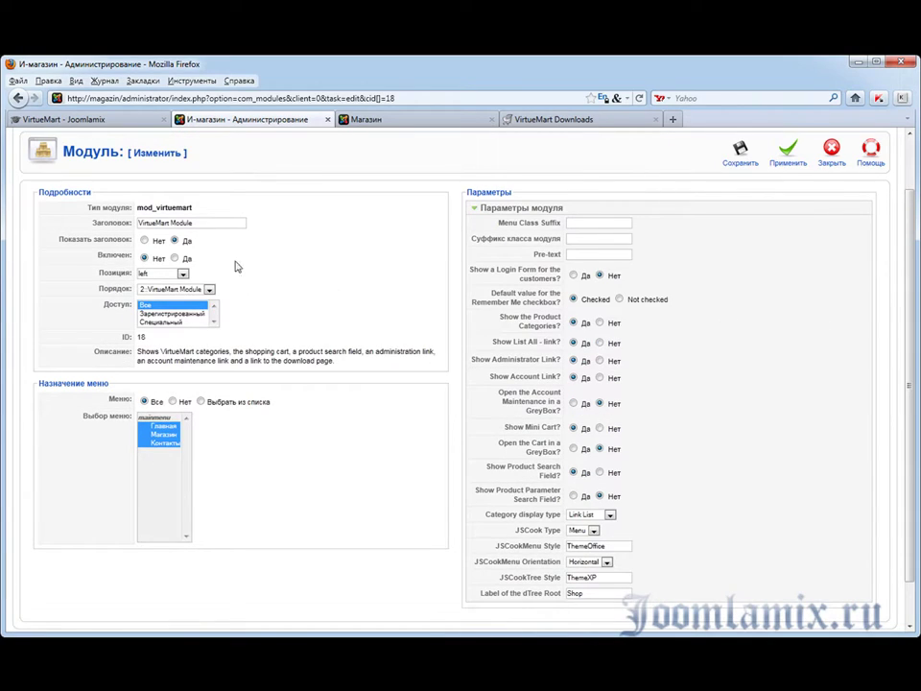
left_click(174, 259)
left_click(574, 403)
left_click(574, 450)
scroll(742, 421, "down", 1)
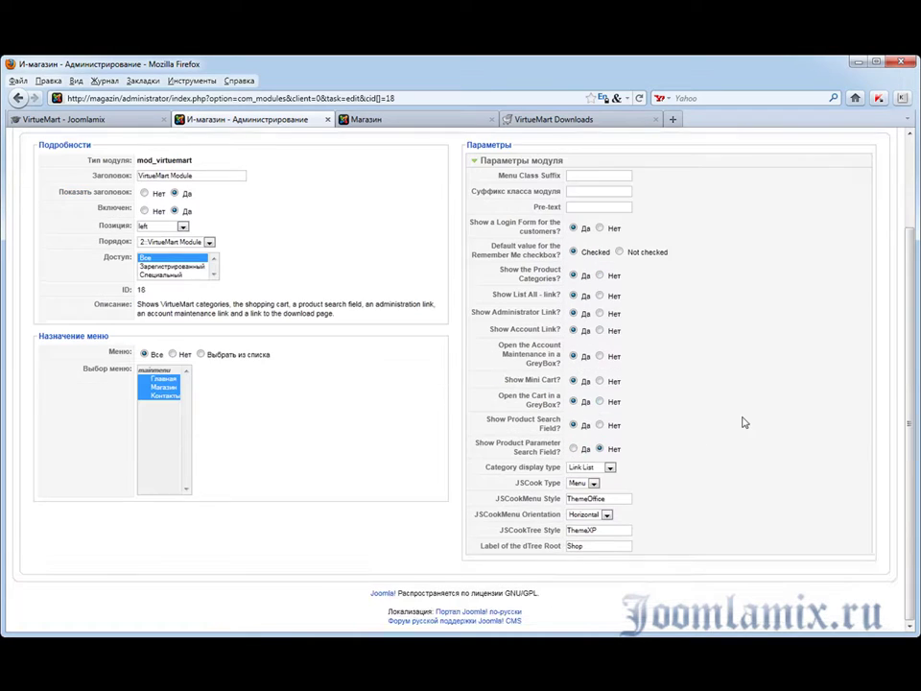
left_click(574, 450)
scroll(783, 347, "up", 1)
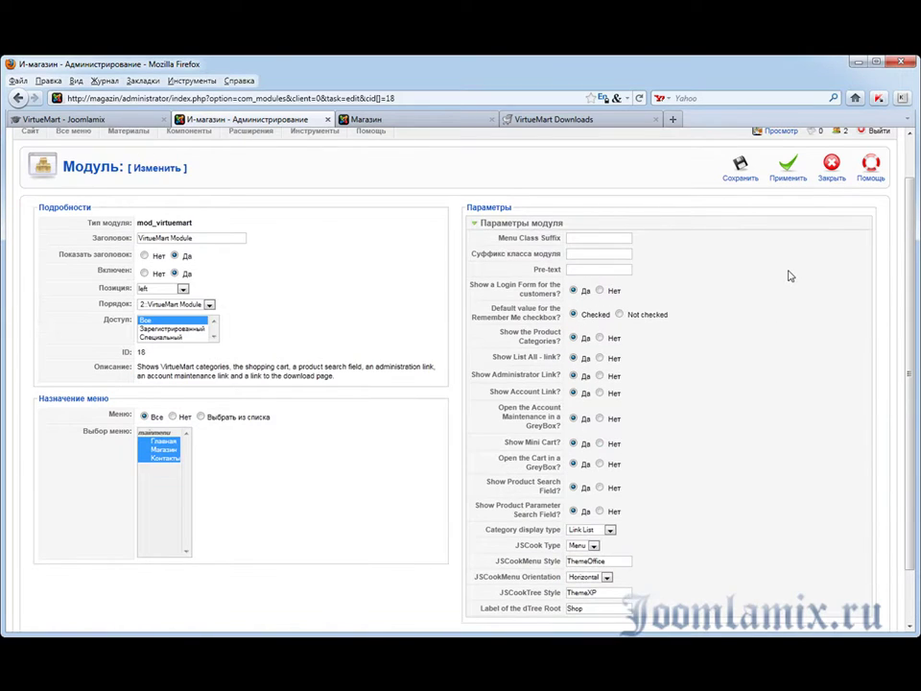
scroll(789, 276, "up", 1)
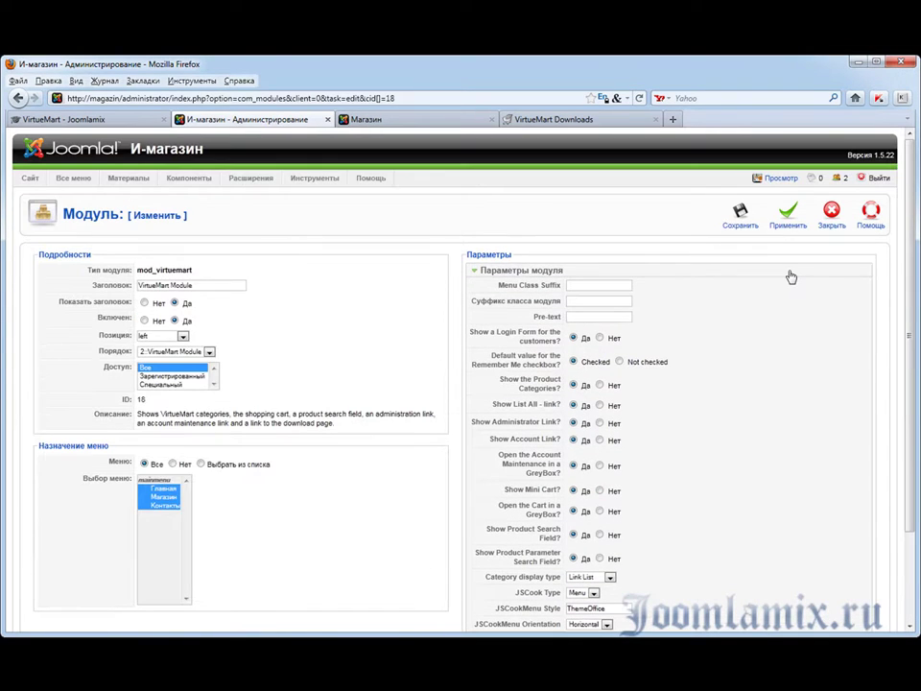
left_click(731, 223)
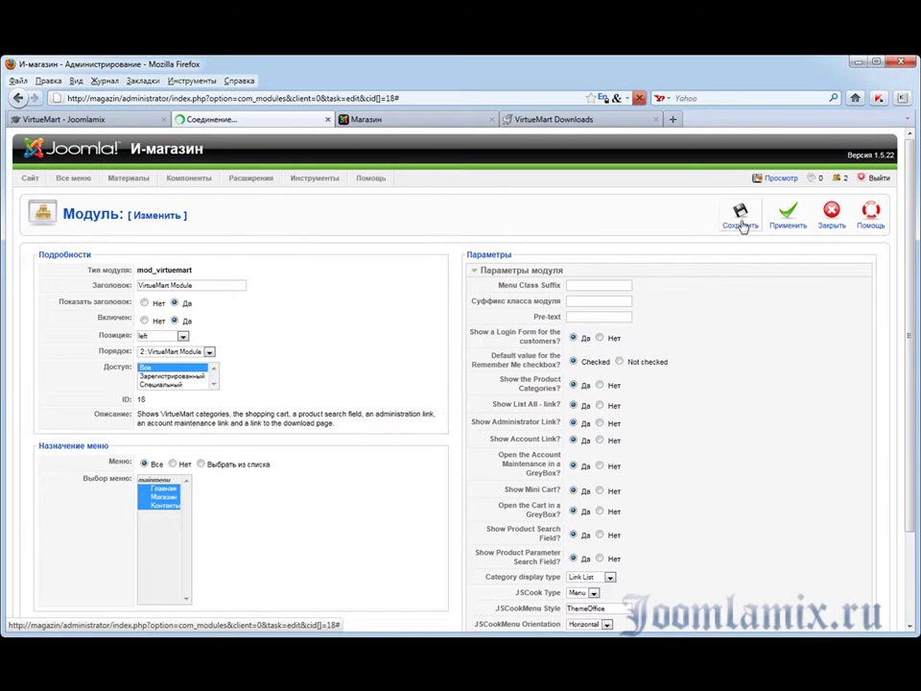
Reload the Магазин storefront page so the new VirtueMart Module appears in the left column.
left_click(392, 123)
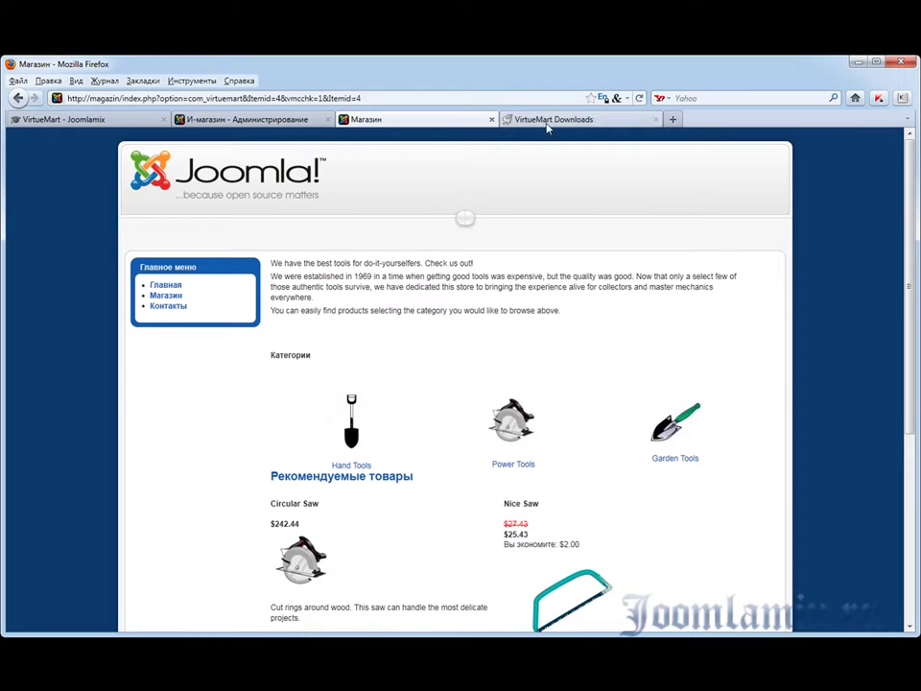
key("F5")
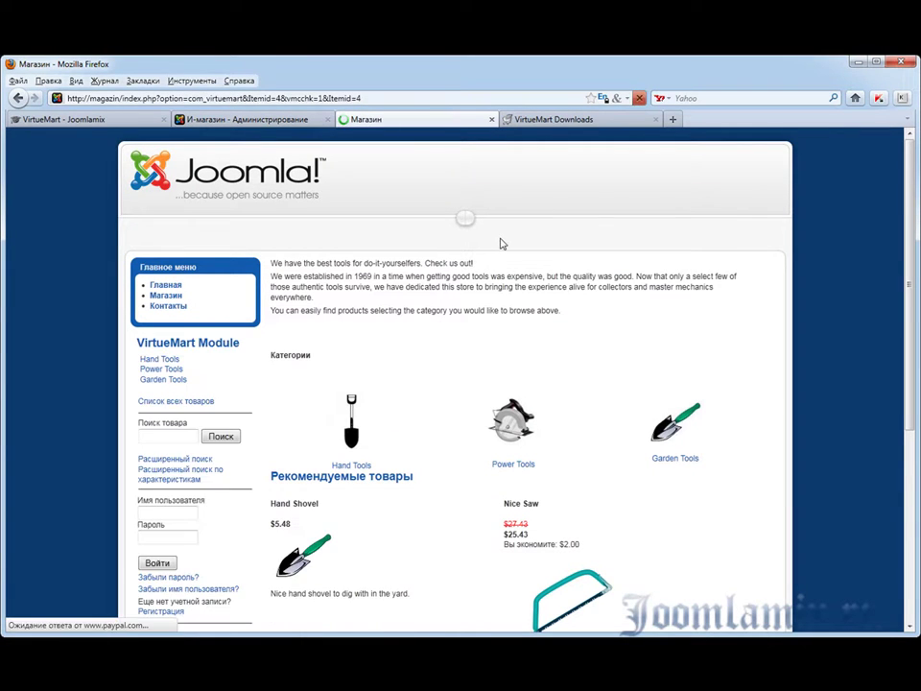
scroll(500, 241, "down", 4)
scroll(323, 274, "up", 1)
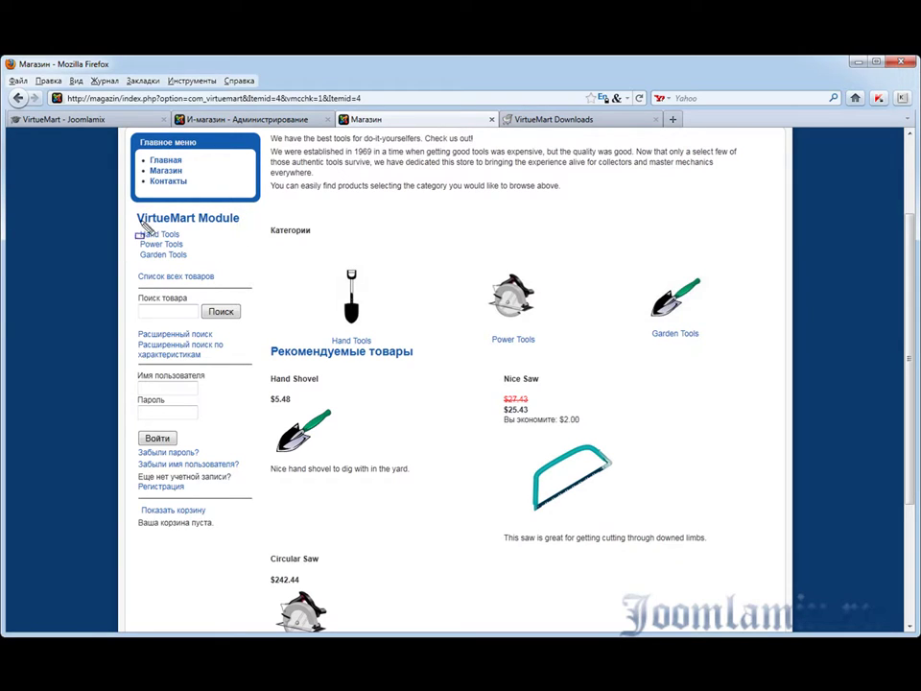
Highlight the module's category links, product search, login form and empty cart sections.
left_click_drag(138, 221, 155, 260)
left_click_drag(204, 276, 248, 266)
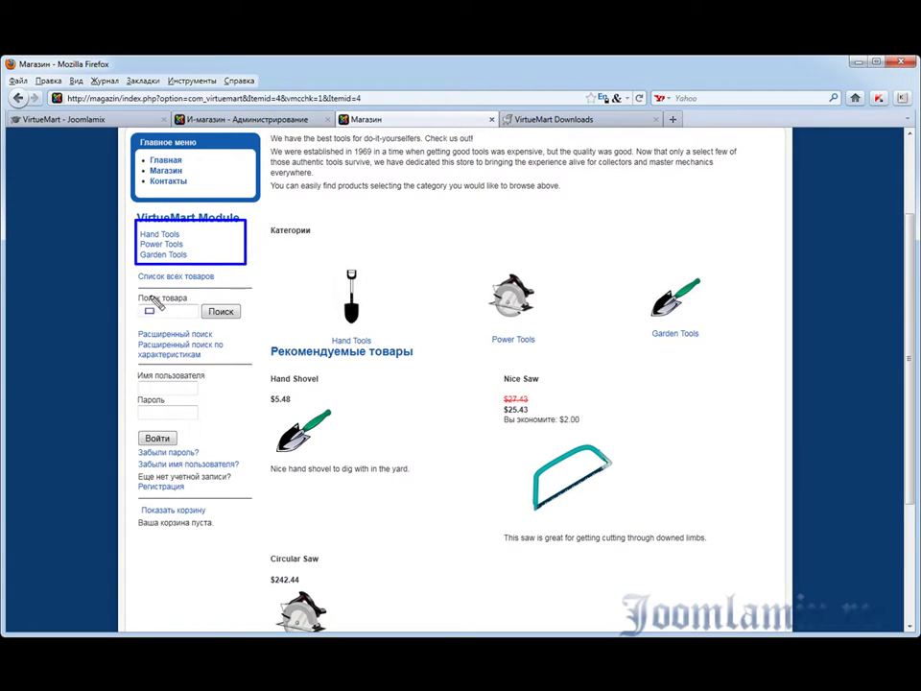
mouse_move(125, 288)
left_mouse_down()
mouse_move(186, 318)
mouse_move(260, 324)
left_mouse_up()
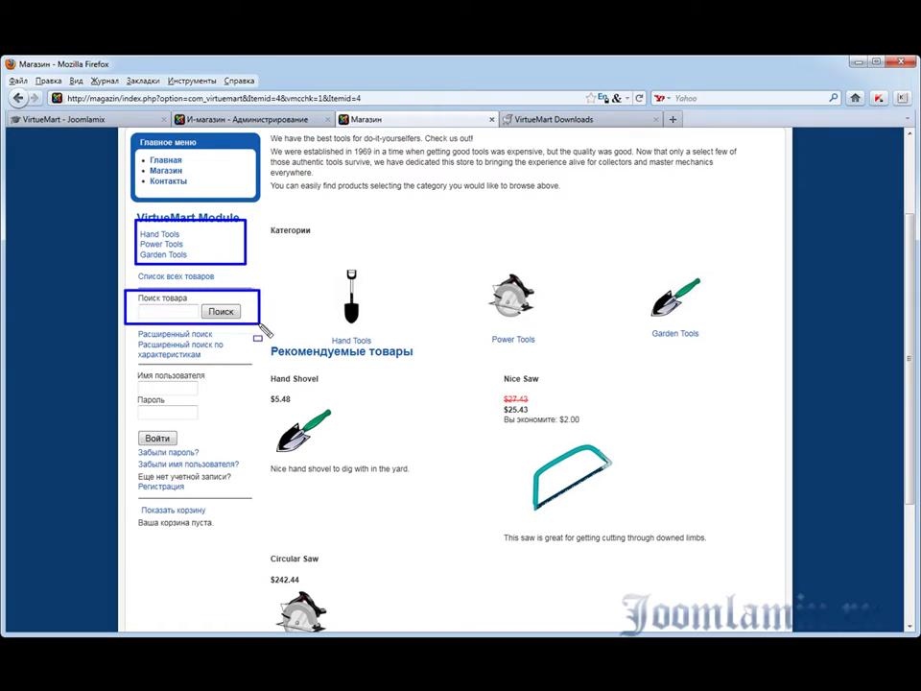
left_click_drag(132, 324, 228, 341)
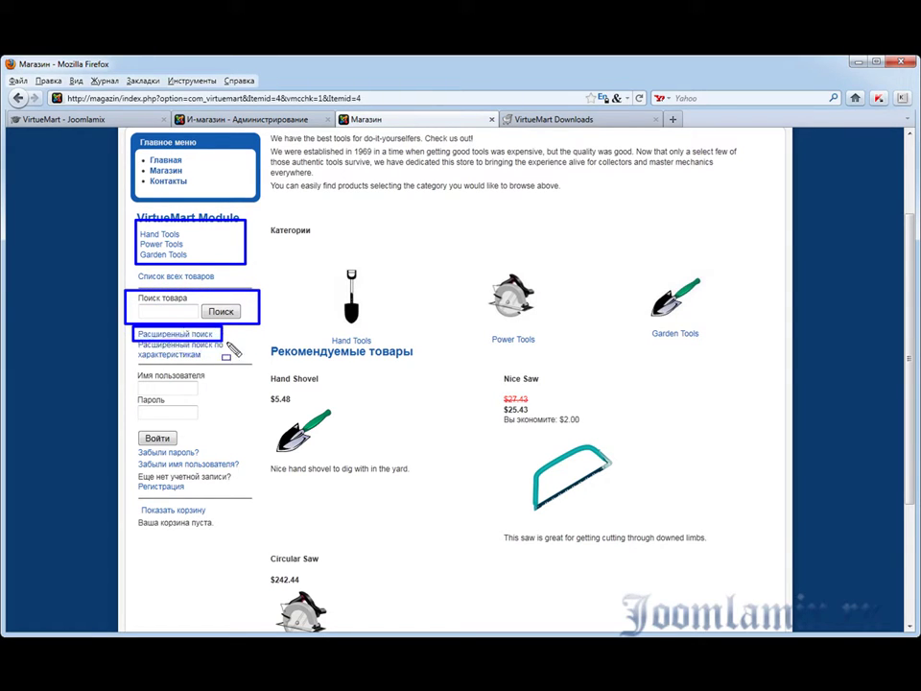
left_click_drag(134, 342, 240, 369)
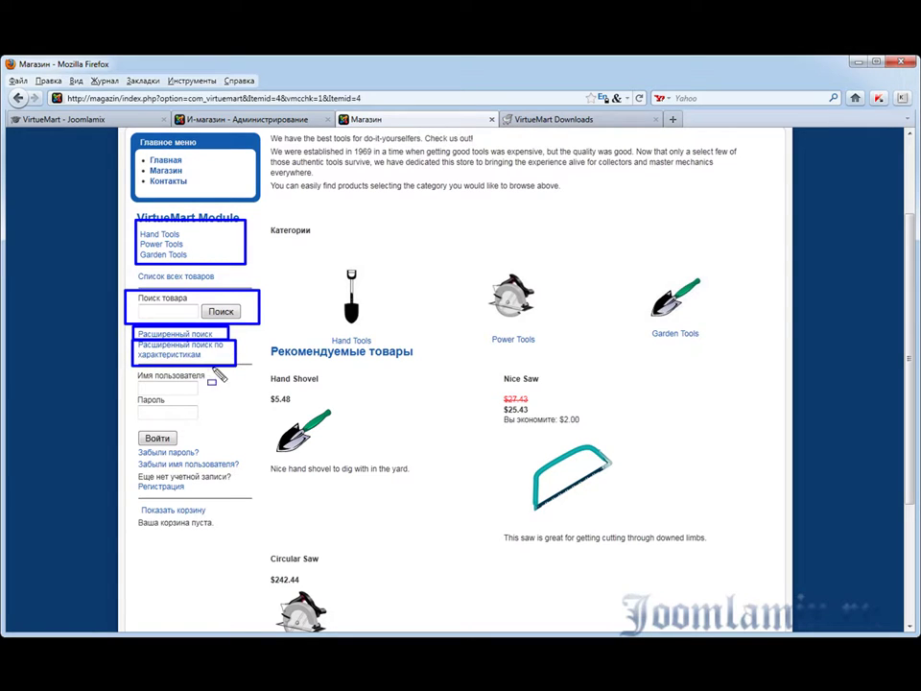
left_click_drag(130, 371, 248, 499)
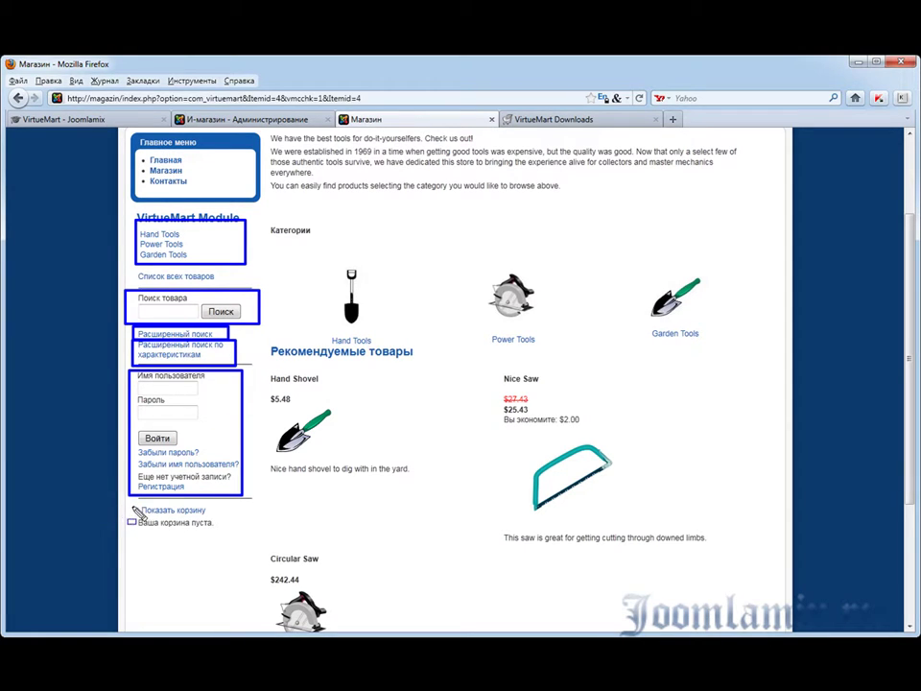
mouse_move(132, 508)
left_mouse_down()
mouse_move(176, 535)
mouse_move(223, 536)
left_mouse_up()
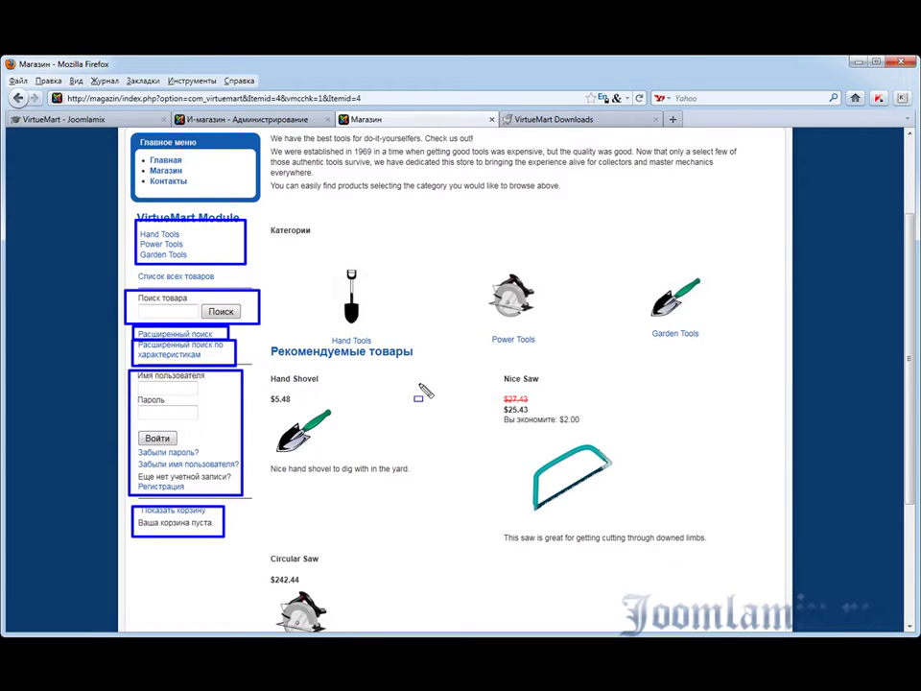
key("Escape")
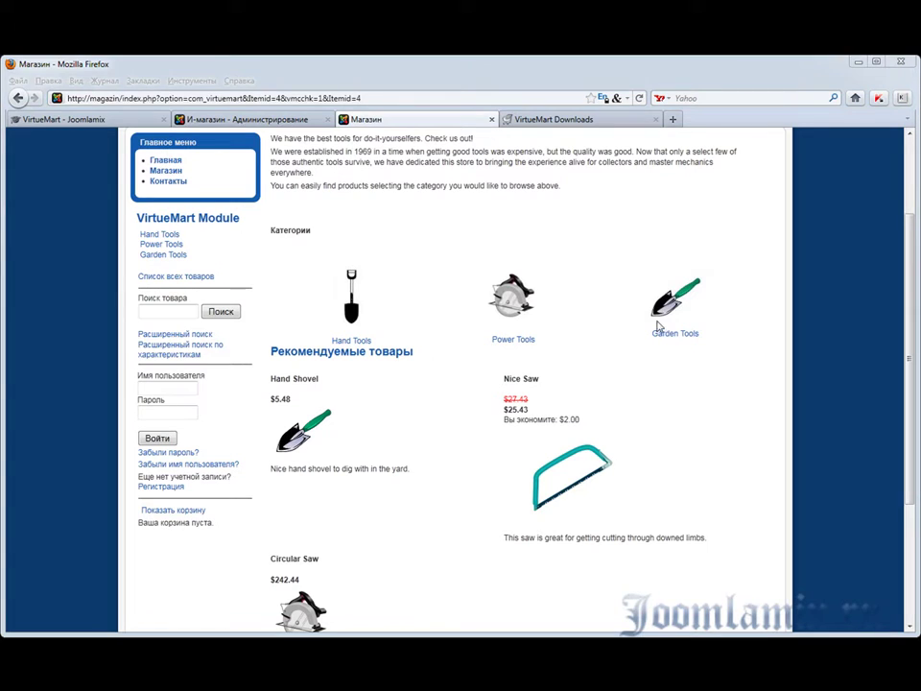
left_click_drag(914, 319, 915, 233)
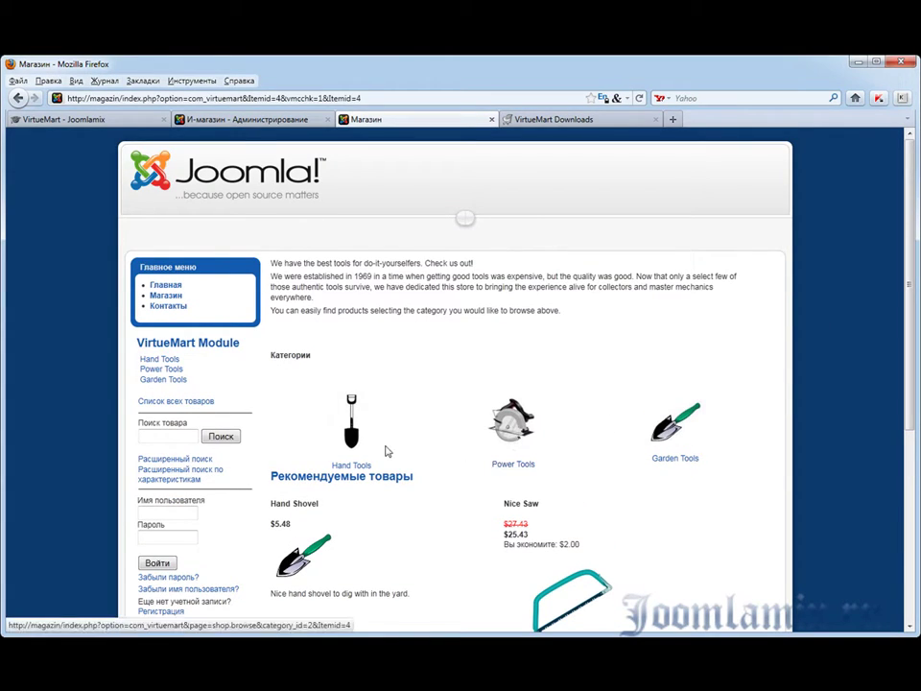
scroll(433, 434, "down", 5)
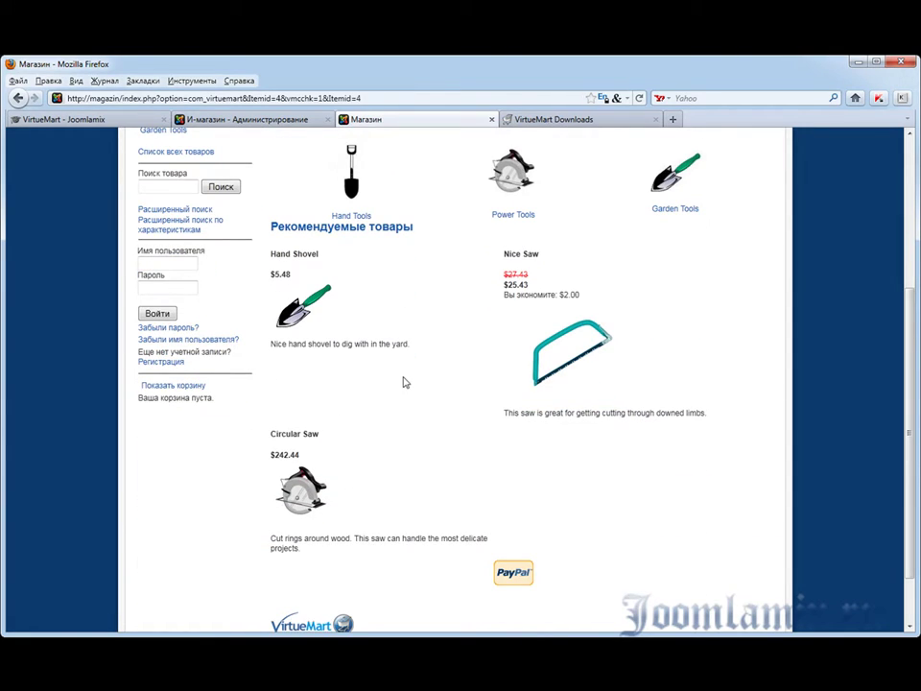
scroll(406, 382, "up", 5)
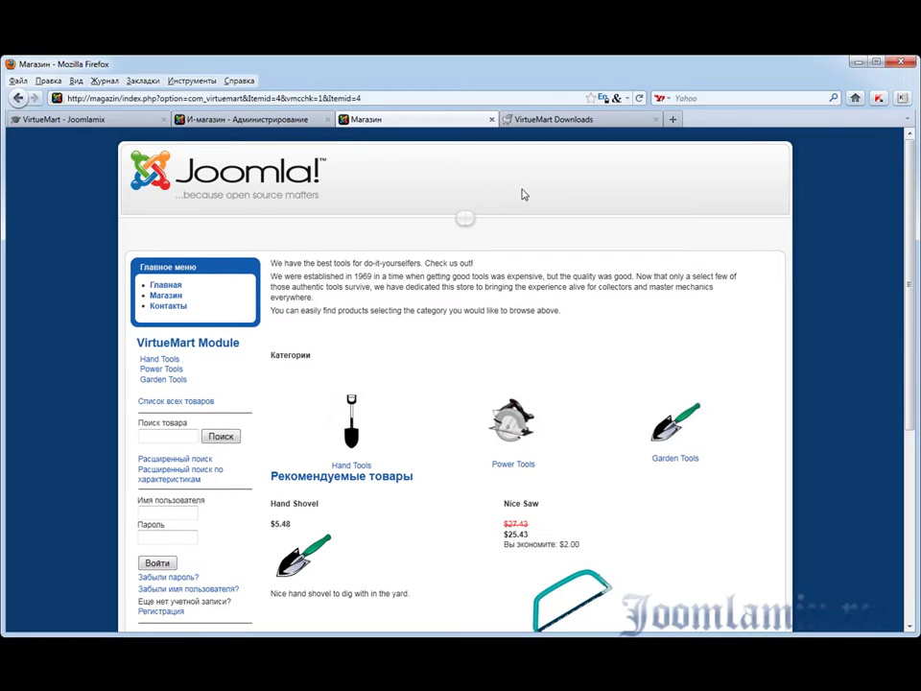
left_click(251, 120)
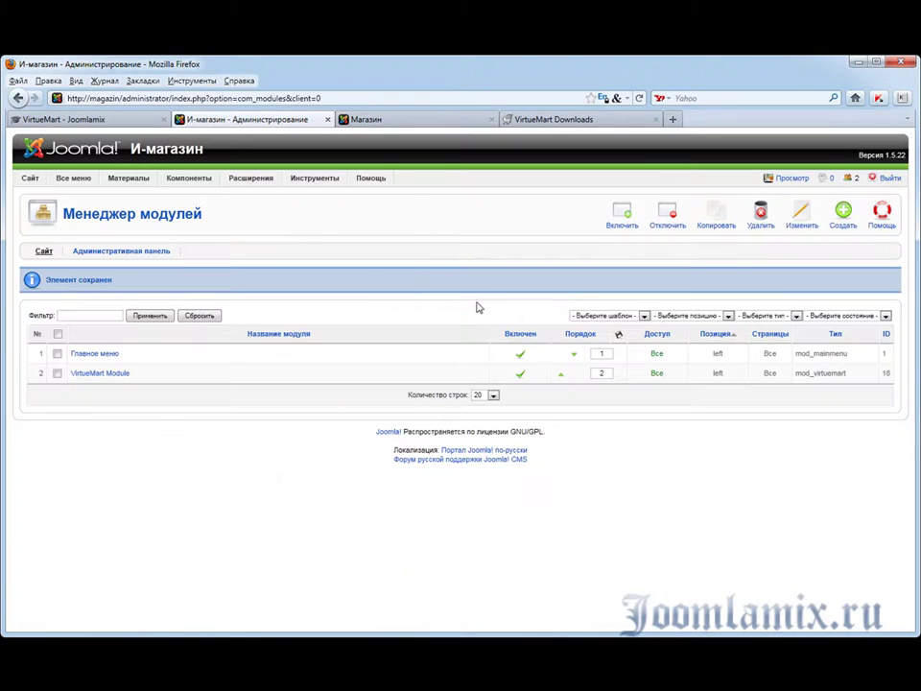
Reopen the VirtueMart Module edit form and review its parameters, category display still Link List.
left_click(113, 374)
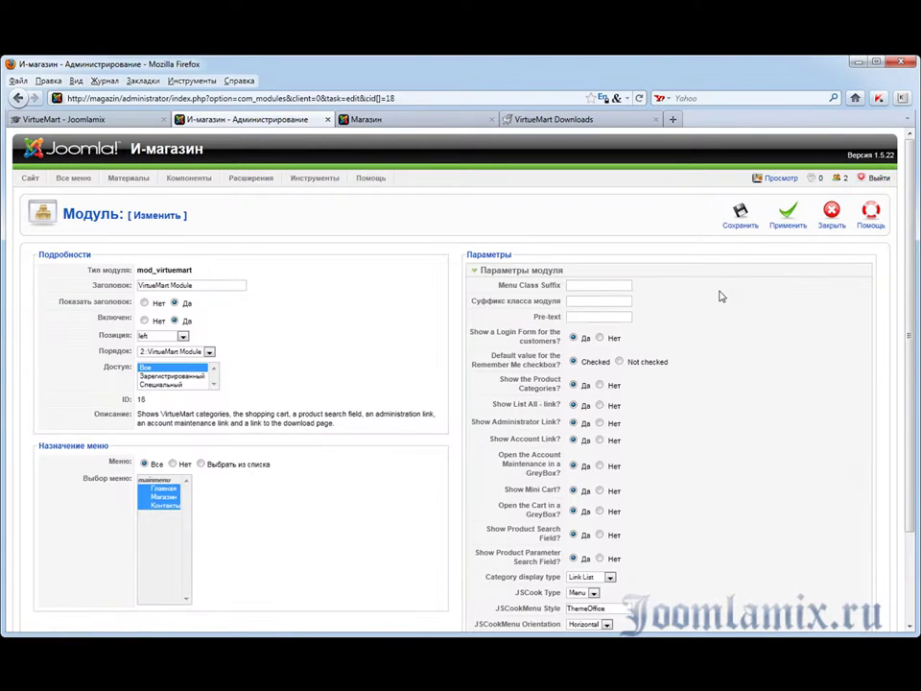
scroll(722, 239, "down", 2)
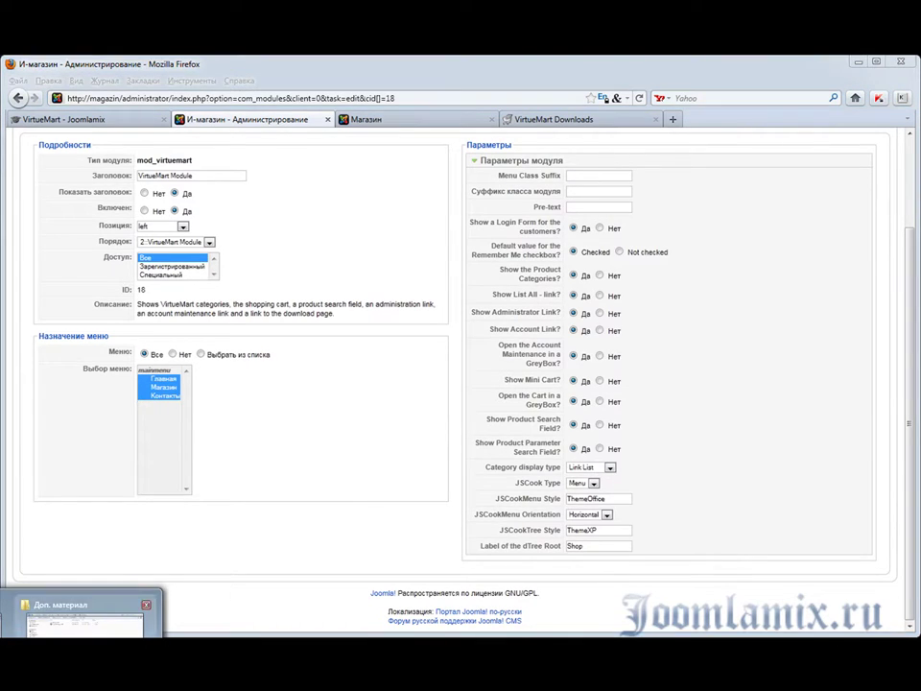
left_click(96, 626)
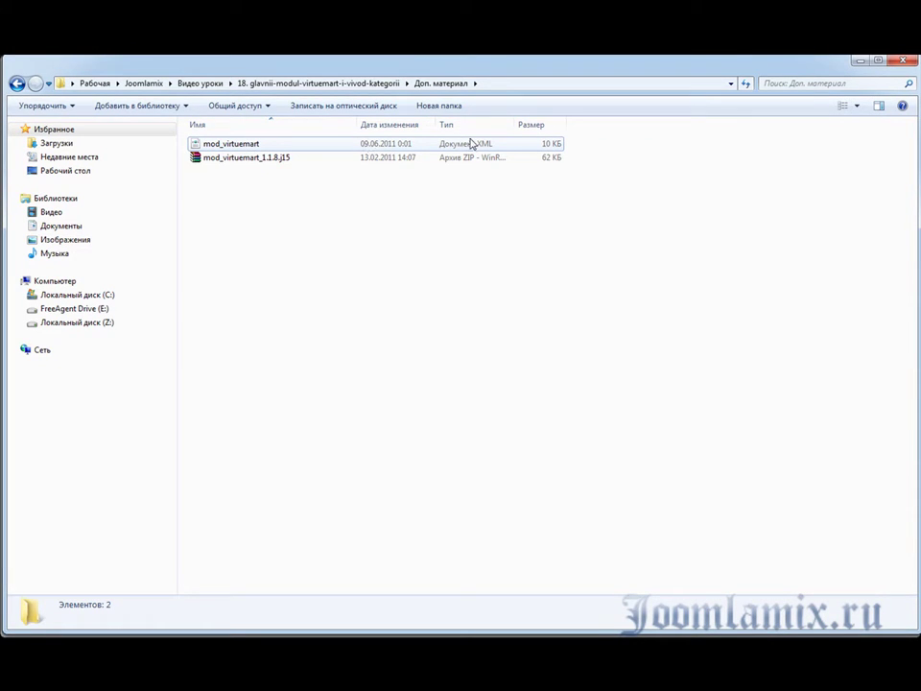
Copy the replacement mod_virtuemart.xml file from the Доп. материал folder.
right_click(289, 149)
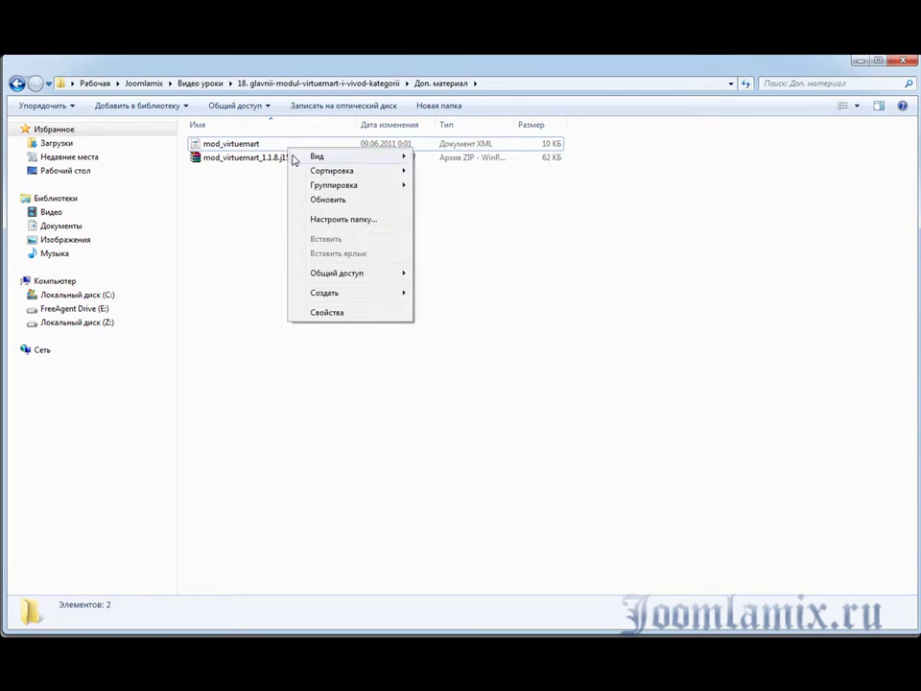
right_click(230, 147)
left_click(288, 372)
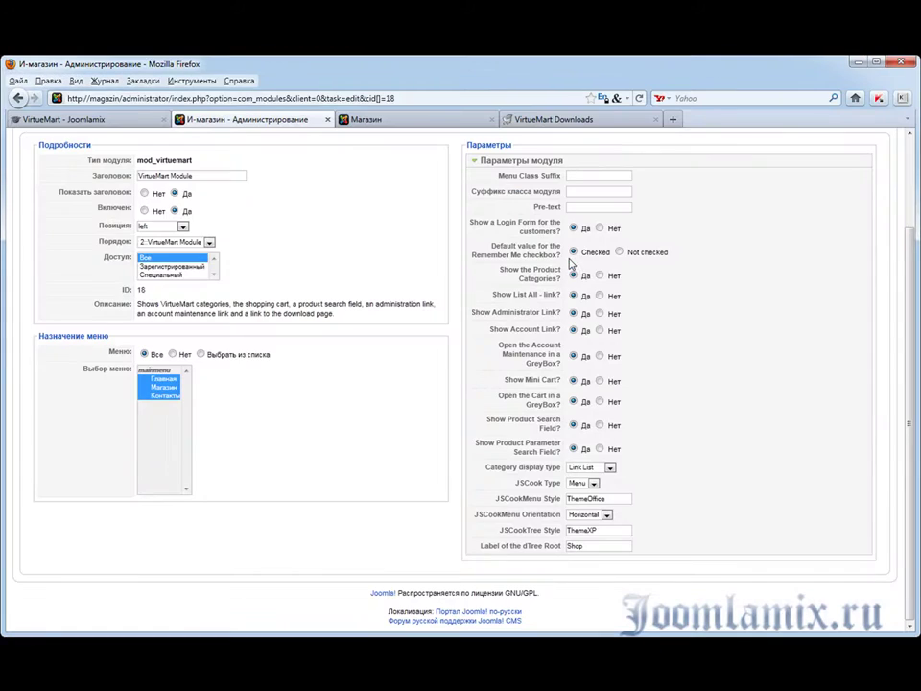
Paste it into www\modules\mod_virtuemart, choosing 'Копировать с заменой' to overwrite the old file.
left_click(29, 662)
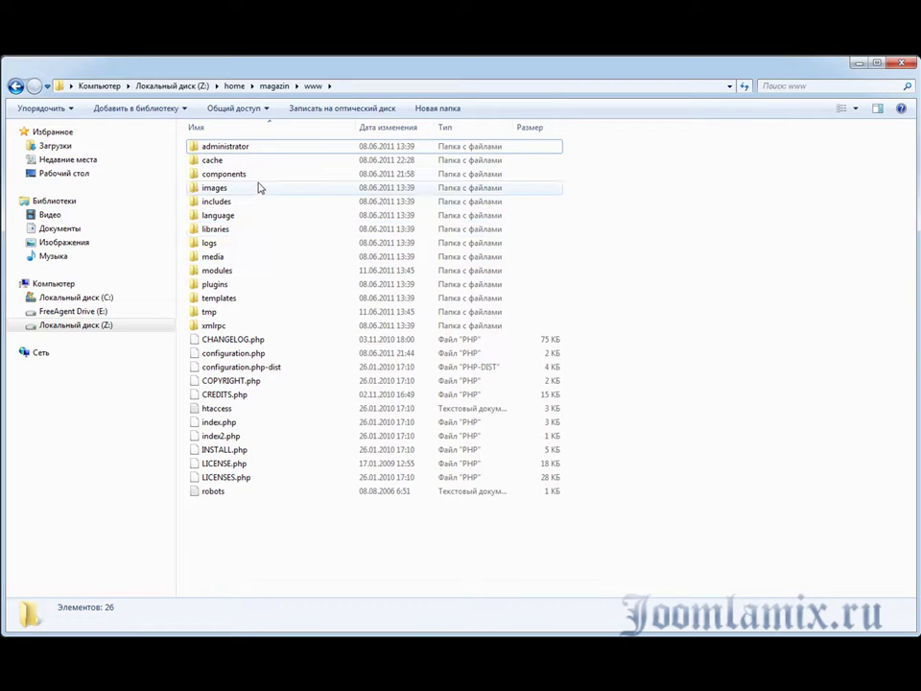
double_click(254, 272)
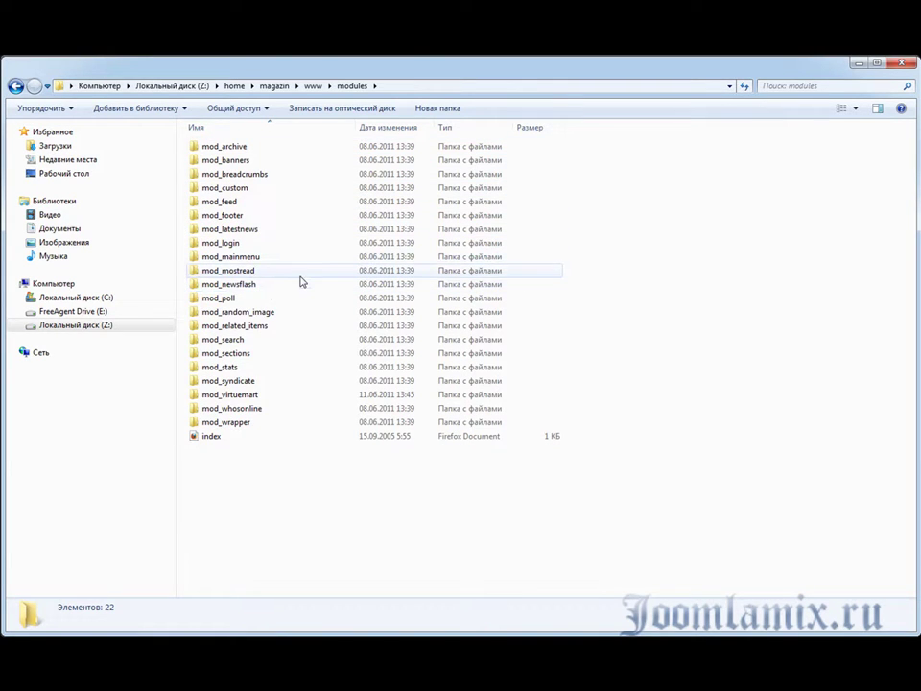
double_click(254, 395)
right_click(248, 351)
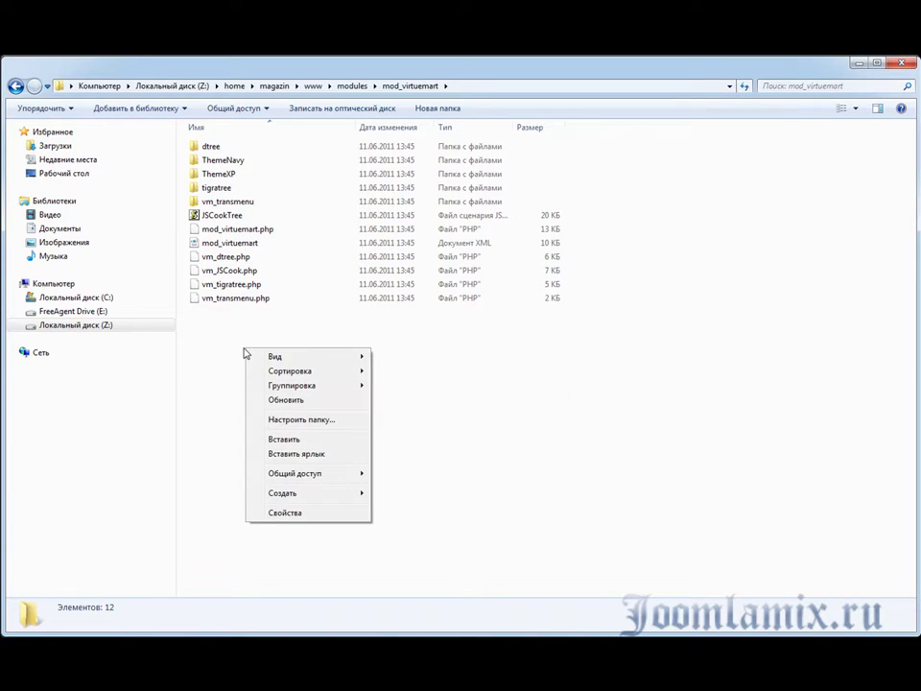
left_click(308, 442)
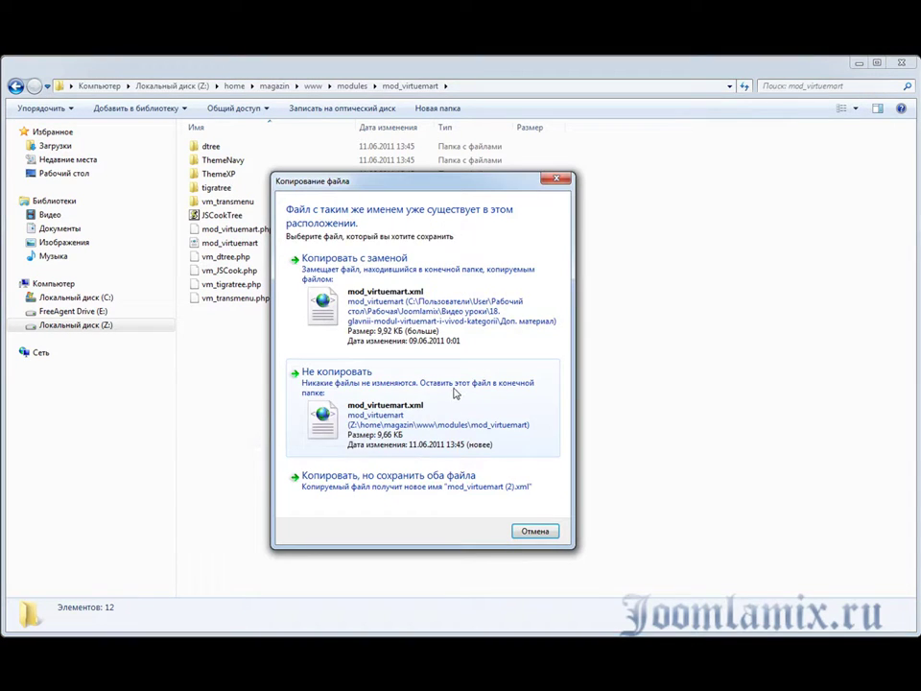
left_click(415, 324)
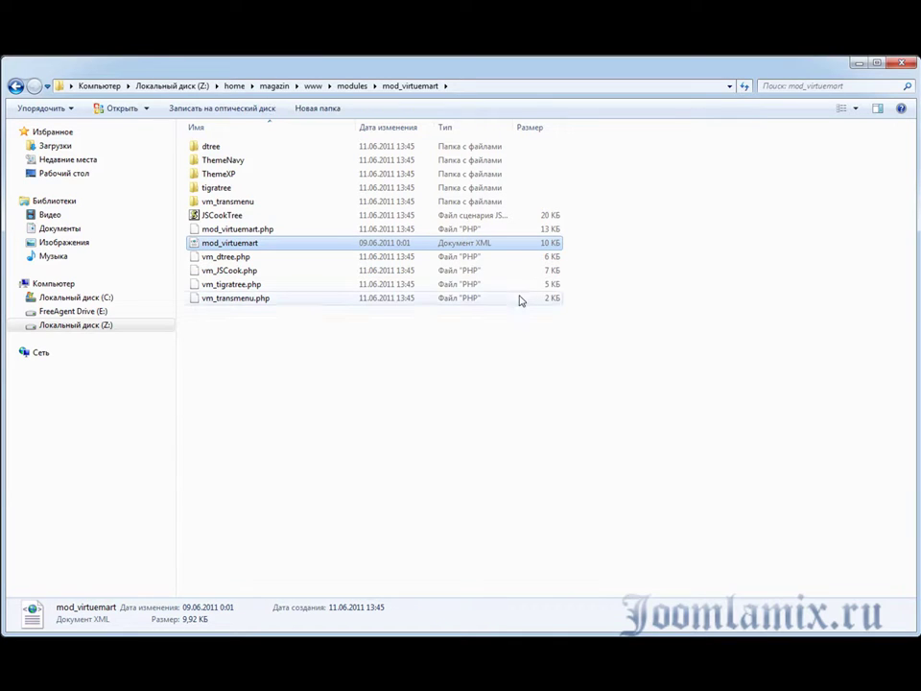
key("alt+Tab")
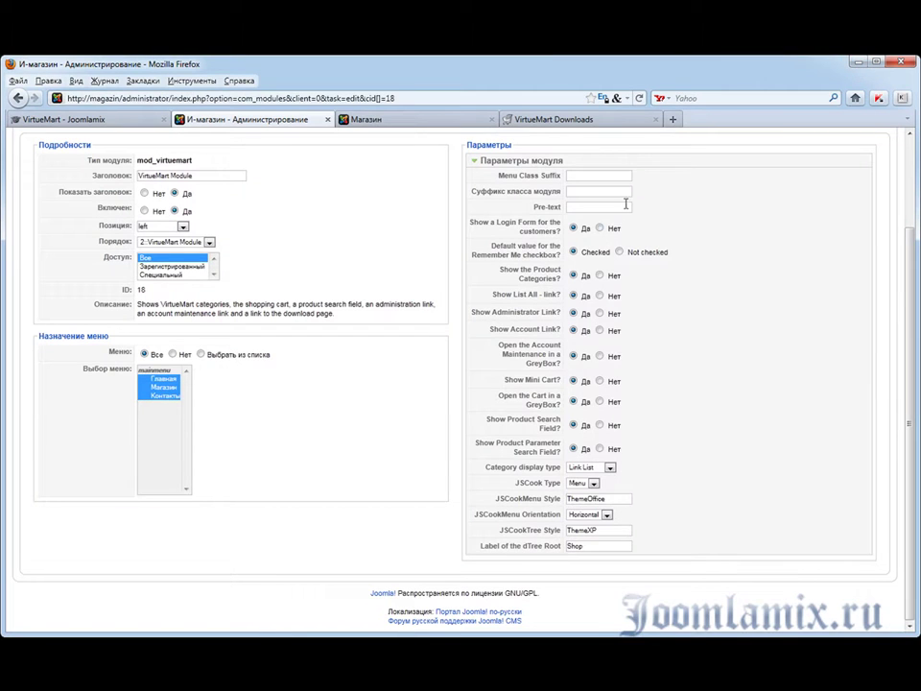
Reload the module settings to get Russian parameter labels, with Тип категорий set to dTree.
left_click(639, 97)
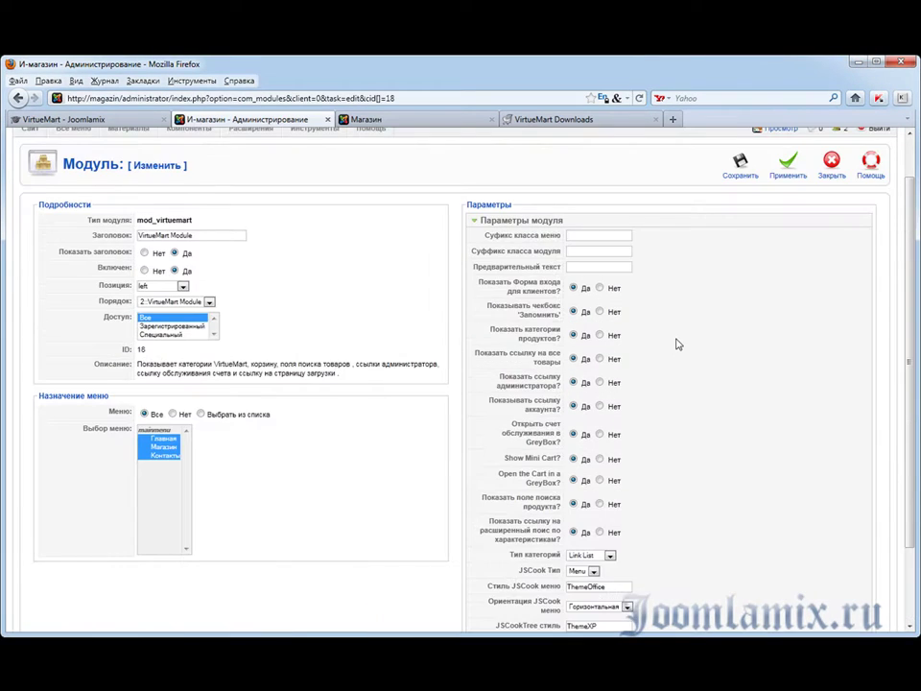
scroll(652, 326, "down", 2)
scroll(619, 307, "up", 3)
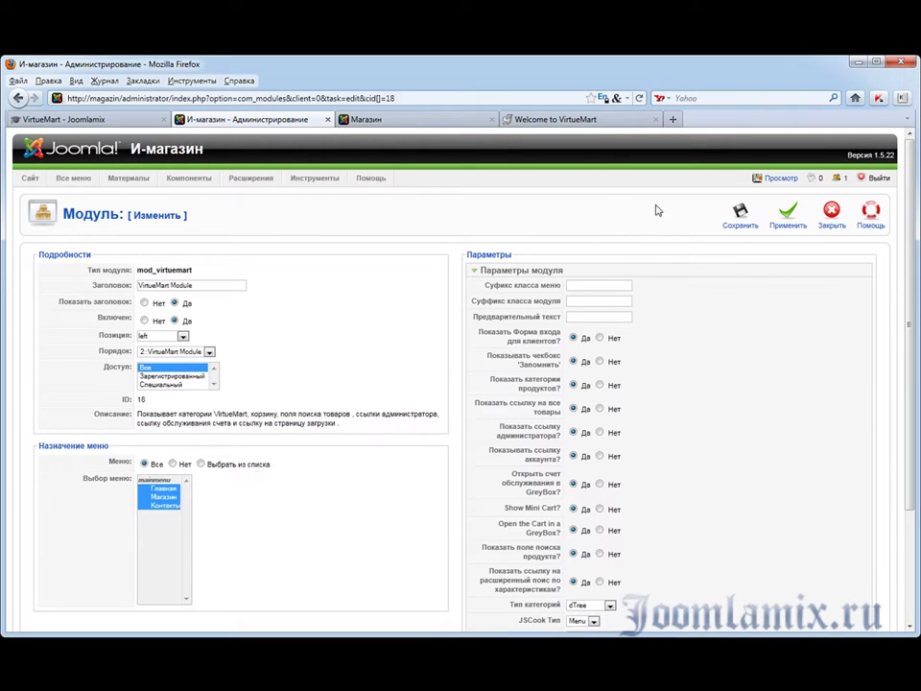
left_click(574, 121)
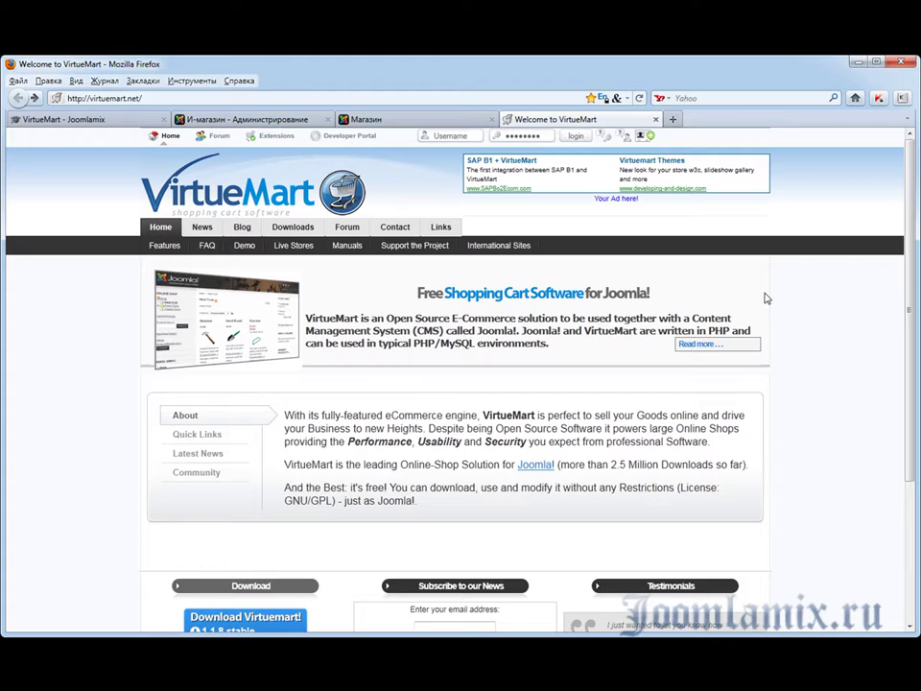
Scroll the VirtueMart homepage to the VirtueMart 1.1.8 stable download box (released 2011-03-19).
scroll(431, 398, "down", 2)
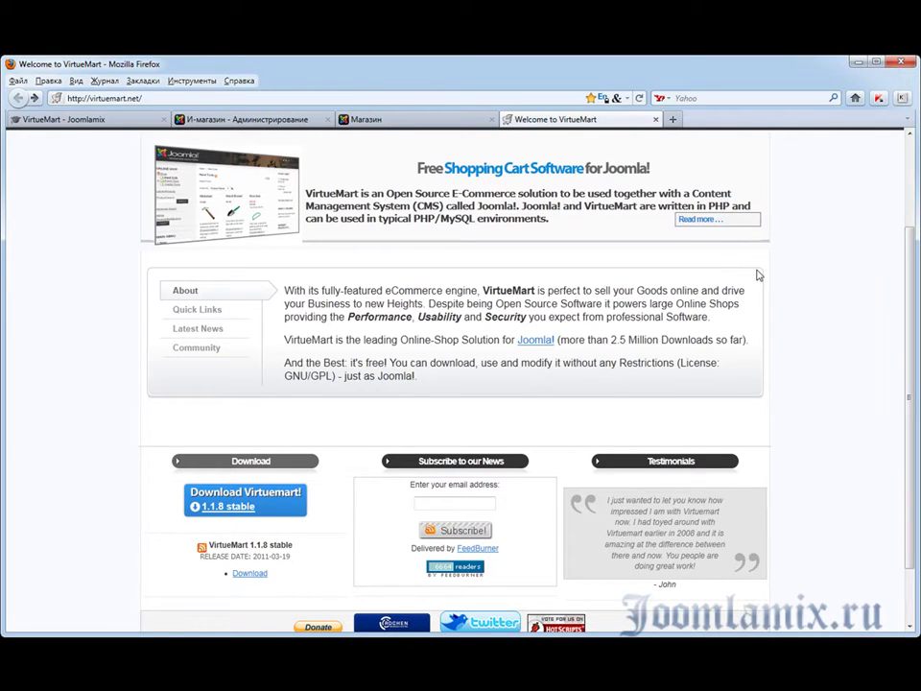
scroll(785, 322, "up", 2)
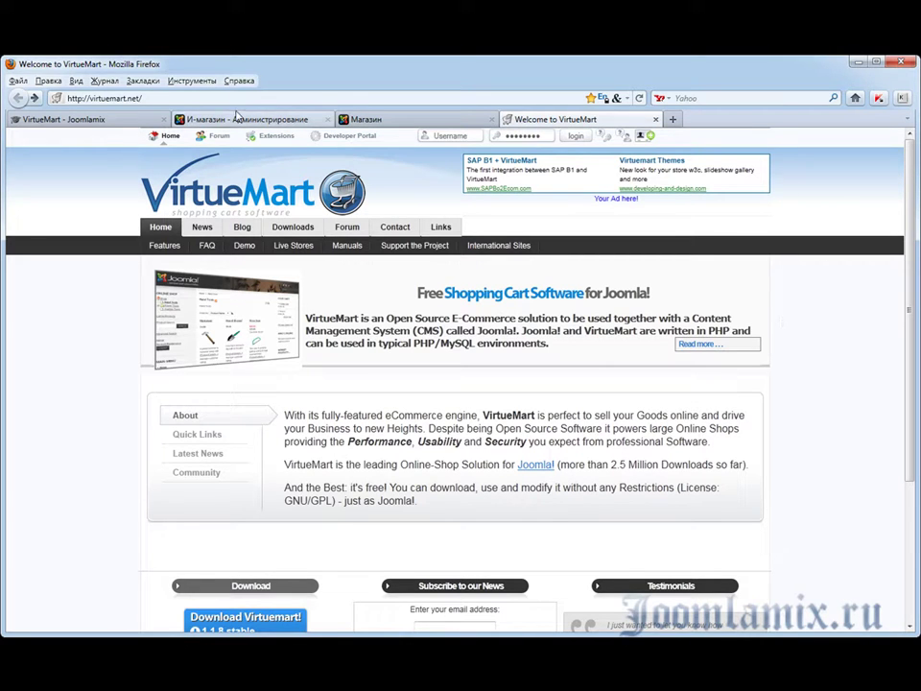
left_click(238, 120)
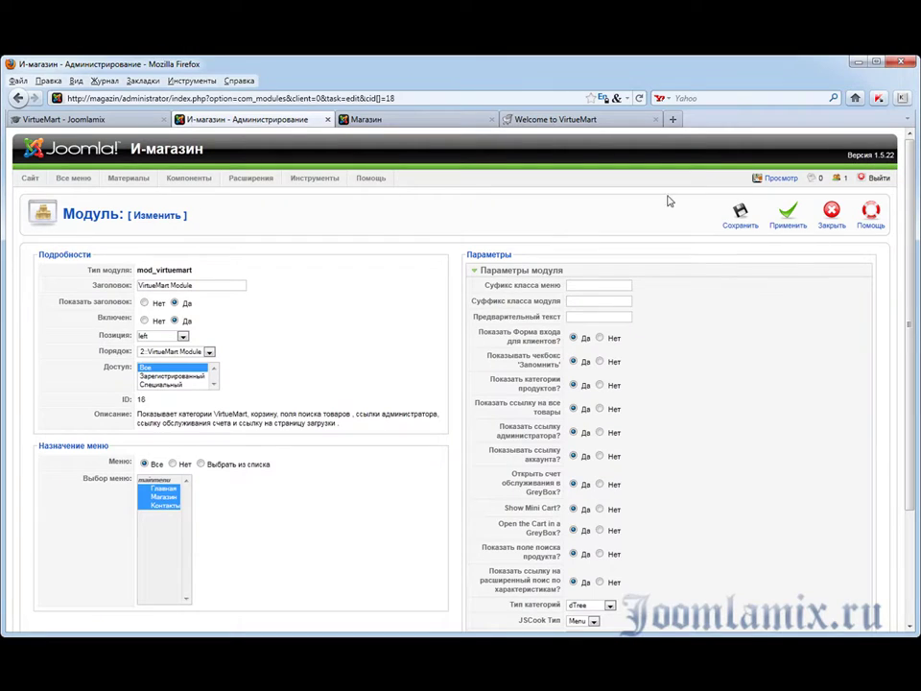
Close the module editor and open the VirtueMart component control panel.
left_click(832, 213)
mouse_move(184, 182)
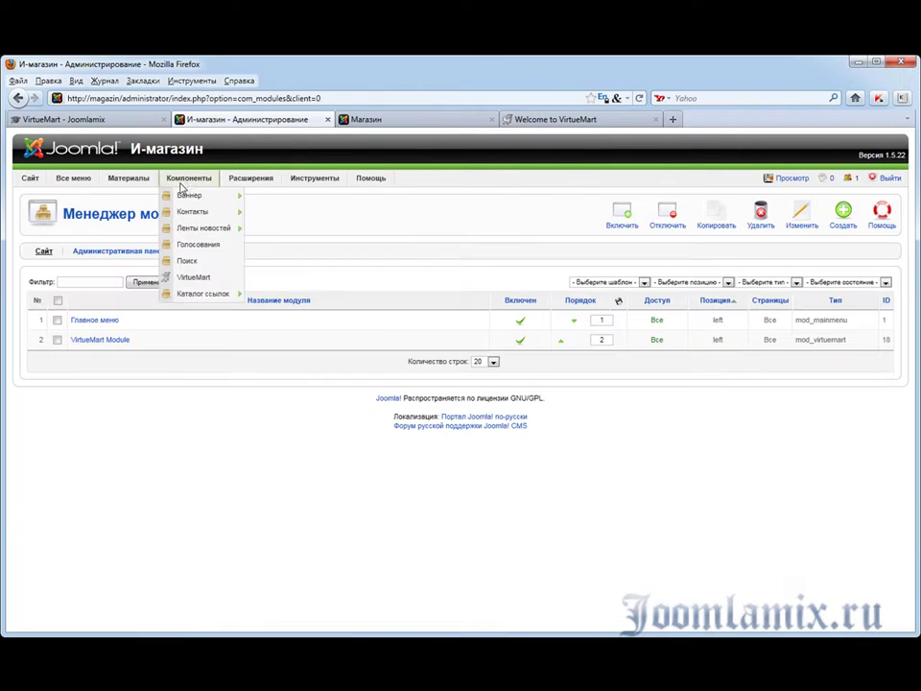
left_click(192, 278)
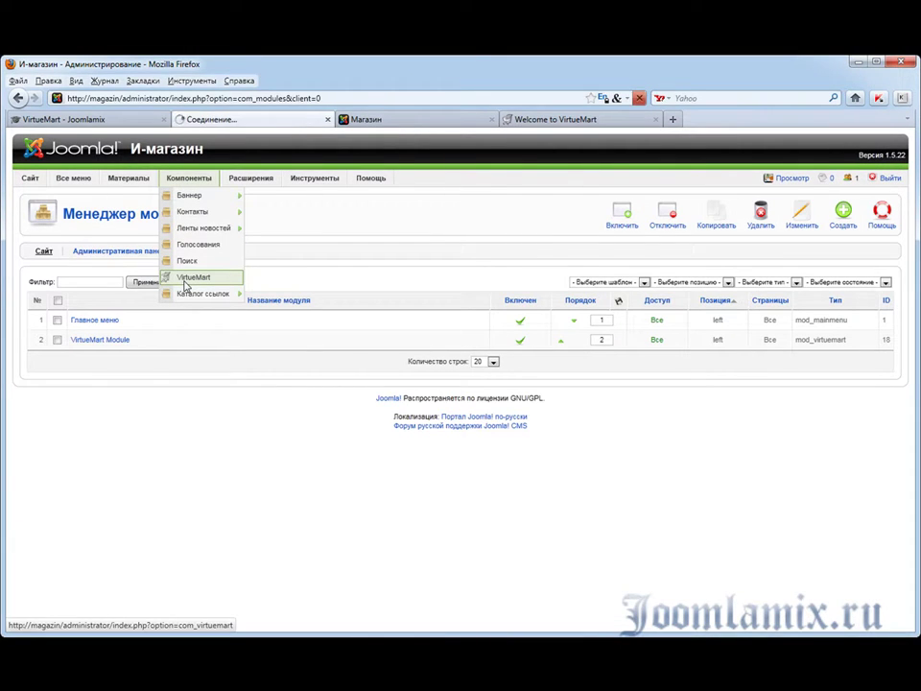
Run the version check from the 'VirtueMart 1.1.8 stable' link in the sidebar.
scroll(256, 360, "down", 3)
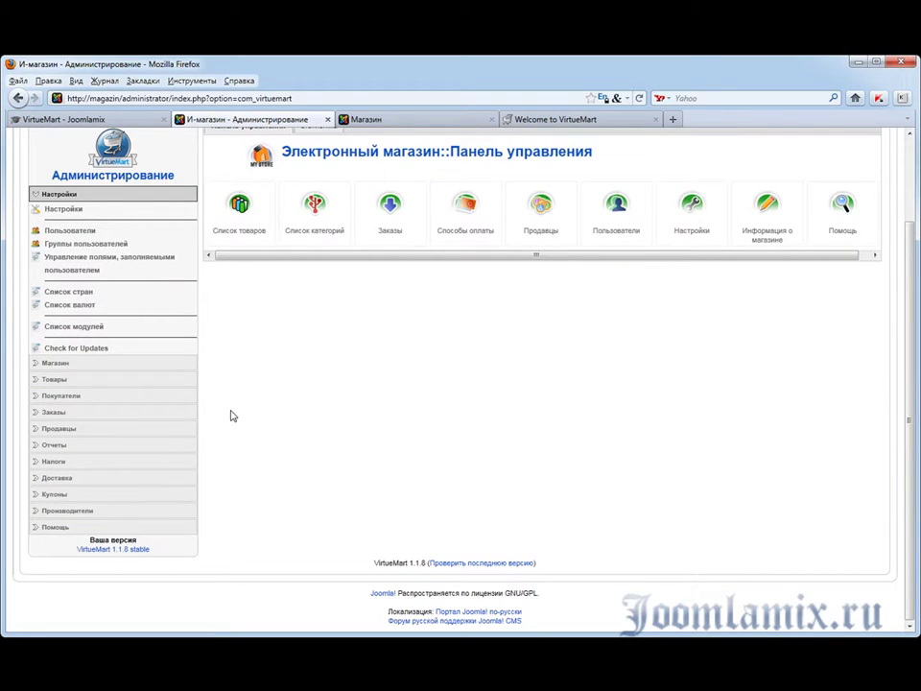
mouse_move(65, 531)
left_mouse_down()
mouse_move(164, 567)
mouse_move(158, 561)
left_mouse_up()
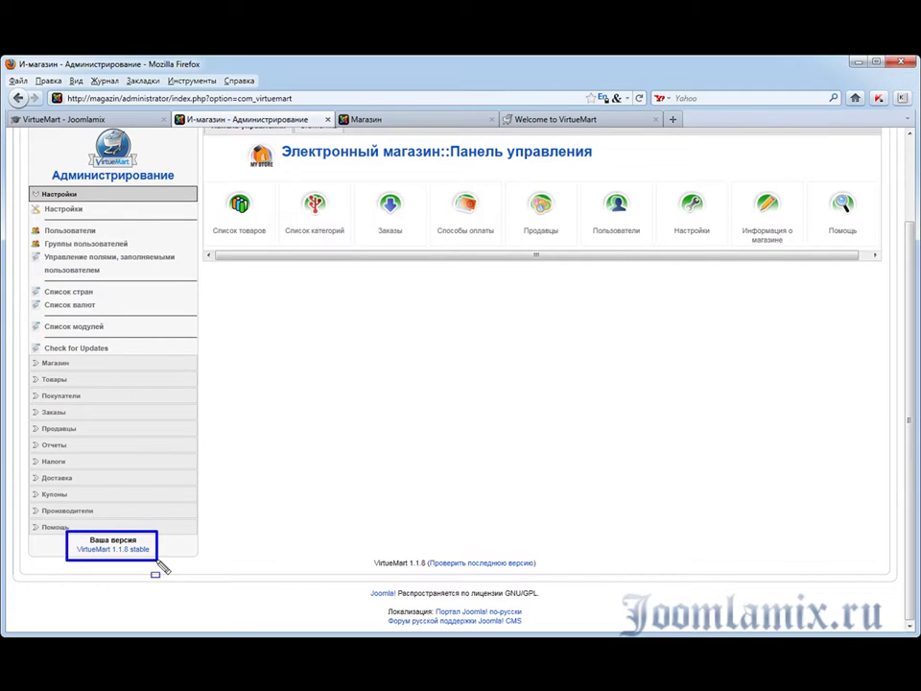
key("Escape")
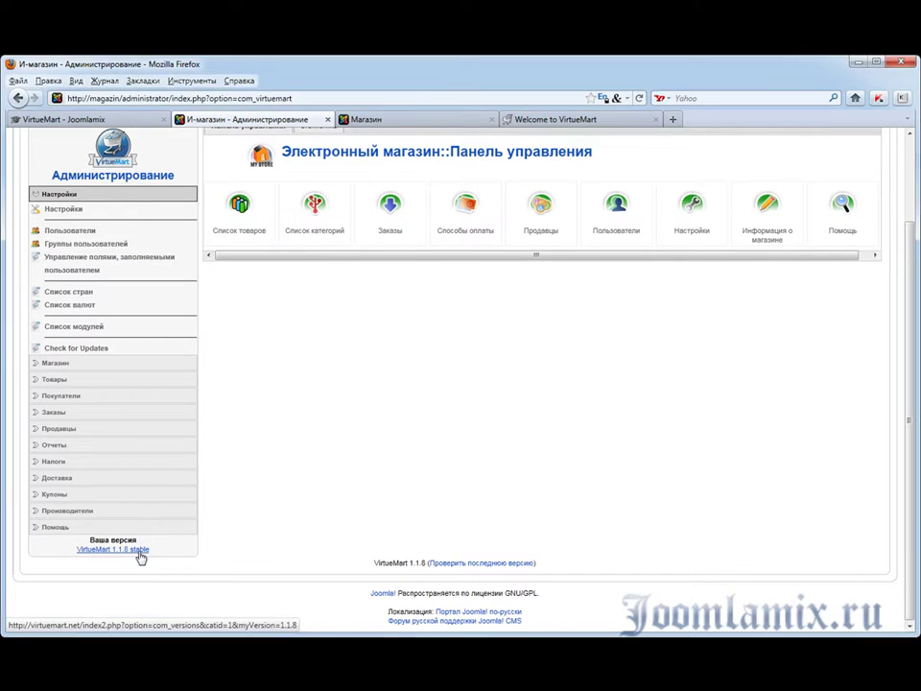
left_click(139, 555)
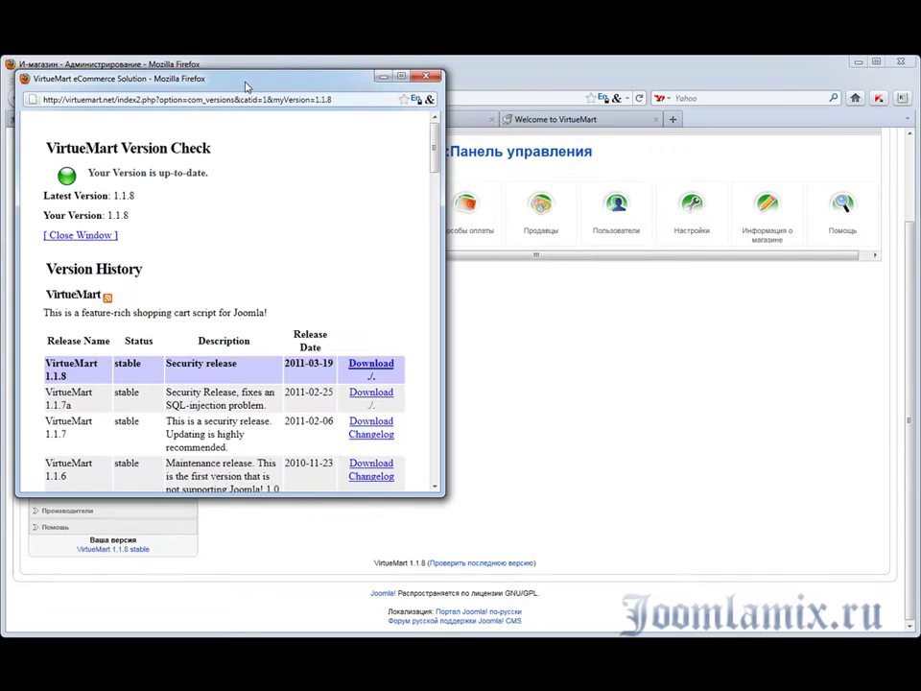
Centre the Version Check window, confirm latest and installed are both 1.1.8, then close it.
left_click_drag(246, 86, 505, 167)
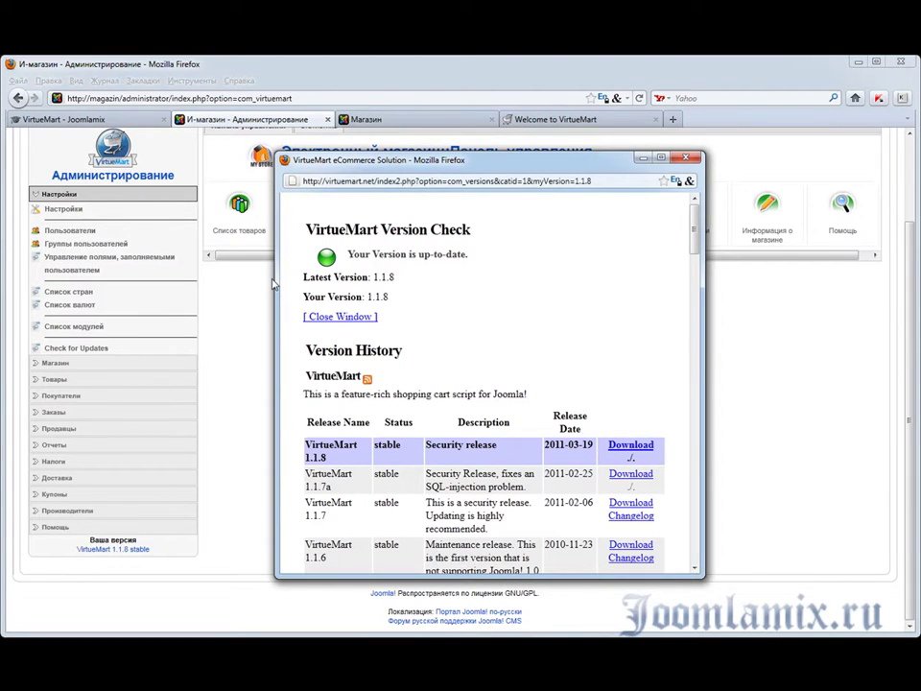
left_click_drag(290, 266, 407, 289)
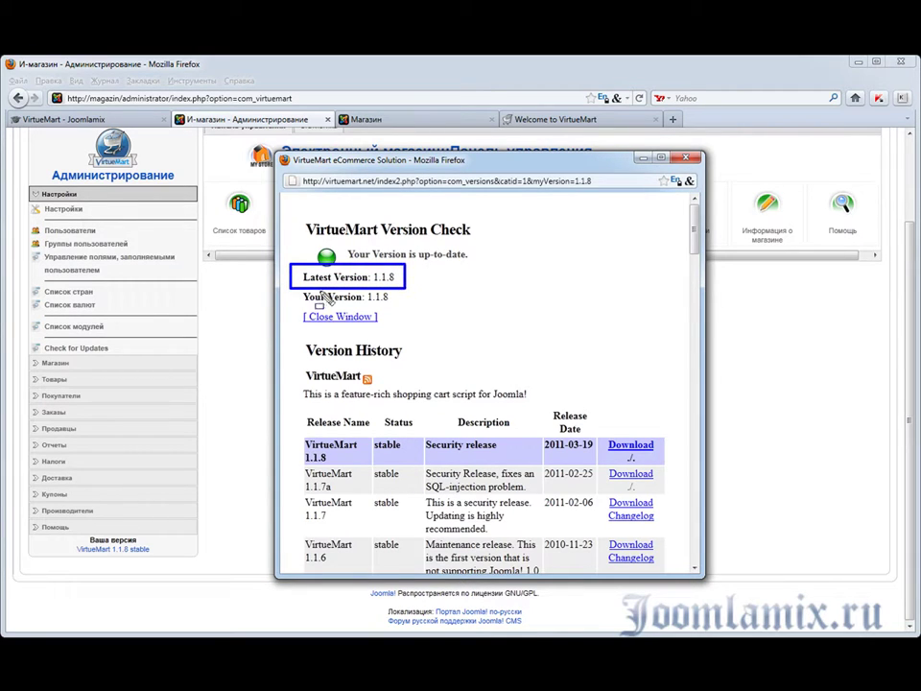
left_click_drag(293, 292, 407, 312)
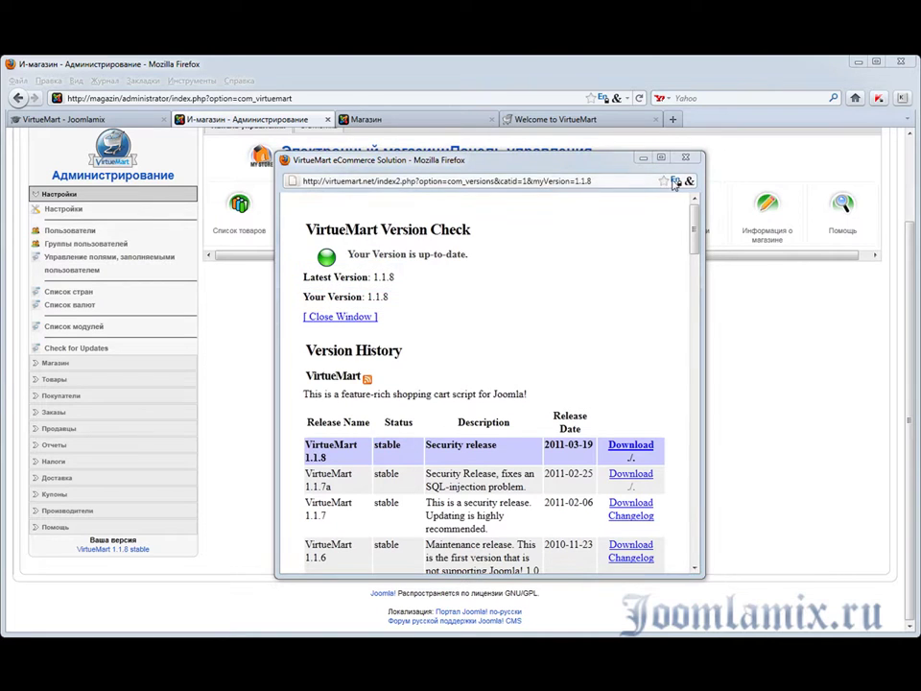
left_click(686, 157)
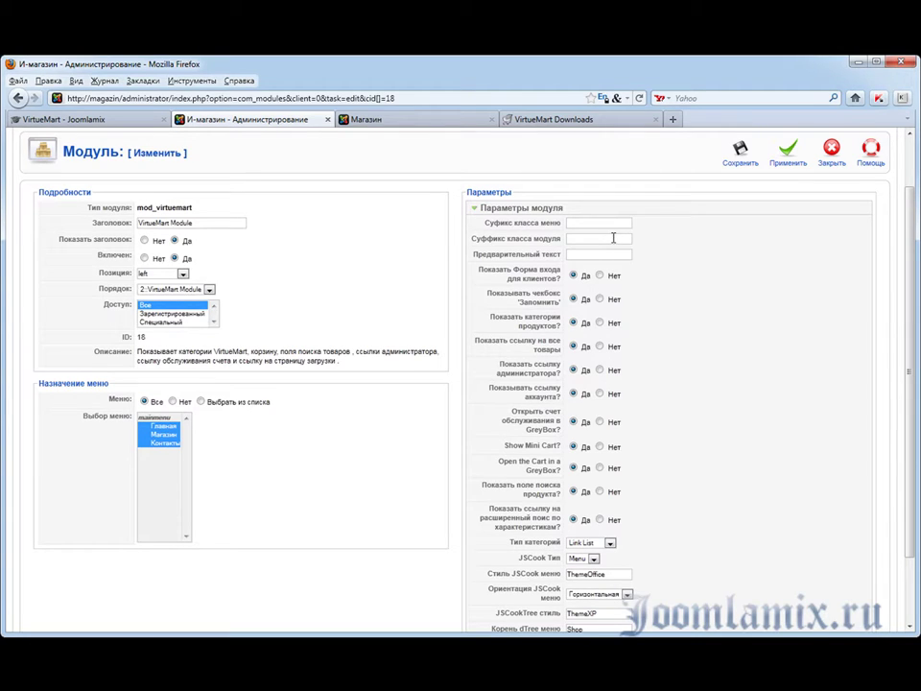
Place the cursor in the Предварительный текст field, then view the Магазин storefront with its tool categories.
mouse_move(552, 207)
left_mouse_down()
mouse_move(576, 244)
mouse_move(633, 263)
mouse_move(649, 255)
mouse_move(642, 251)
left_mouse_up()
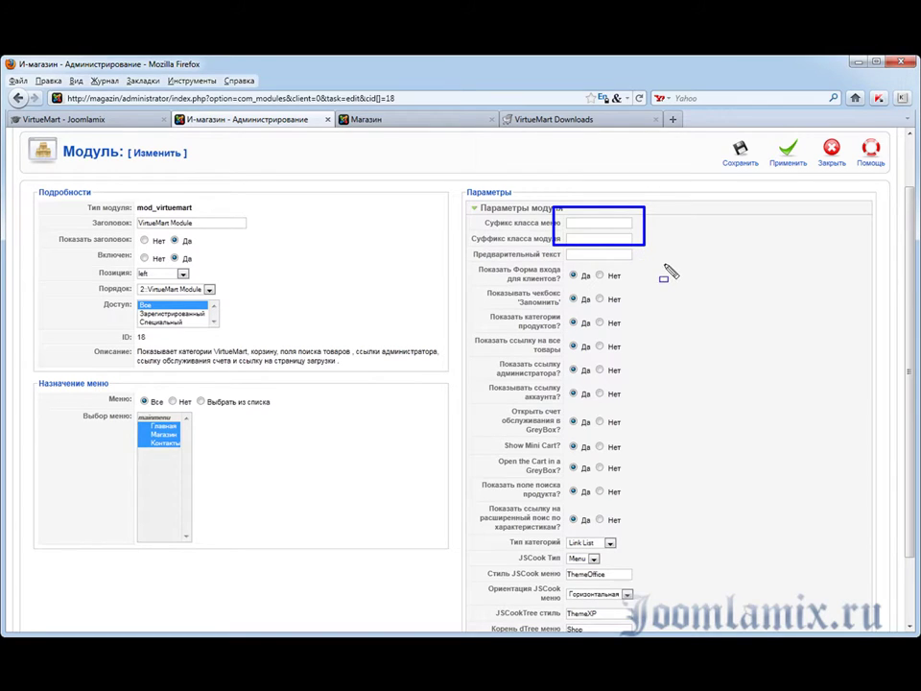
key("Escape")
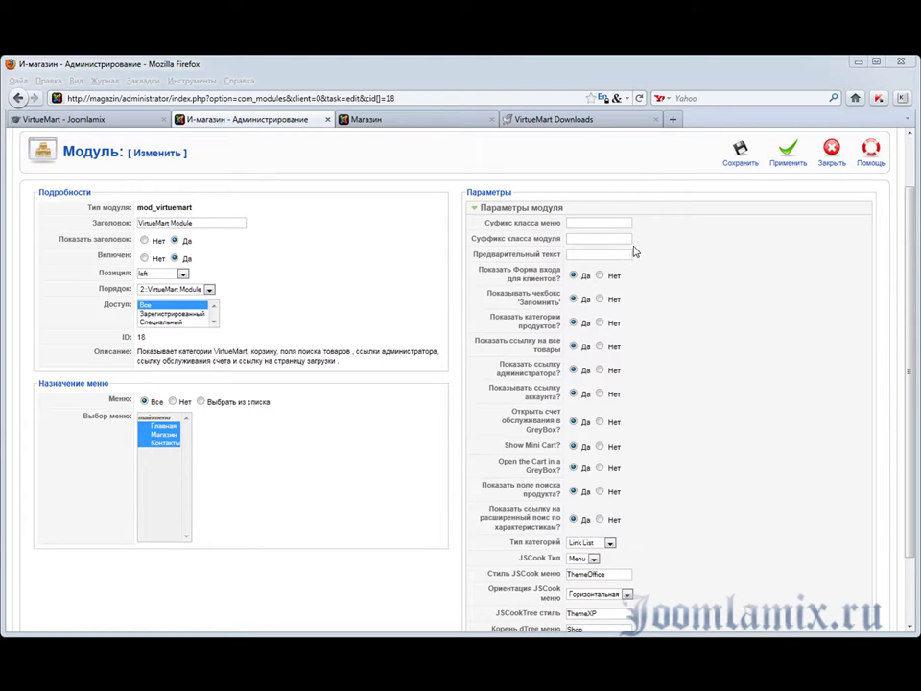
left_click(571, 253)
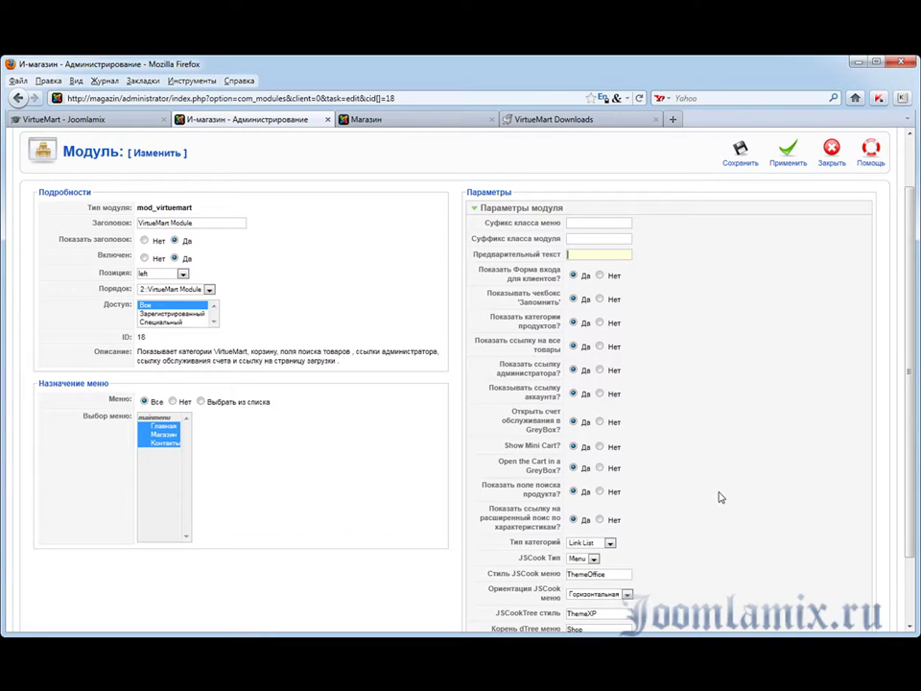
left_click(410, 119)
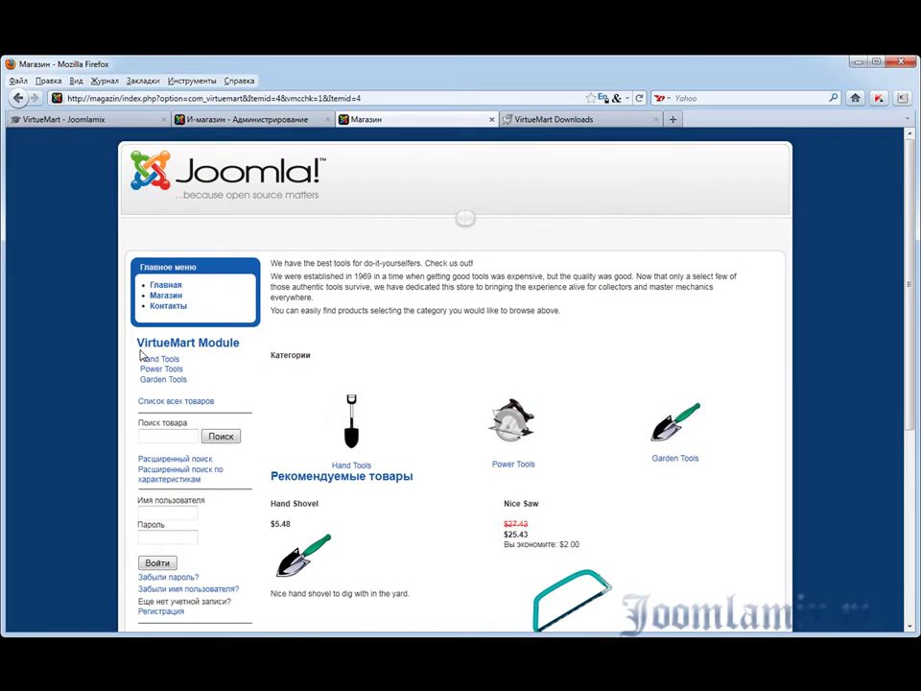
Set the VirtueMart Module to hide its title on the site.
triple_click(177, 347)
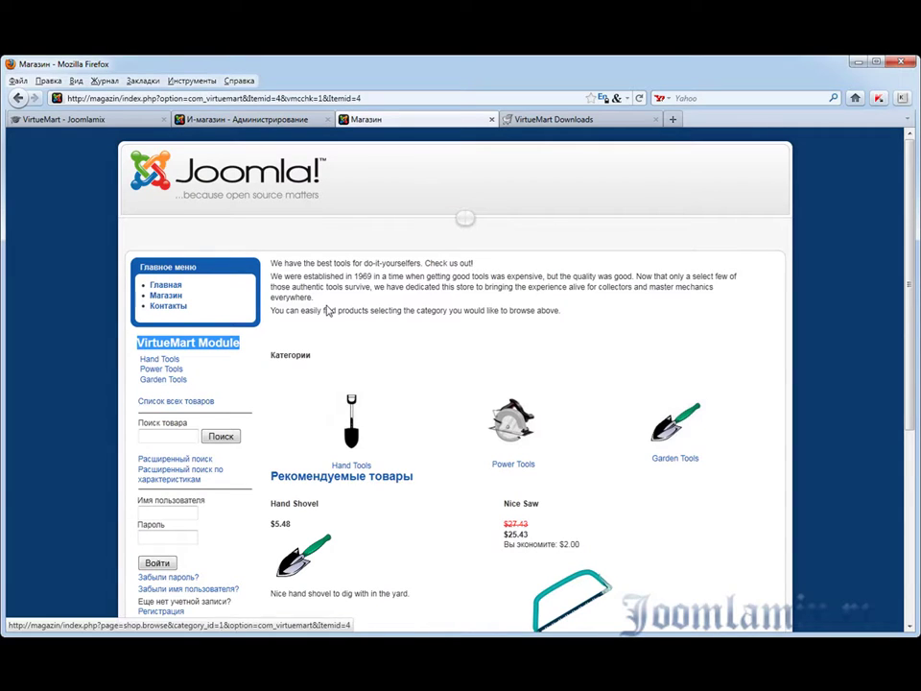
left_click(288, 119)
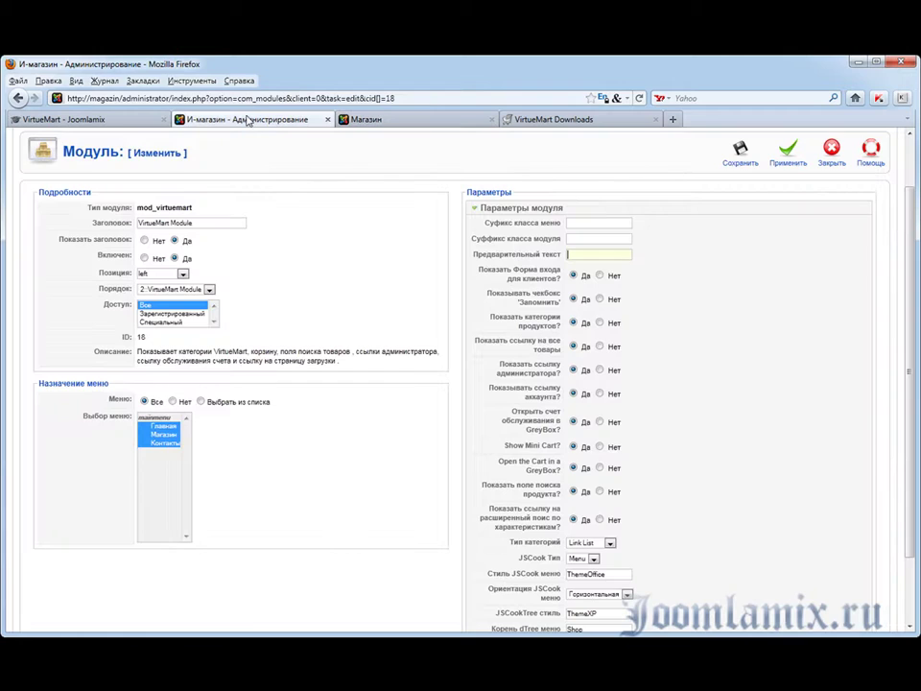
left_click(145, 241)
scroll(767, 296, "down", 1)
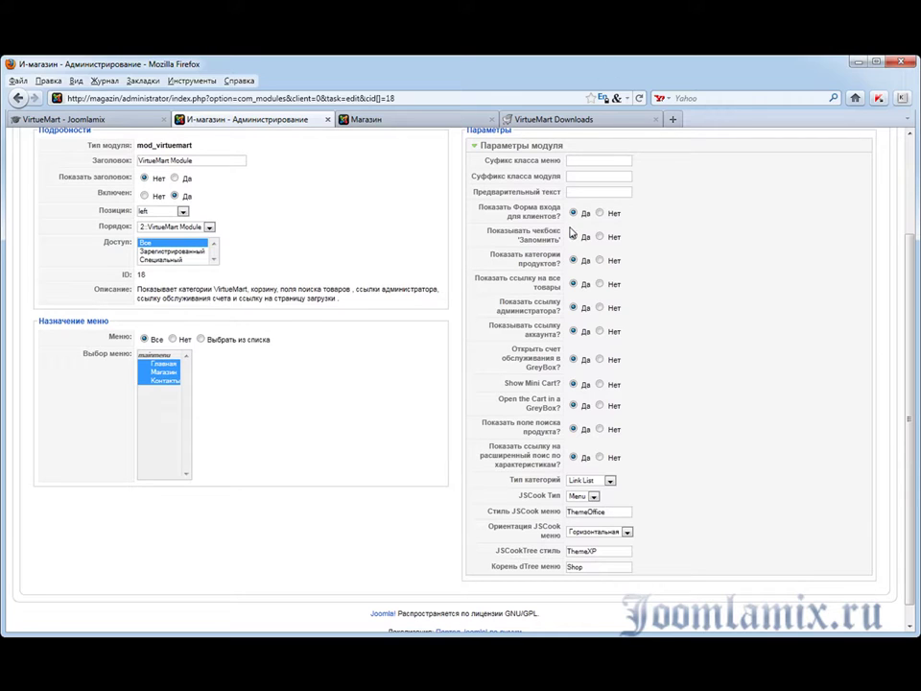
Check the storefront's login block in the VirtueMart Module, then return to its settings.
mouse_move(536, 213)
left_click(378, 125)
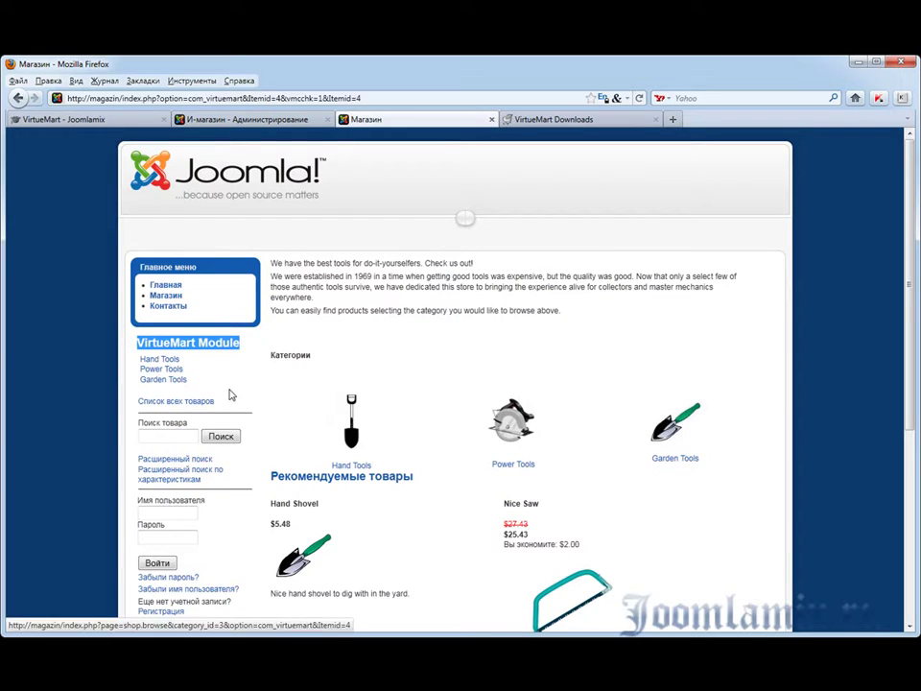
scroll(239, 459, "down", 1)
scroll(239, 459, "down", 1)
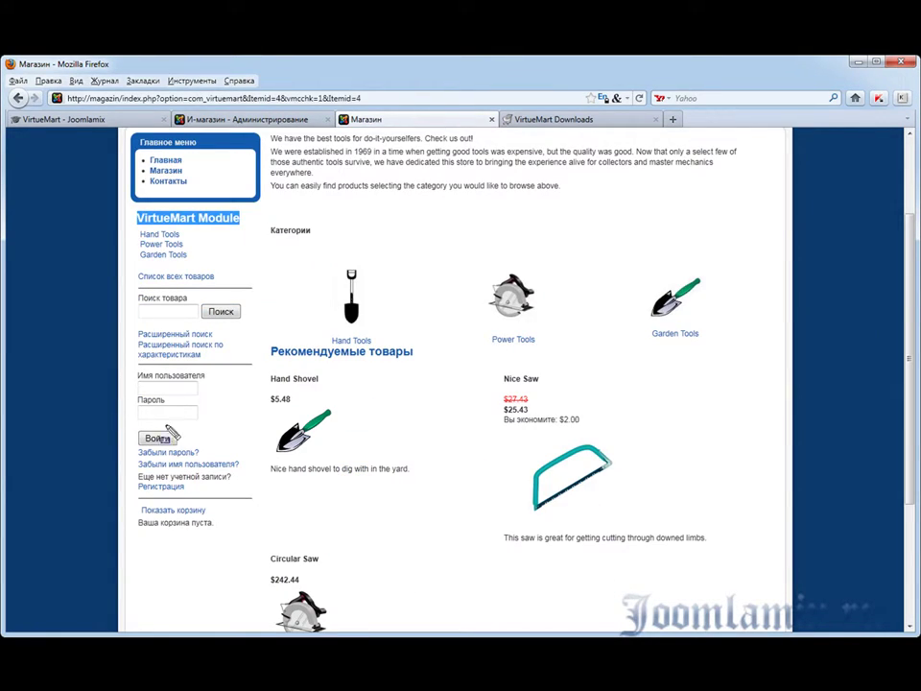
mouse_move(129, 370)
left_mouse_down()
mouse_move(132, 404)
mouse_move(204, 420)
mouse_move(223, 448)
left_mouse_up()
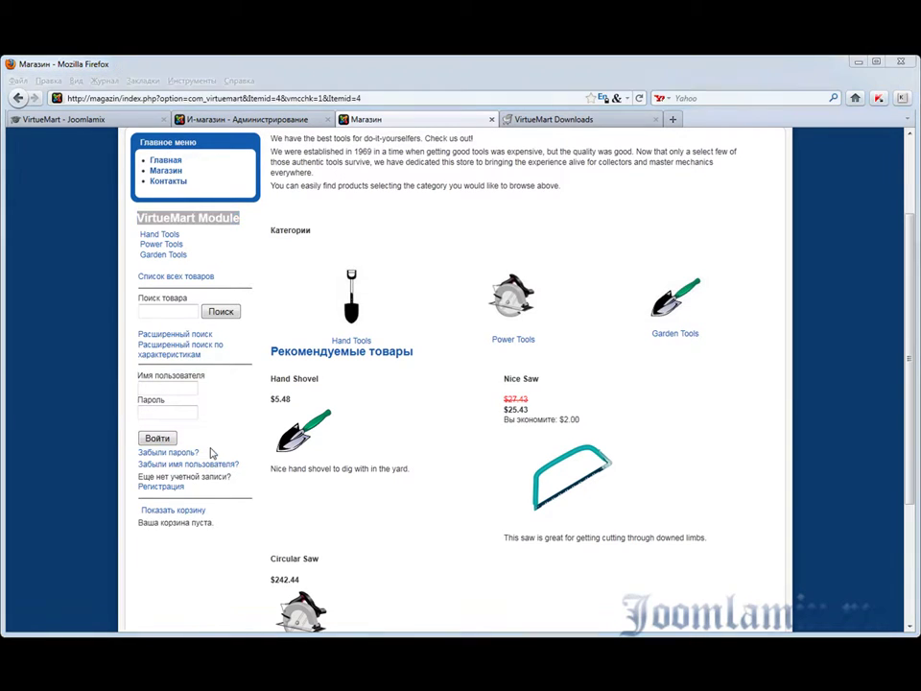
left_click(305, 119)
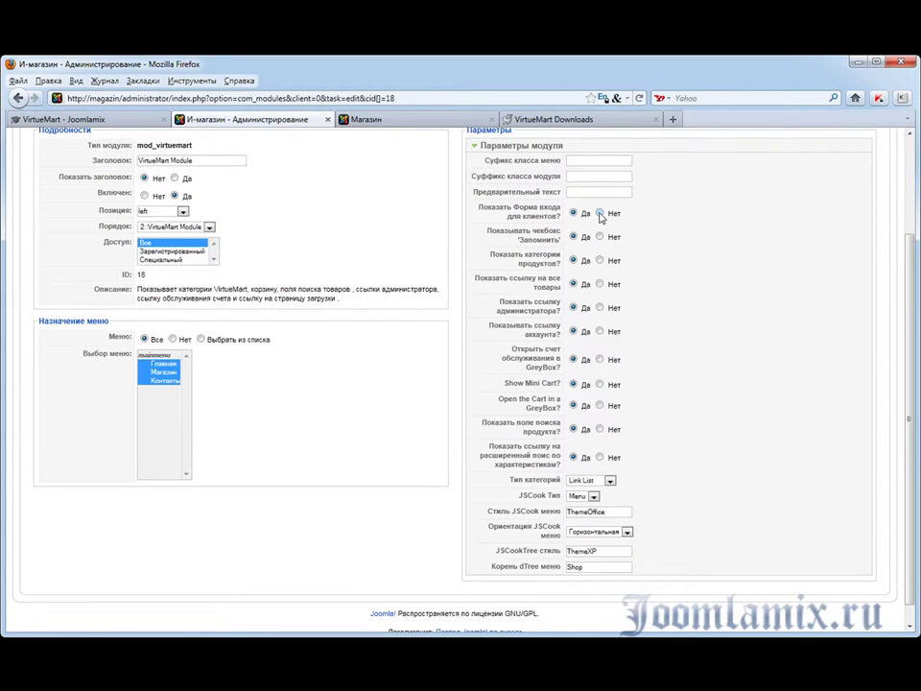
Set the customer login form and 'Запомнить' checkbox options to Нет, then check the shop page.
left_click(600, 213)
left_click(600, 237)
left_click(384, 119)
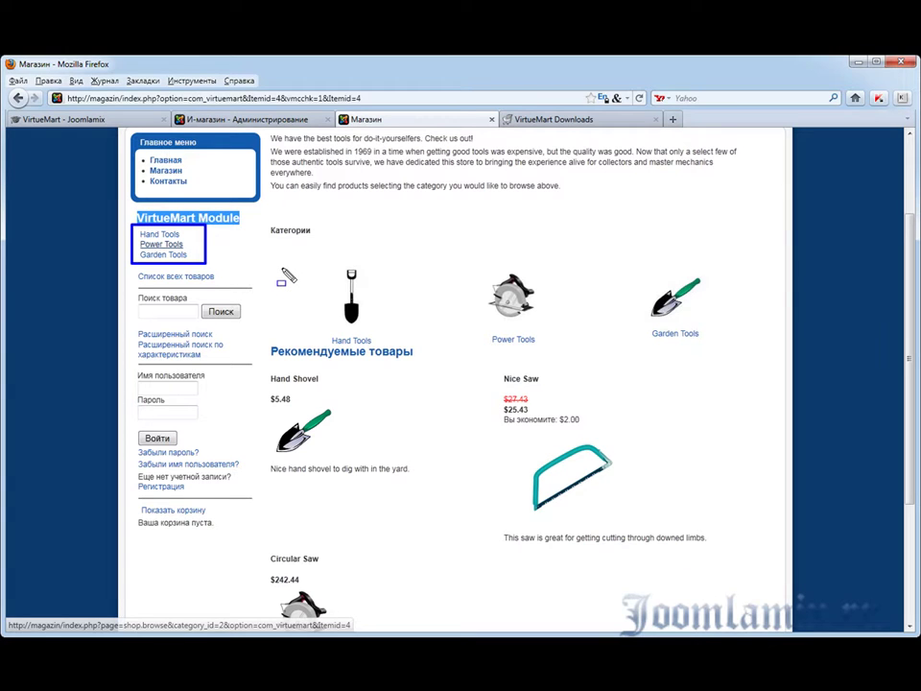
left_click(554, 119)
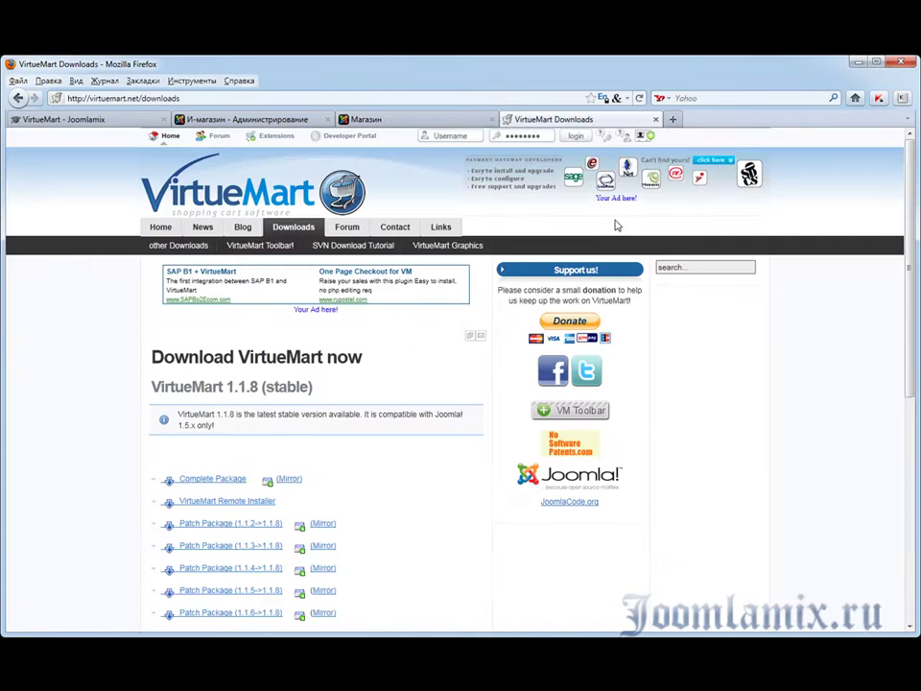
Set 'Показать Форма входа для клиентов?' back to Да and look over the shop front page again.
left_click(261, 119)
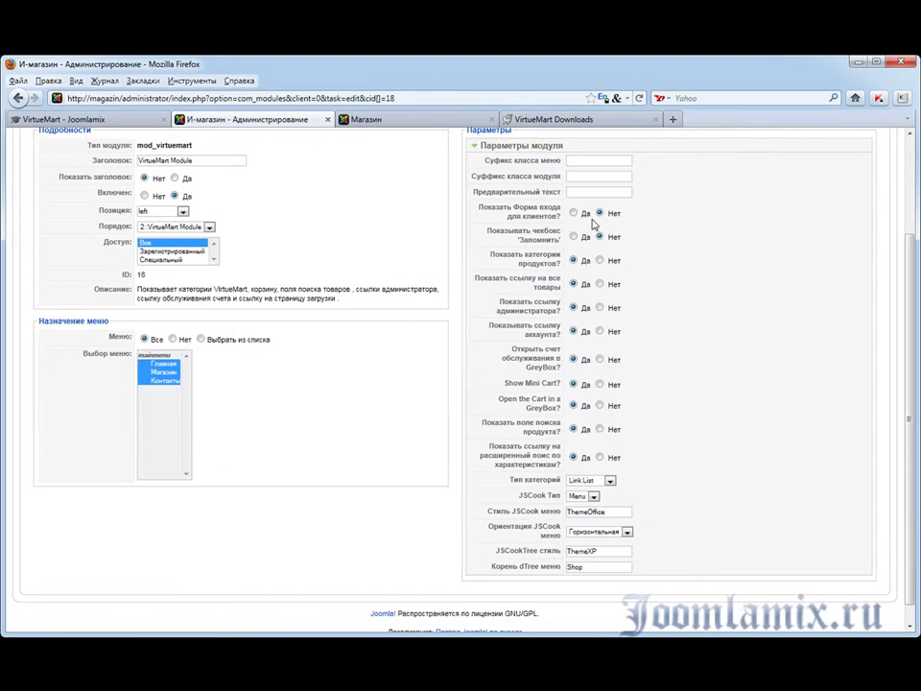
left_click(573, 213)
left_click(389, 119)
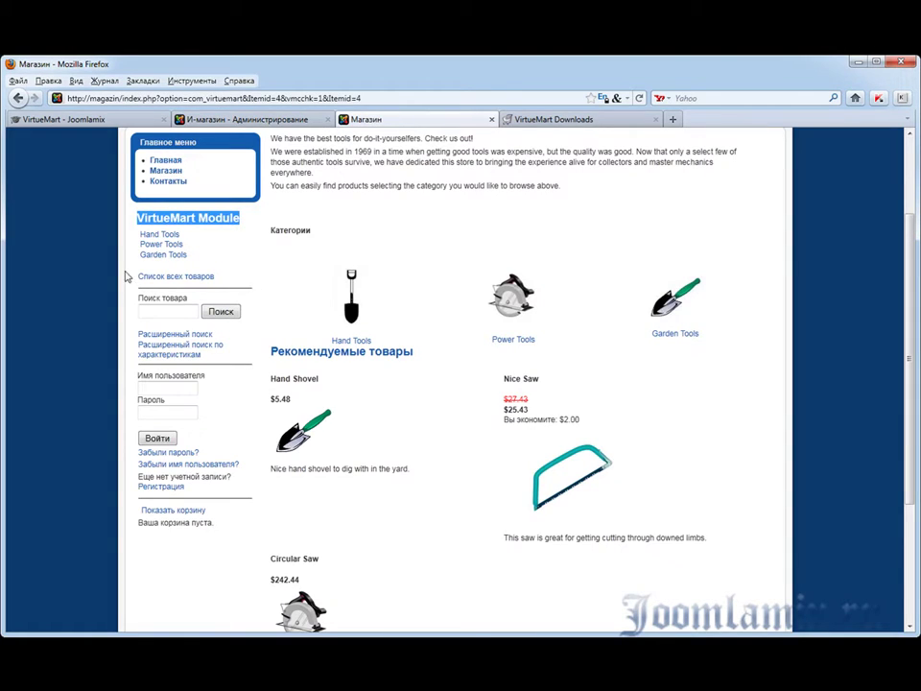
left_click_drag(135, 265, 229, 287)
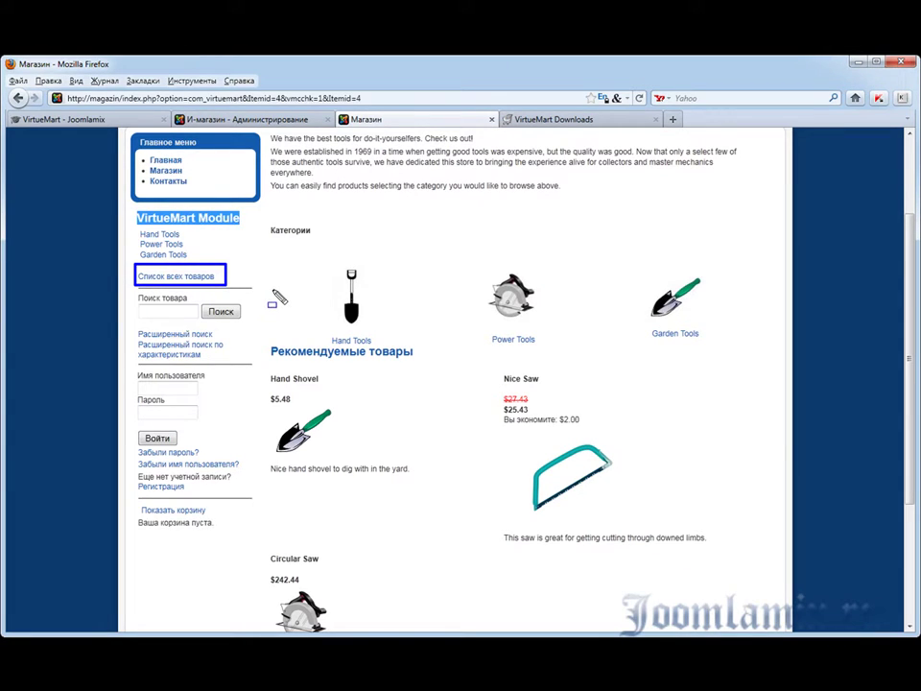
mouse_move(284, 181)
left_mouse_down()
mouse_move(328, 528)
mouse_move(515, 581)
mouse_move(533, 604)
left_mouse_up()
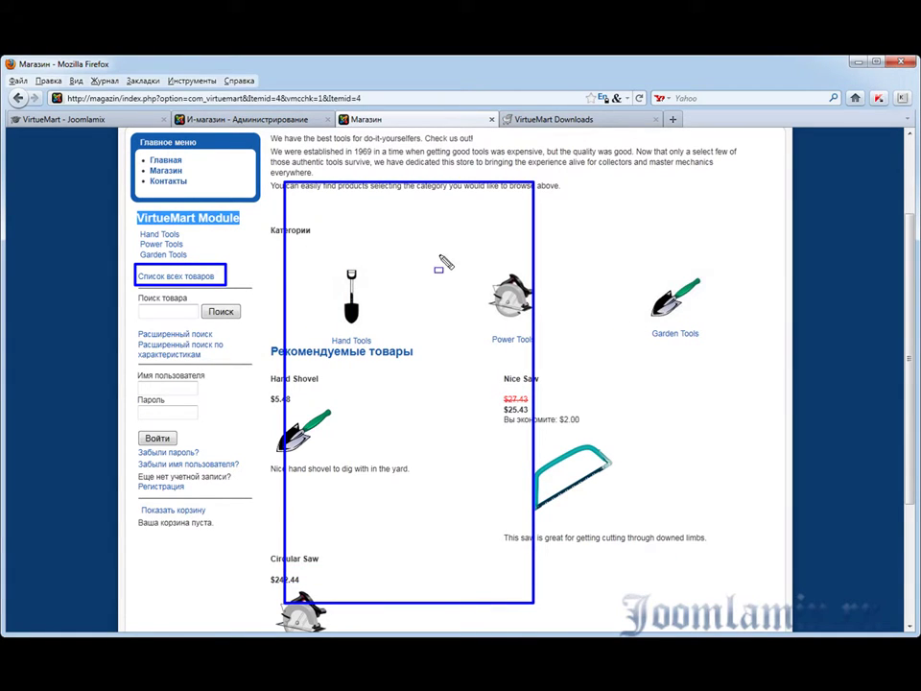
key("Escape")
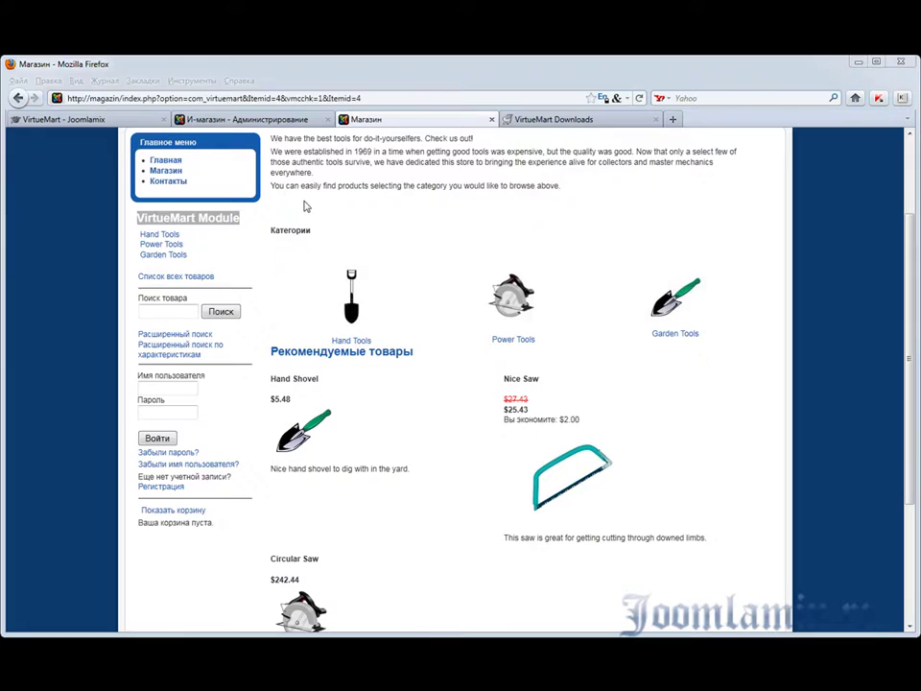
Set the module's 'Показать ссылку на все товары' option to Нет.
left_click(245, 124)
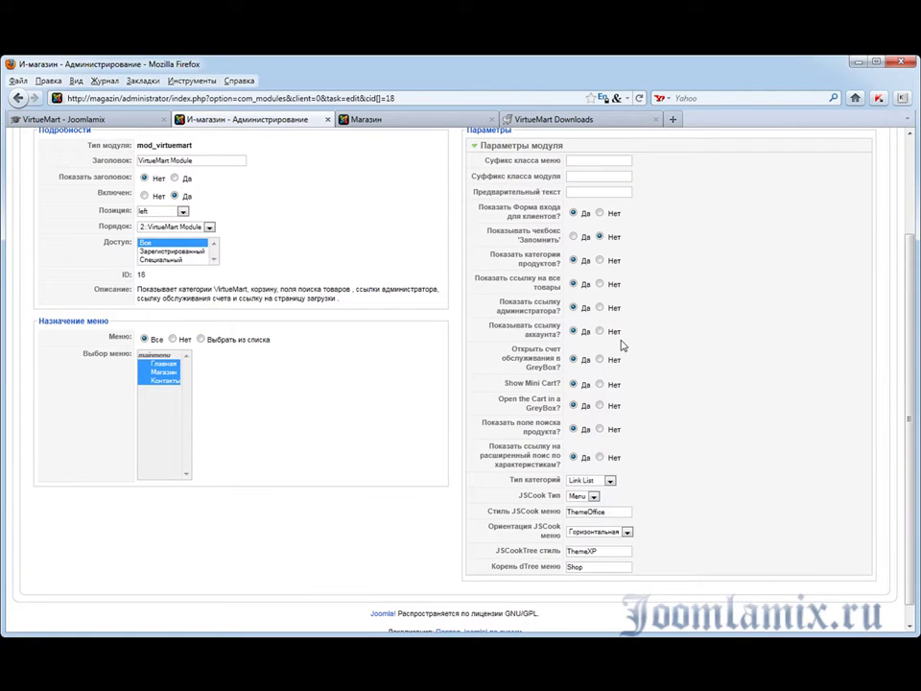
left_click(600, 284)
left_click(403, 121)
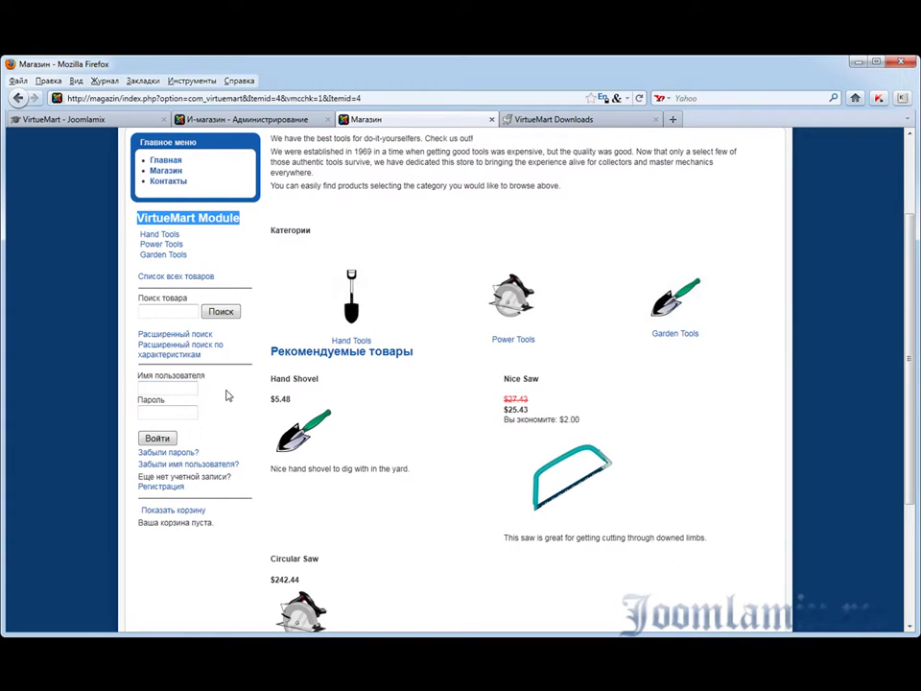
Log in to the storefront with the username and password, revealing account and logout links.
left_click(190, 388)
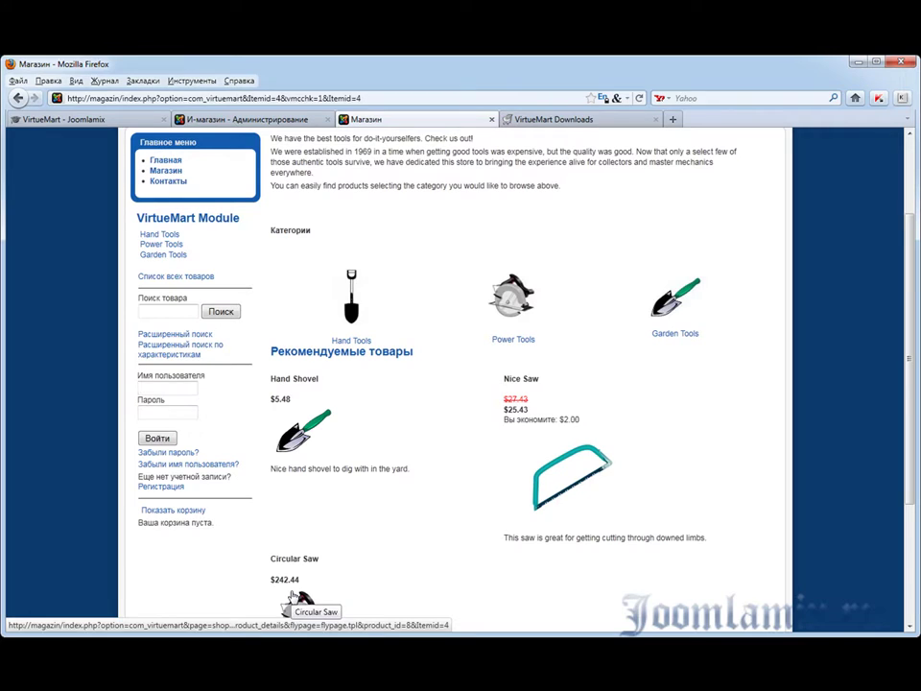
type("adm")
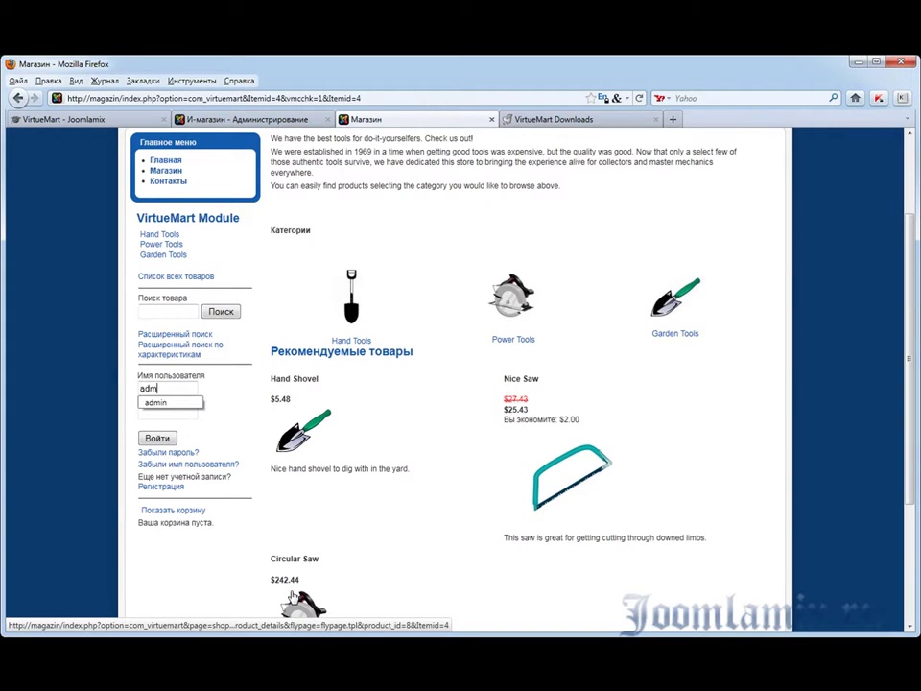
type("ib")
key("BackSpace")
left_click(171, 409)
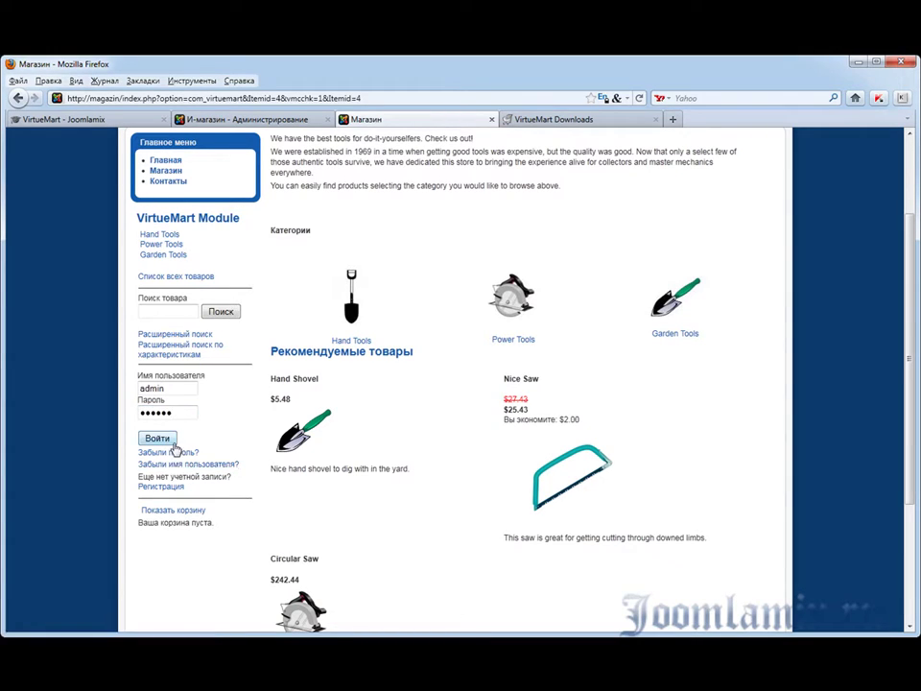
left_click(160, 437)
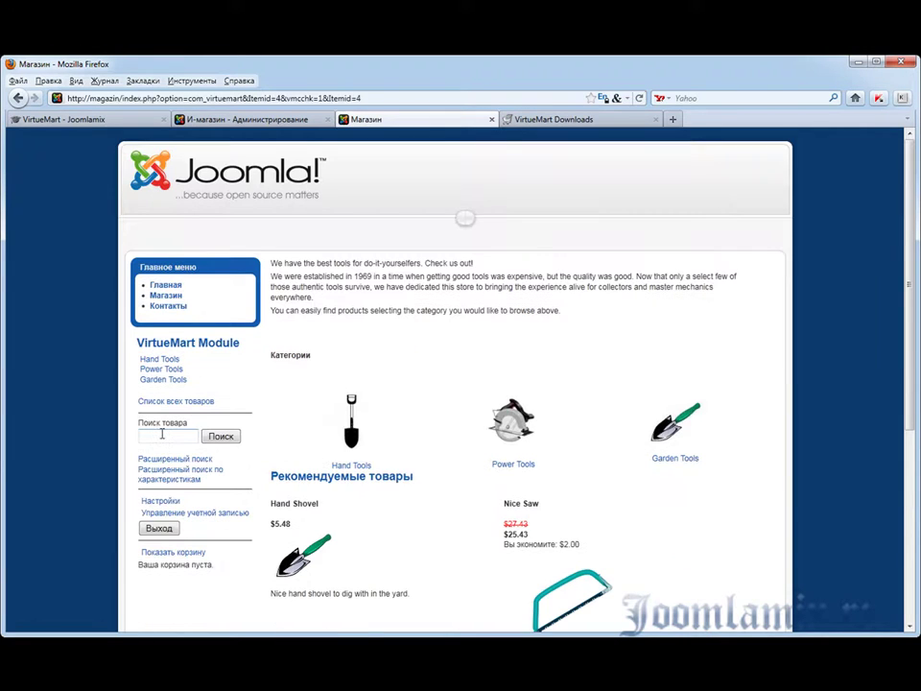
scroll(278, 441, "down", 1)
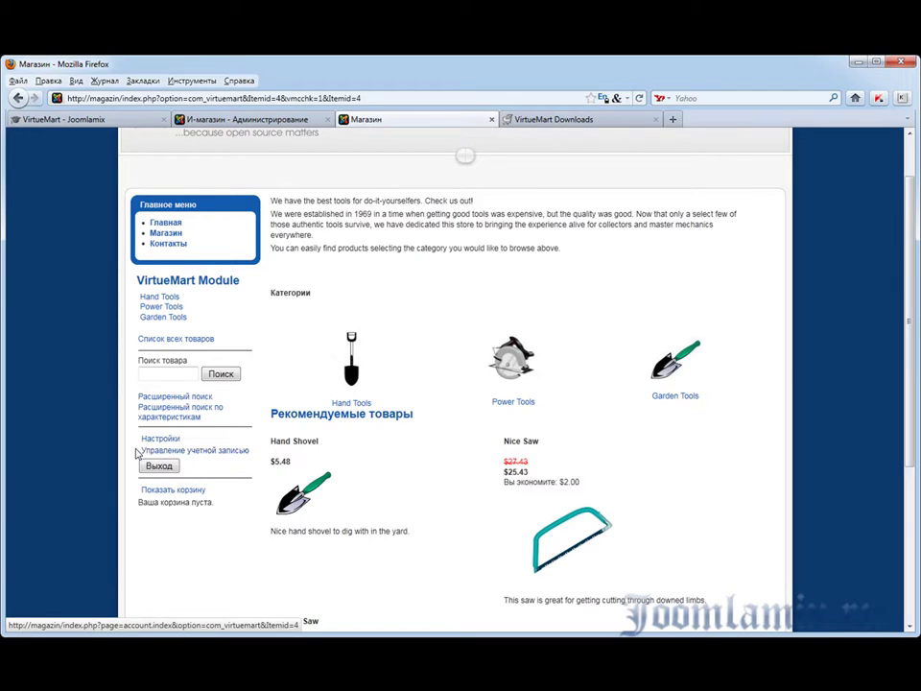
Check the 'Управление учетной записью' page, which lists no orders, then return to the admin tab.
left_click(216, 452)
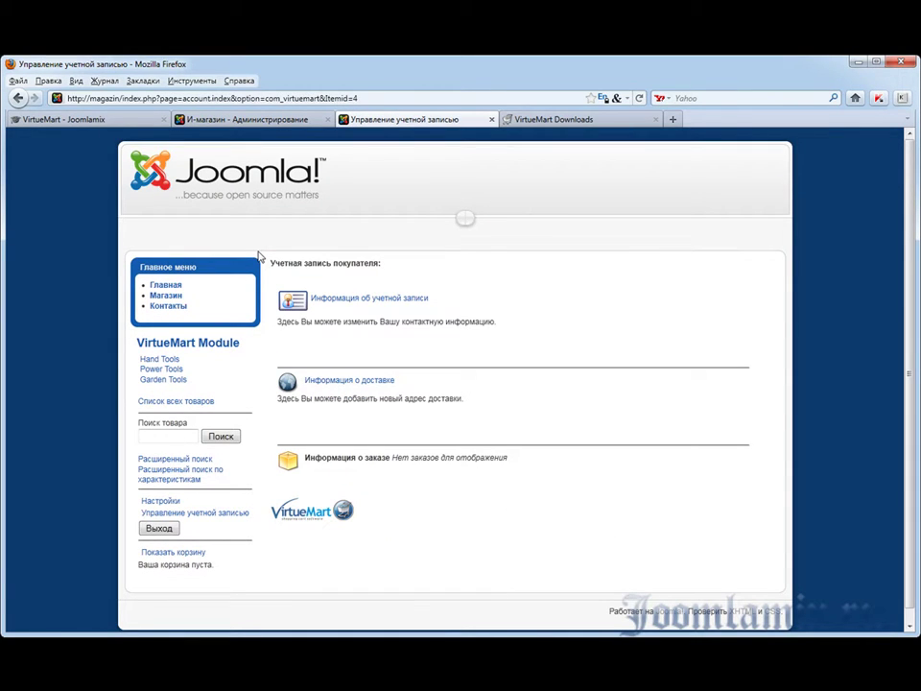
mouse_move(266, 248)
left_mouse_down()
mouse_move(277, 349)
mouse_move(414, 520)
mouse_move(530, 534)
left_mouse_up()
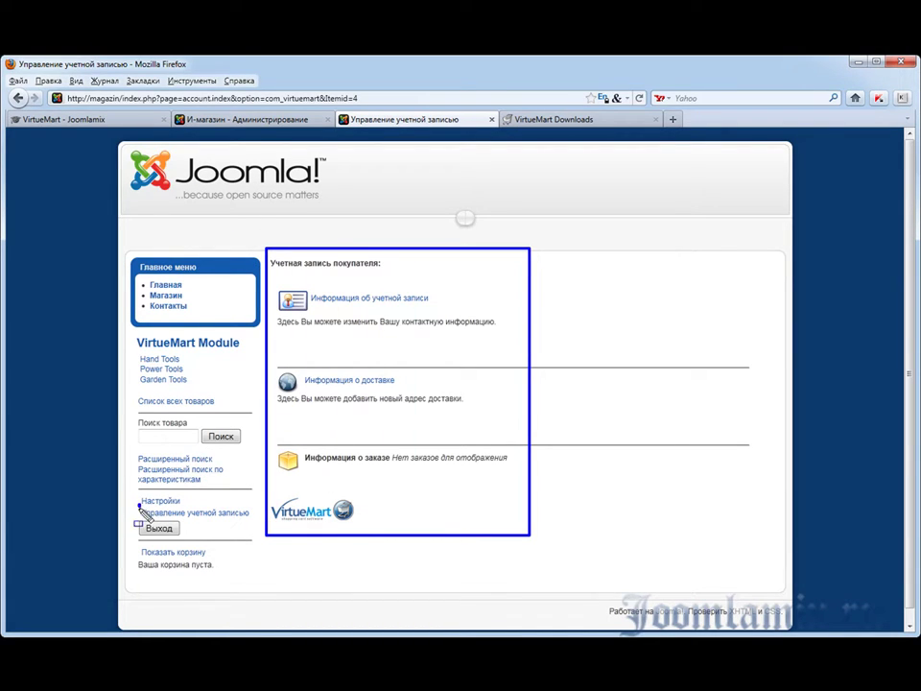
left_click_drag(140, 506, 255, 520)
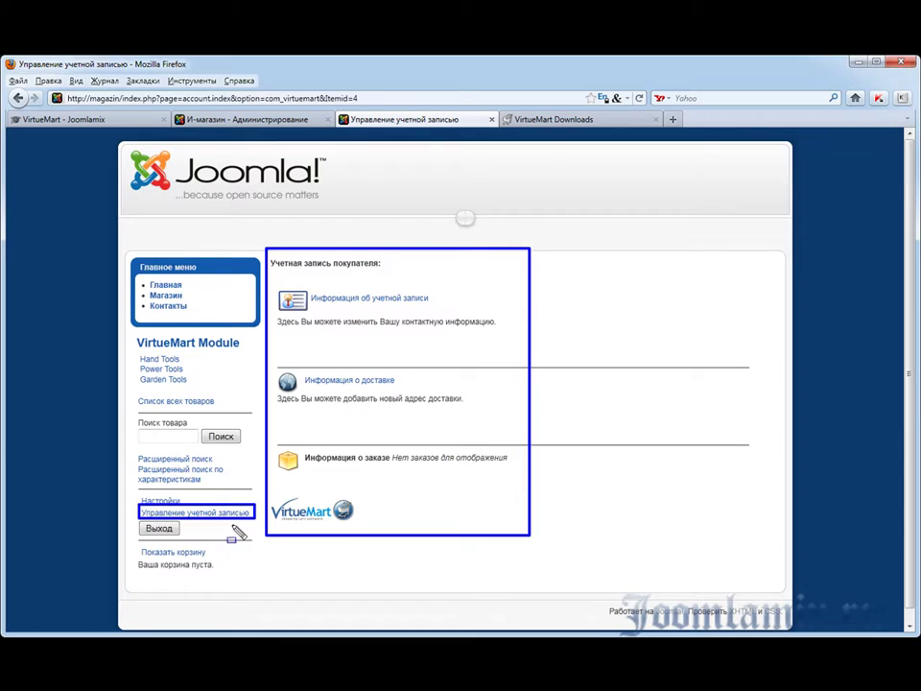
key("ctrl+Page_Up")
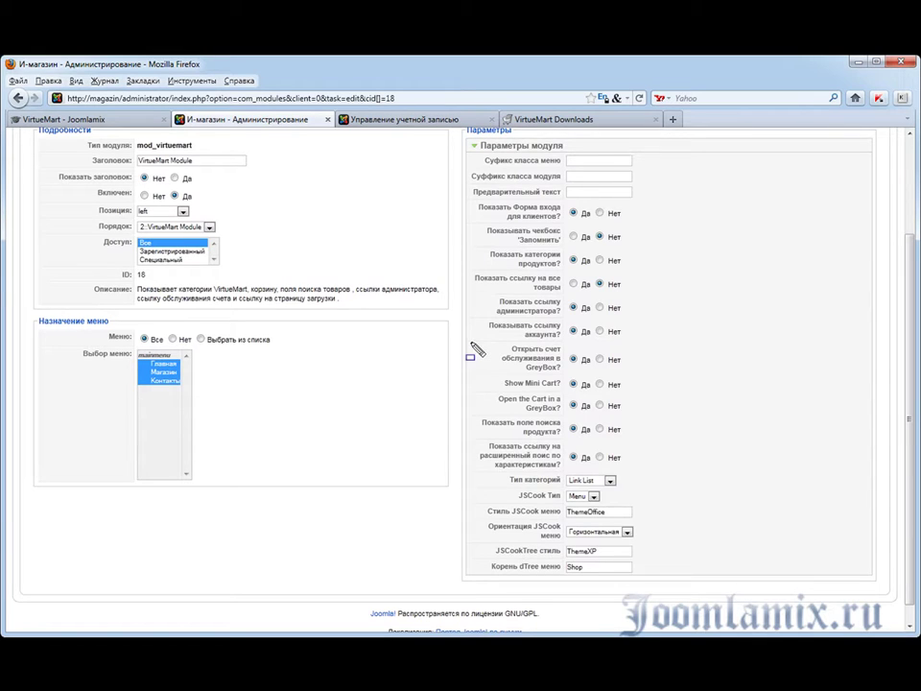
Review the module parameters and the account page's advanced-search links, then return to the module settings.
mouse_move(470, 341)
left_mouse_down()
mouse_move(471, 374)
mouse_move(510, 420)
mouse_move(604, 443)
mouse_move(618, 395)
mouse_move(632, 429)
mouse_move(639, 417)
left_mouse_up()
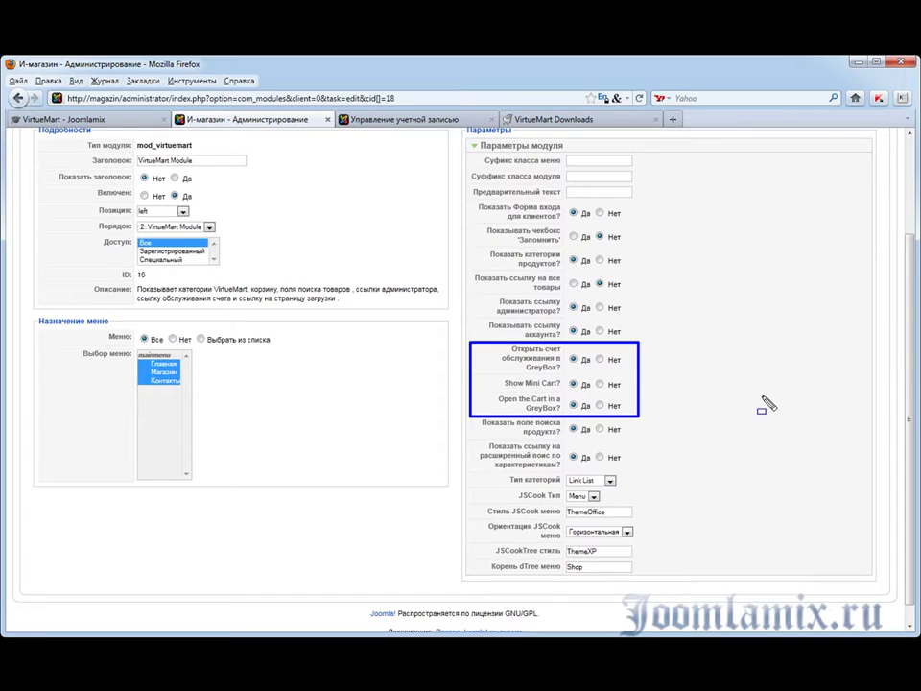
key("Escape")
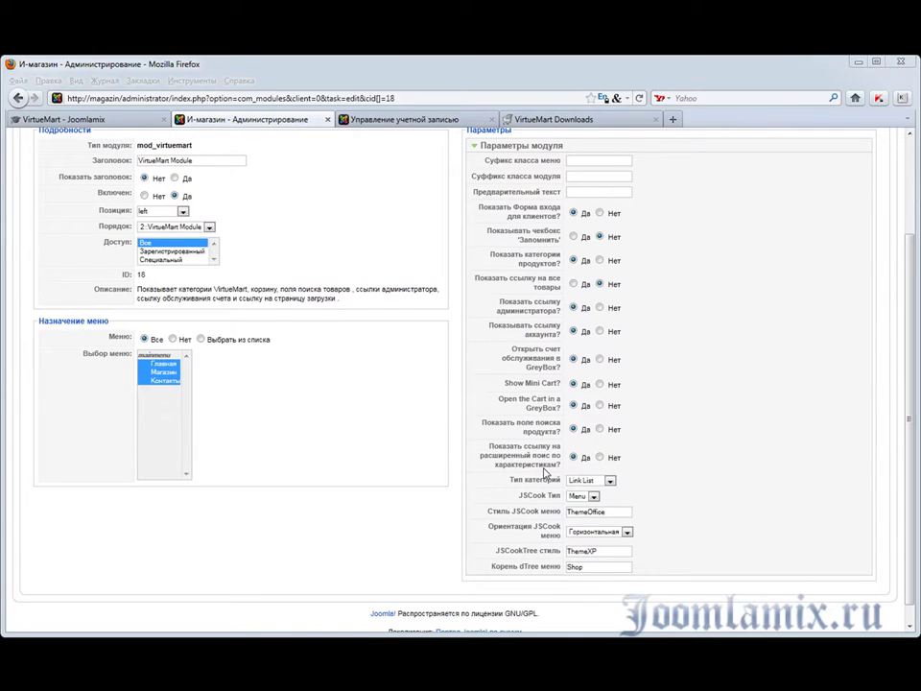
left_click(374, 120)
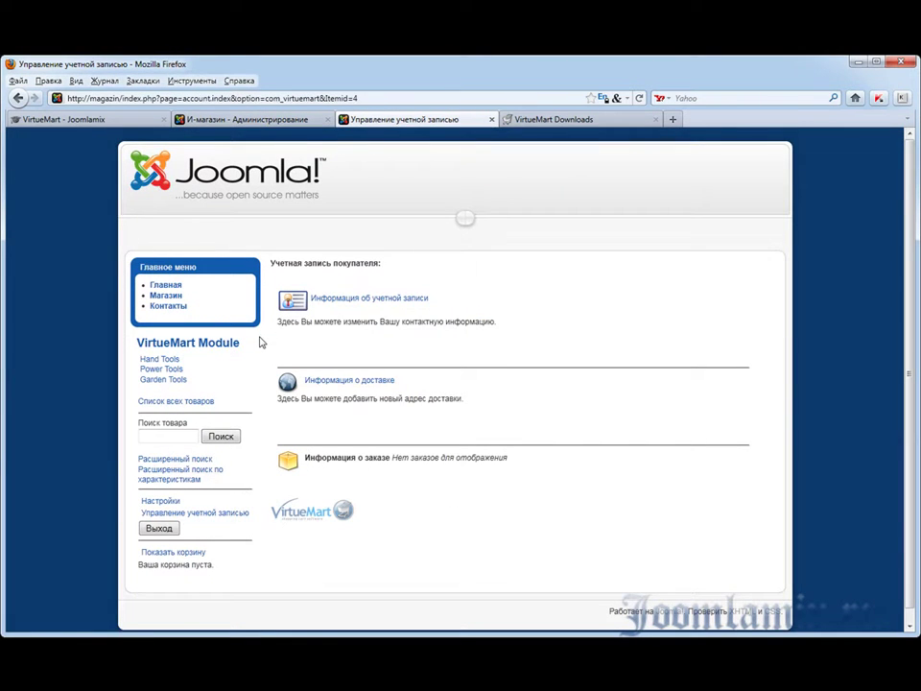
left_click_drag(134, 466, 236, 491)
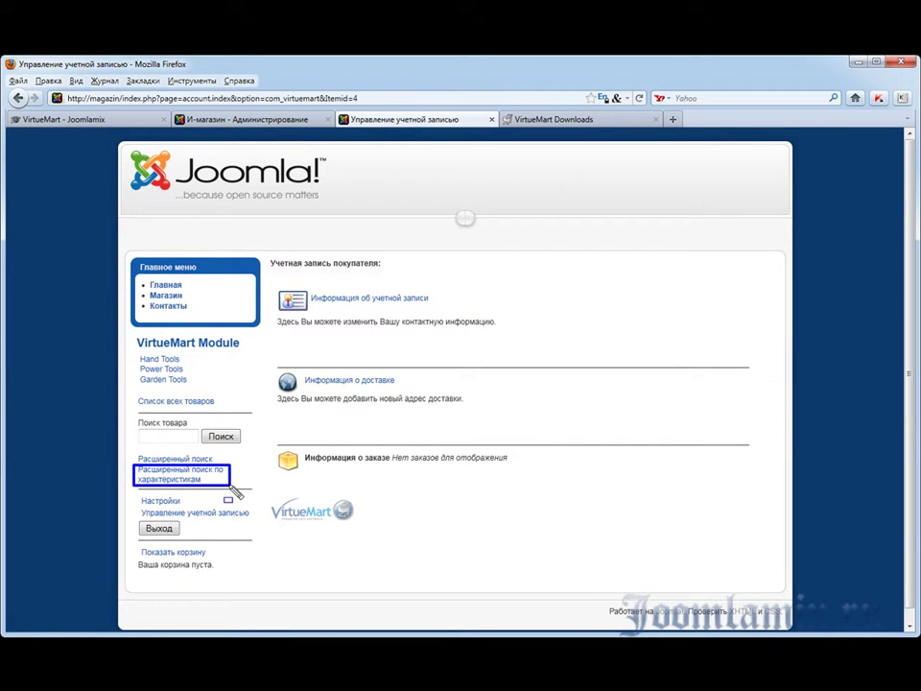
key("Escape")
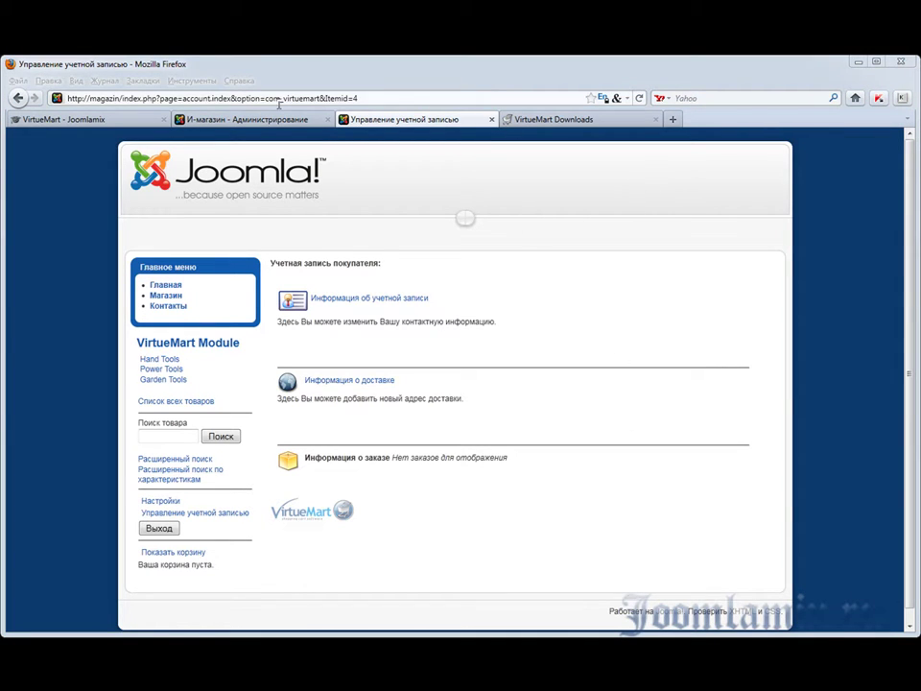
left_click(248, 119)
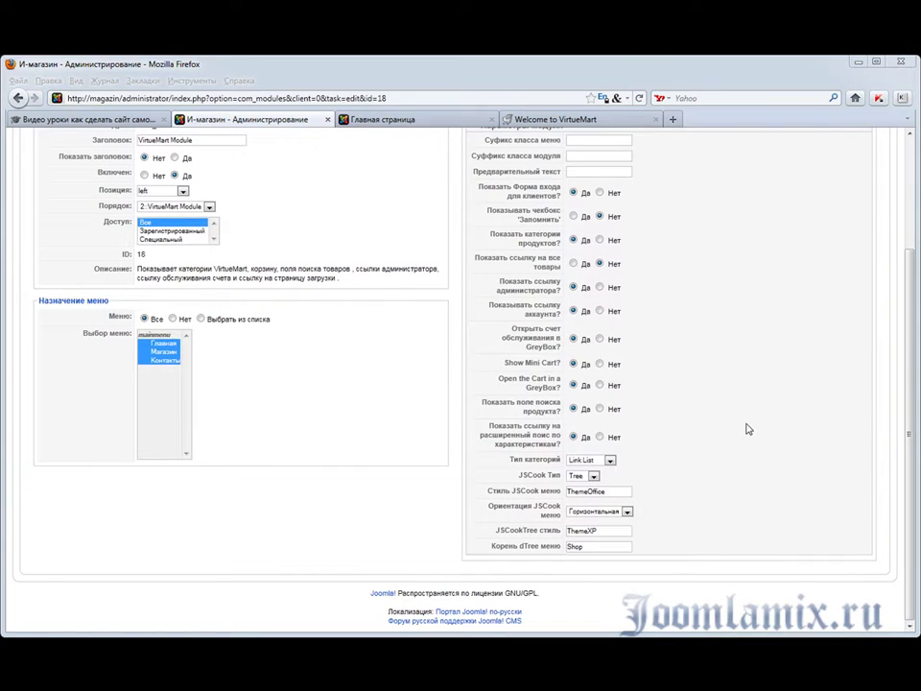
Compare the front page, then list the Тип категорий choices: Link List, TigraTree, JSCook, TransMenu, dTree.
key("ctrl+2")
mouse_move(467, 454)
left_mouse_down()
mouse_move(590, 559)
mouse_move(648, 567)
left_mouse_up()
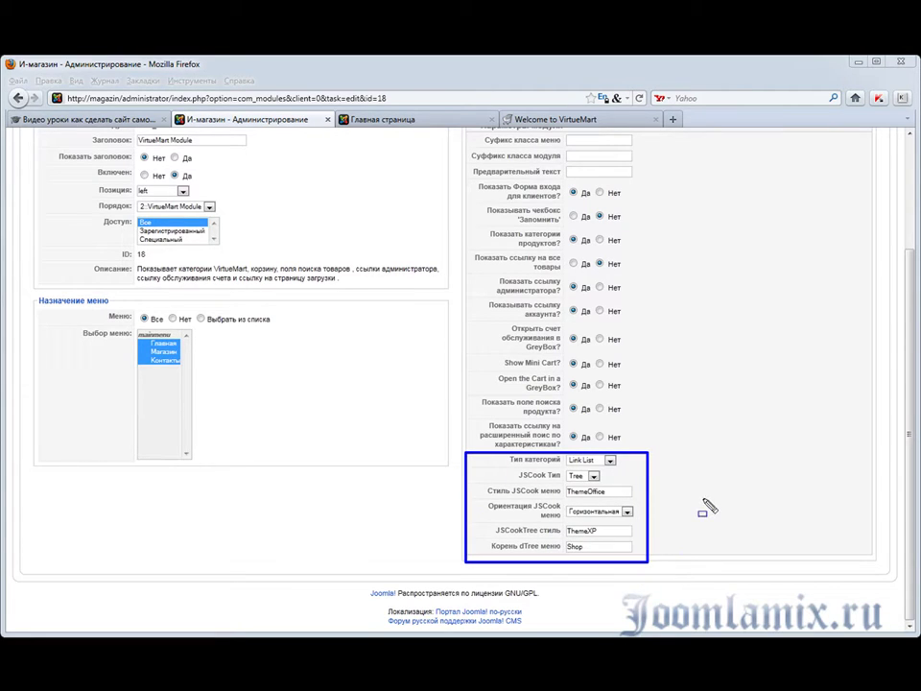
key("Escape")
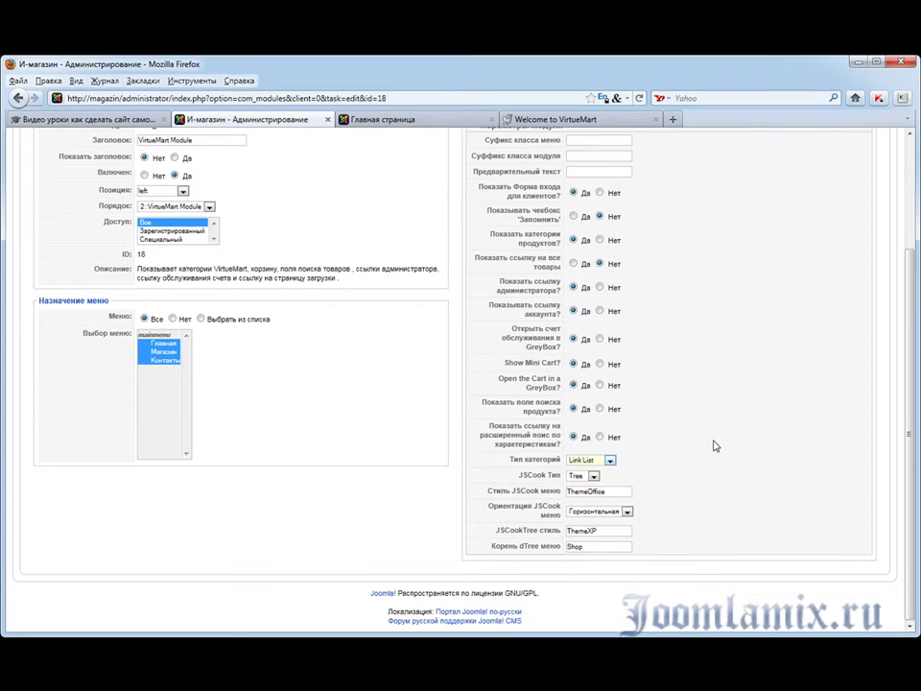
left_click(377, 120)
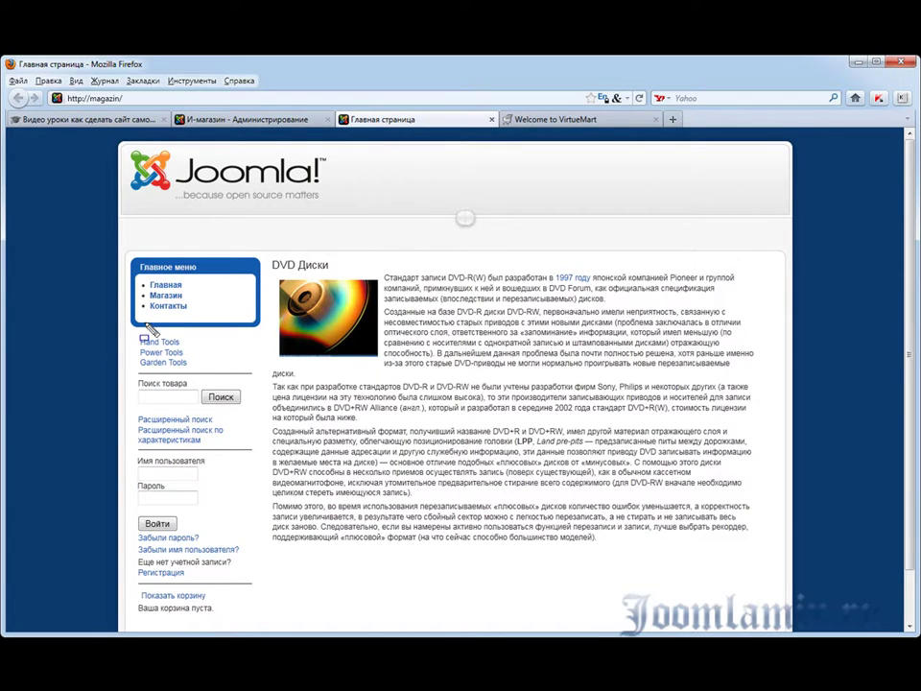
mouse_move(132, 326)
left_mouse_down()
mouse_move(181, 371)
mouse_move(221, 380)
left_mouse_up()
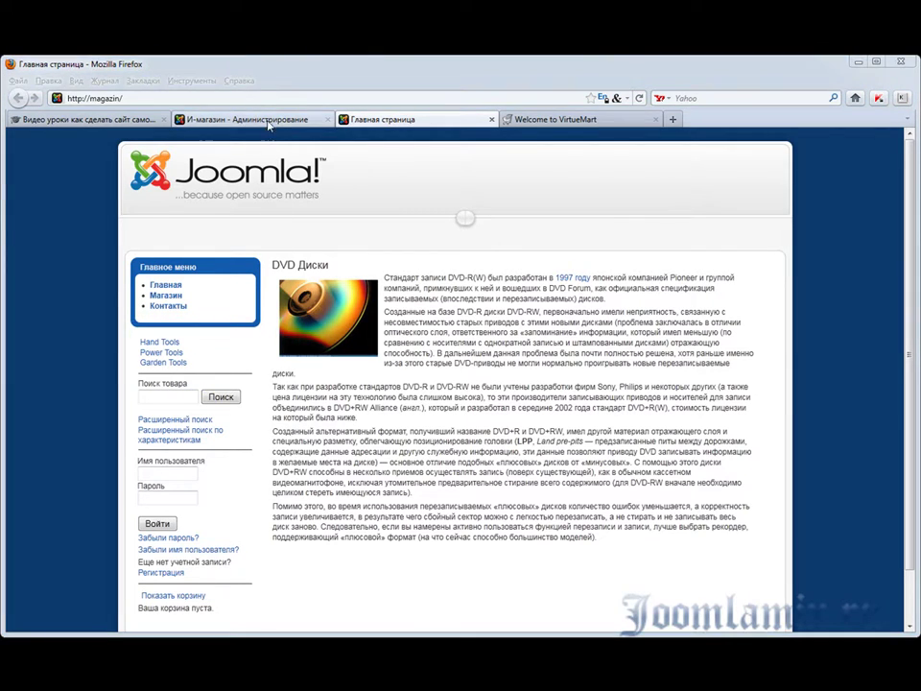
left_click(264, 120)
left_click(609, 461)
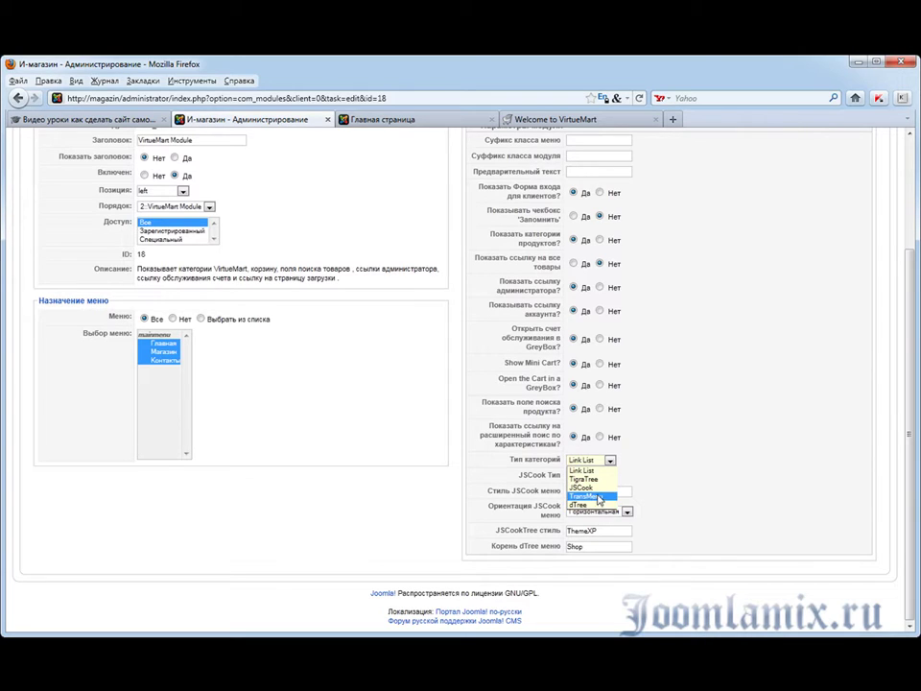
left_click(649, 477)
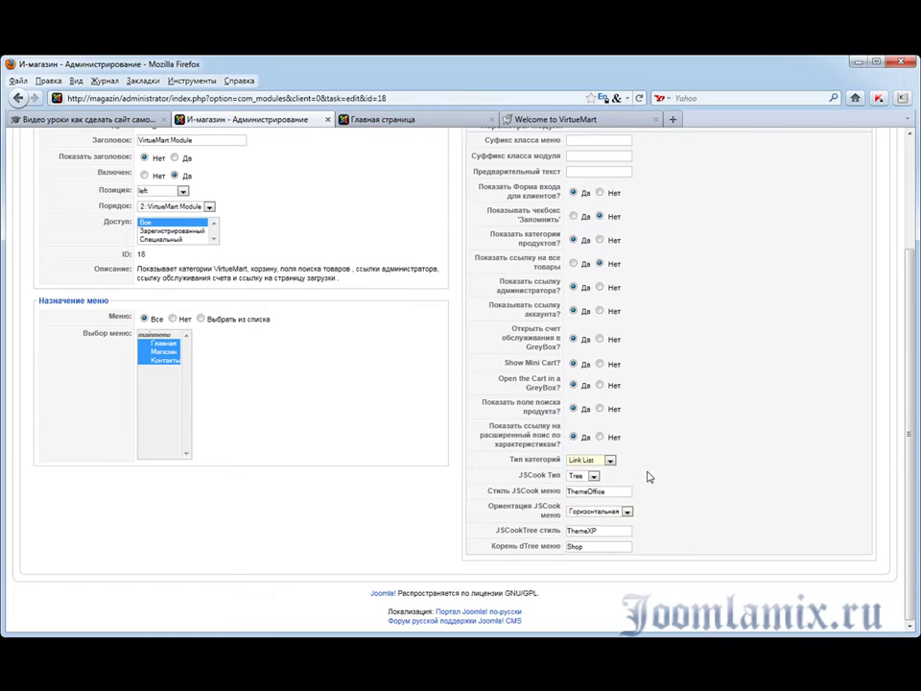
left_click(594, 477)
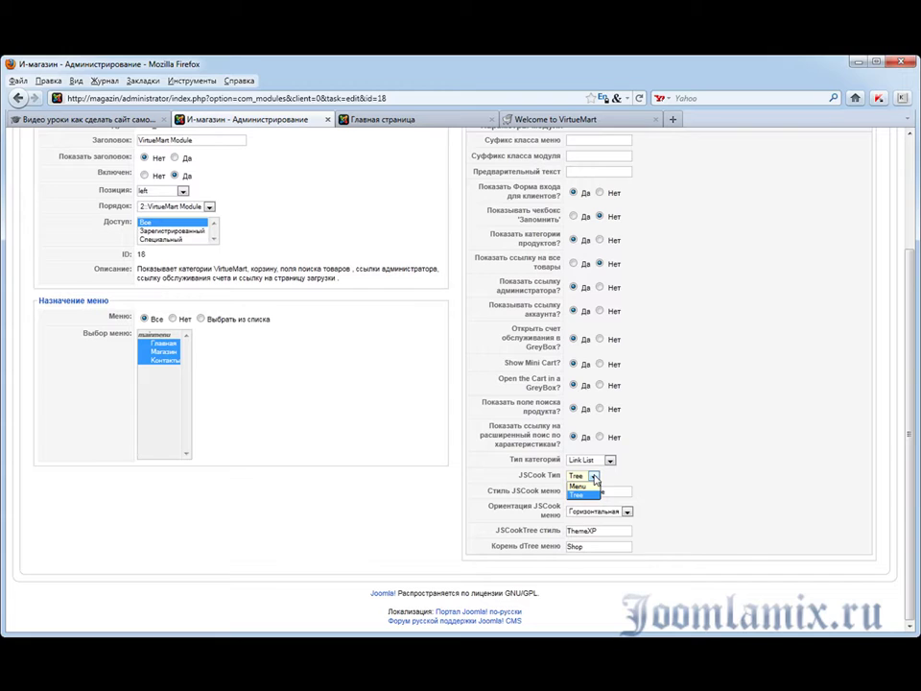
left_click(592, 496)
left_click(628, 512)
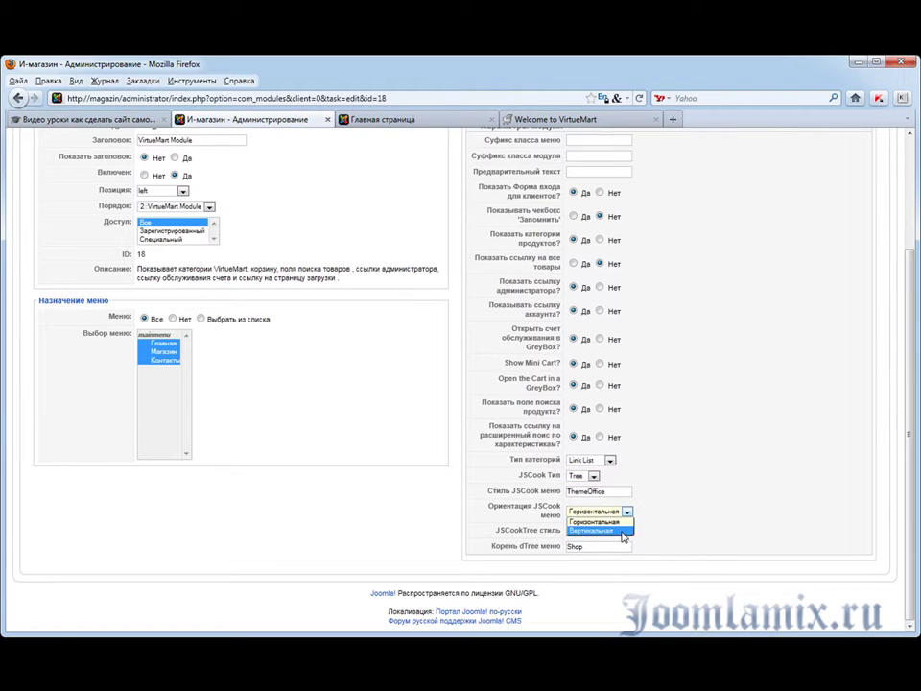
left_click(644, 499)
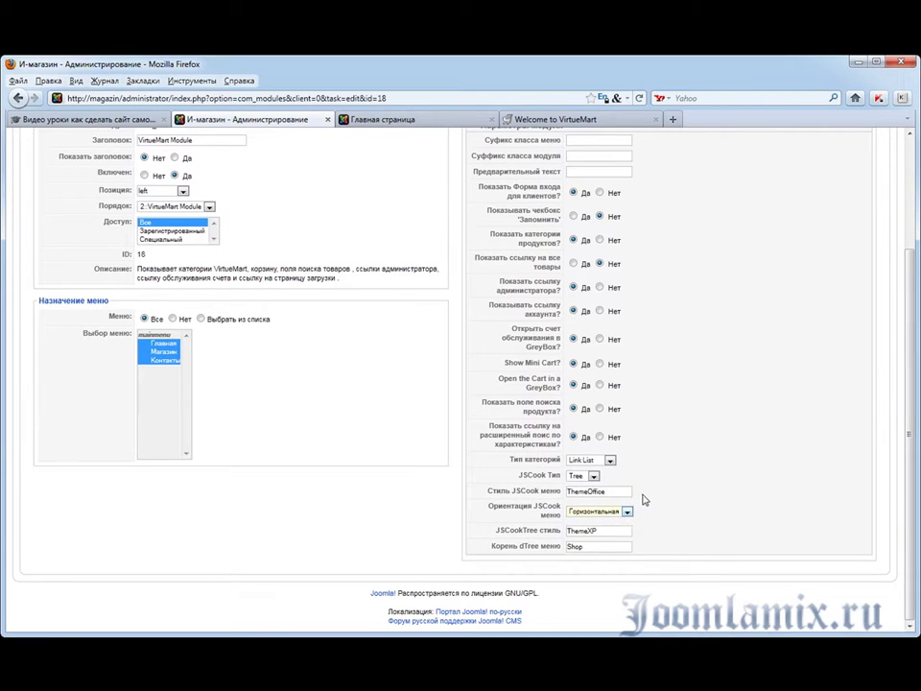
double_click(608, 491)
double_click(585, 530)
left_click(594, 476)
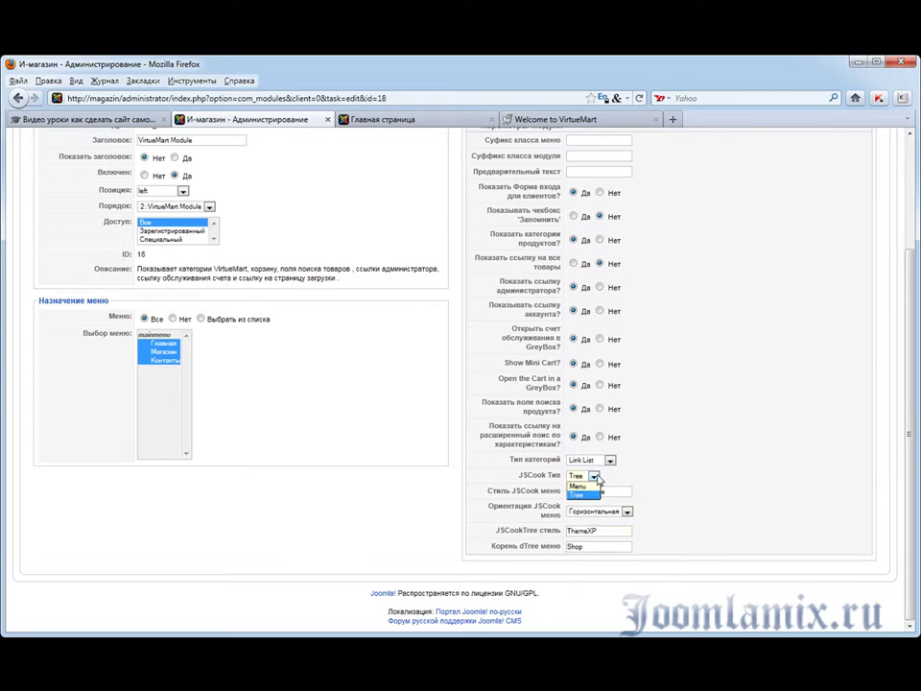
left_click(588, 495)
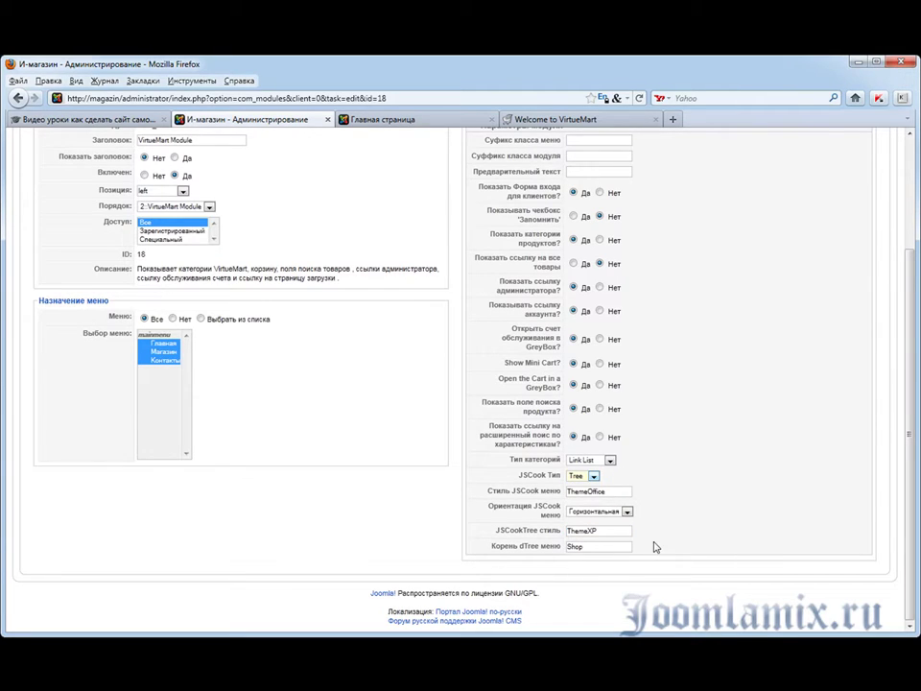
left_click(599, 547)
key("ctrl+a")
left_click(611, 460)
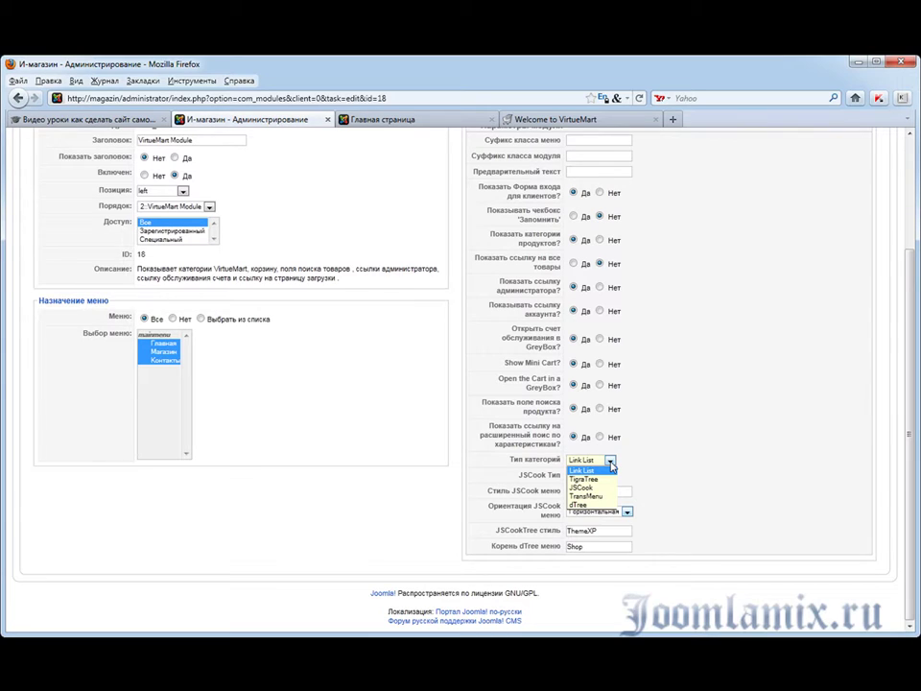
Set the category type to dTree with dTree root Магазин.
left_click(584, 505)
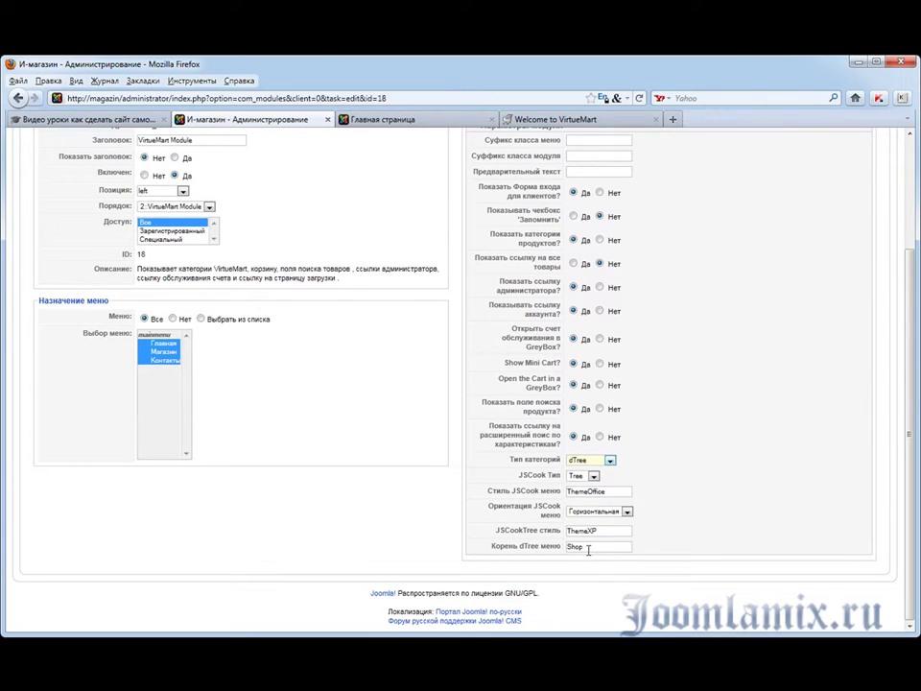
left_click_drag(589, 545, 491, 545)
type("Магаз")
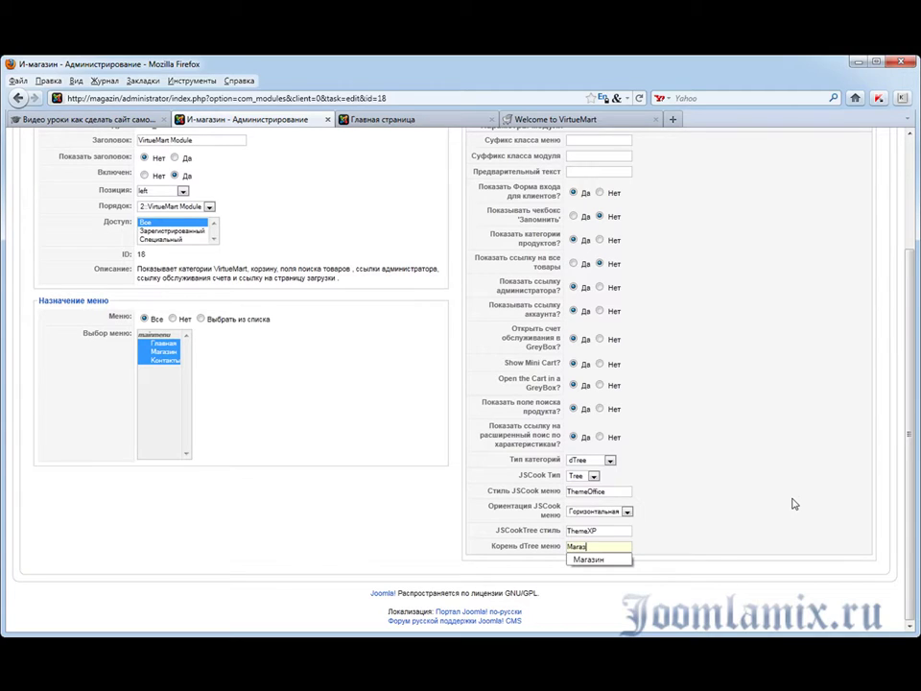
type("иг")
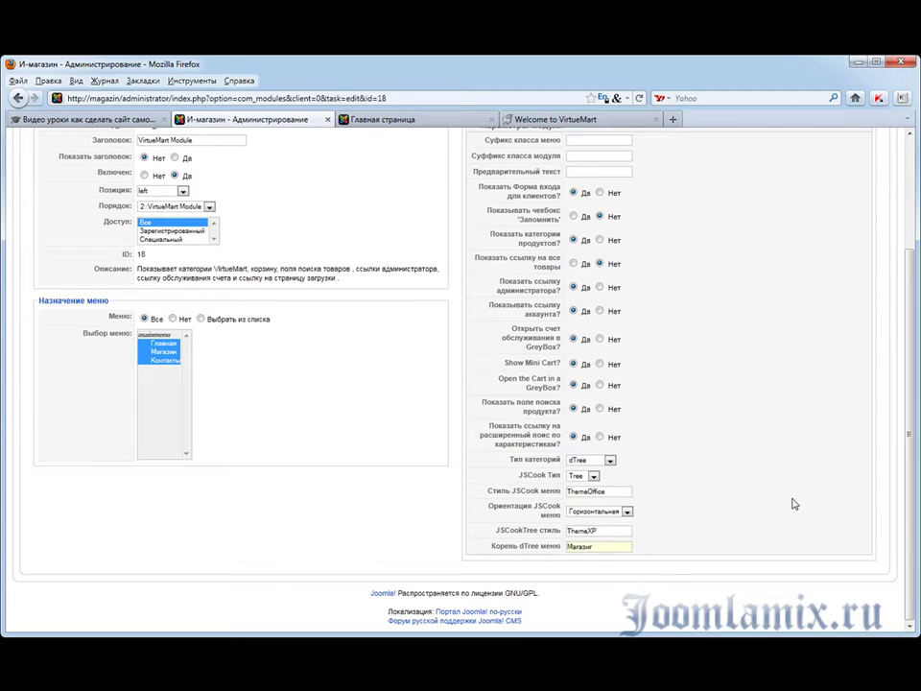
key("BackSpace")
type("н")
left_click(793, 503)
scroll(795, 420, "up", 3)
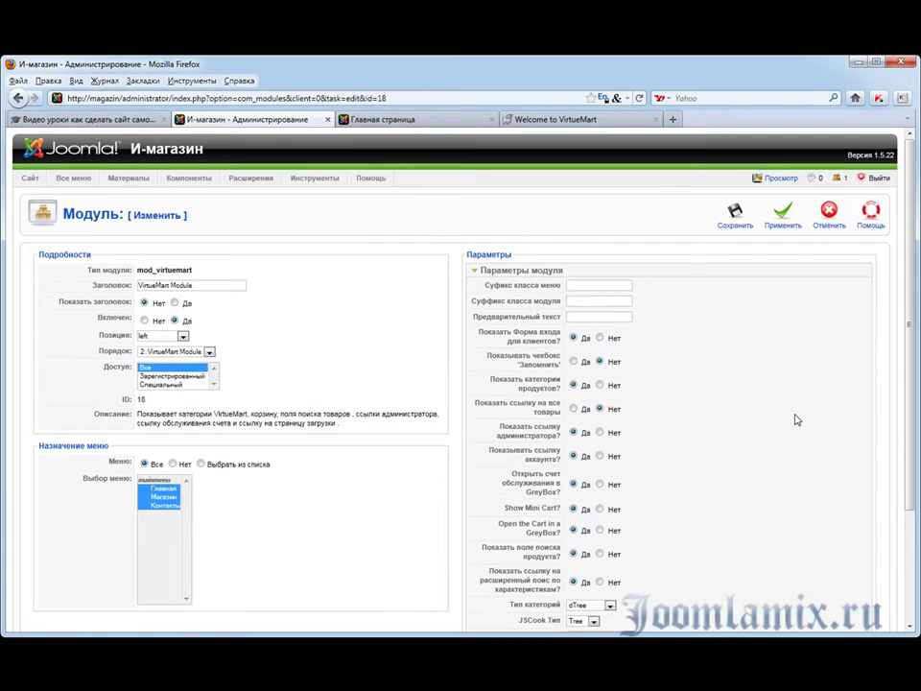
Set the module class suffix to _menu, apply the module, and reload the storefront.
left_click(585, 302)
type("_vm")
type("f")
type("u")
left_click(765, 367)
left_click(782, 220)
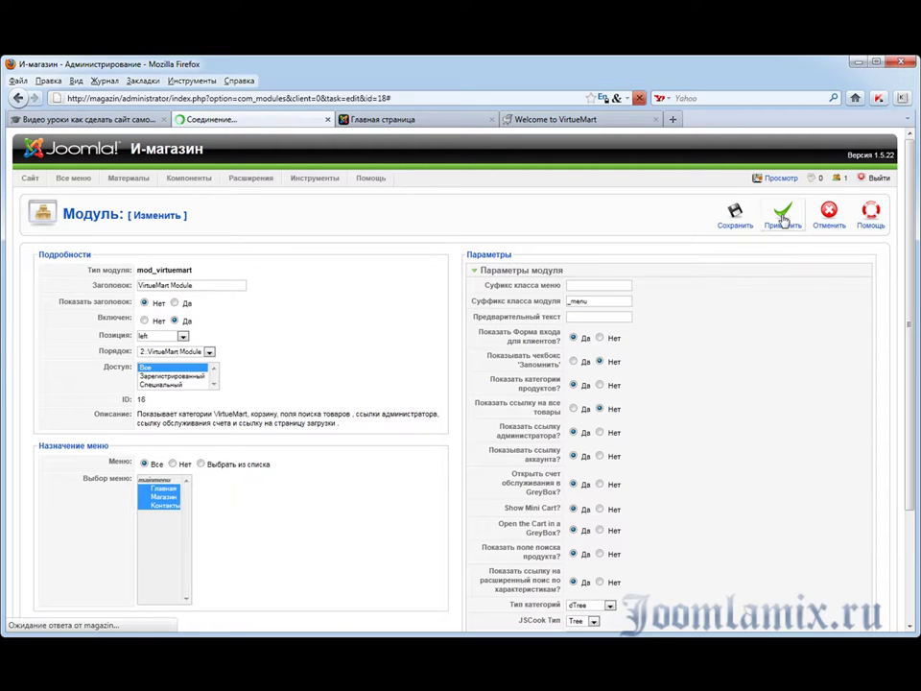
left_click(408, 121)
left_click(640, 98)
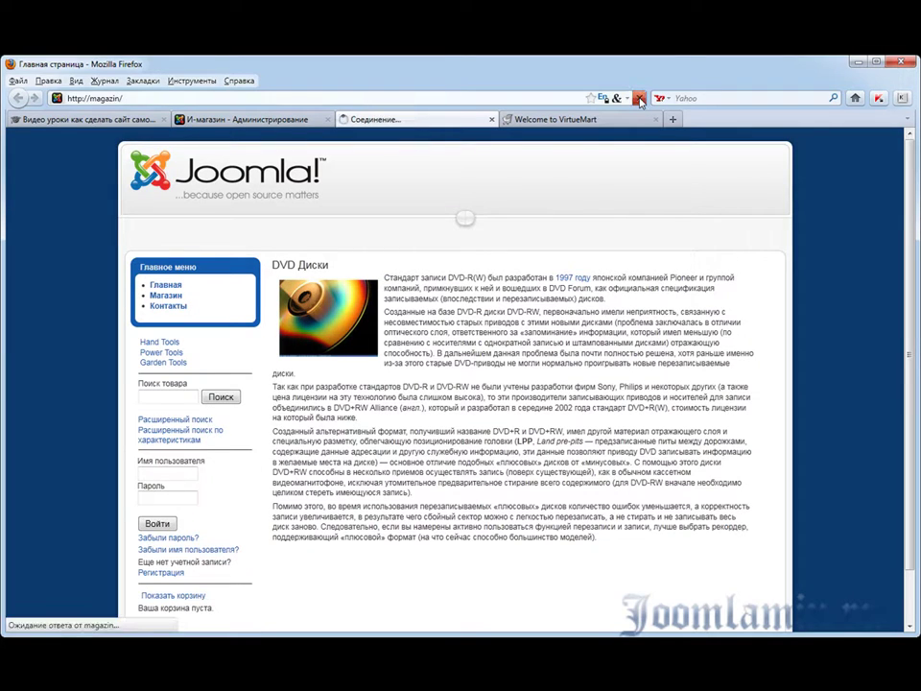
Highlight the new Магазин dTree category menu and expand Power Tools into Outdoor and Indoor Tools.
scroll(331, 544, "down", 2)
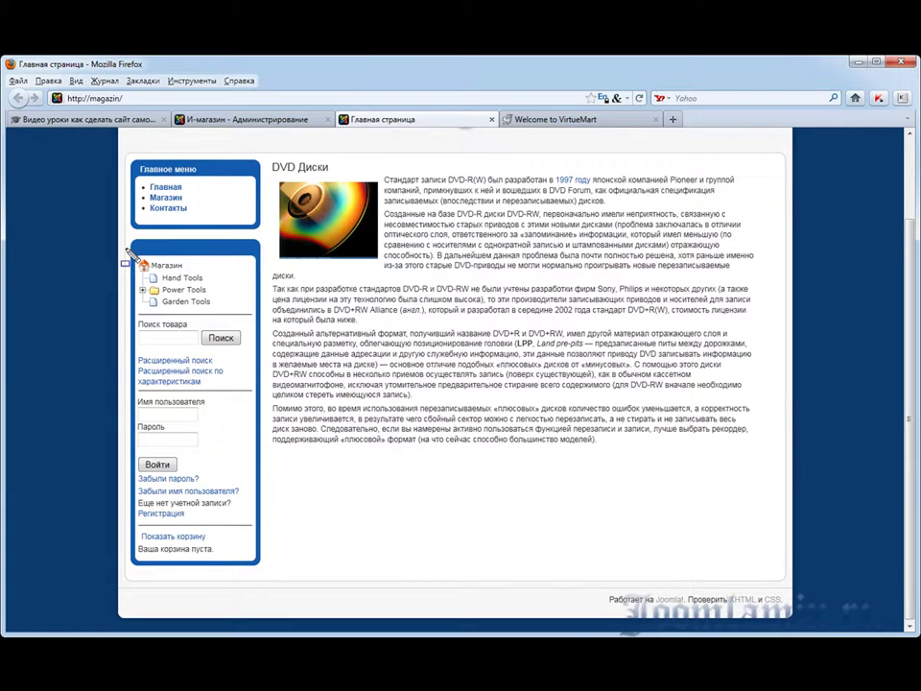
mouse_move(127, 248)
left_mouse_down()
mouse_move(134, 443)
mouse_move(272, 578)
left_mouse_up()
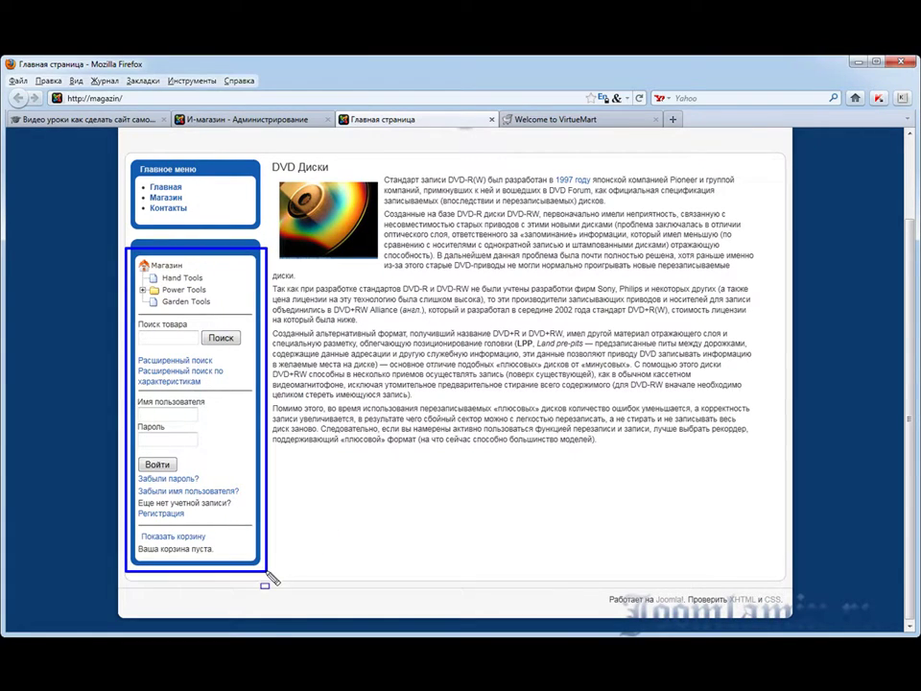
mouse_move(128, 151)
left_mouse_down()
mouse_move(211, 219)
mouse_move(266, 233)
left_mouse_up()
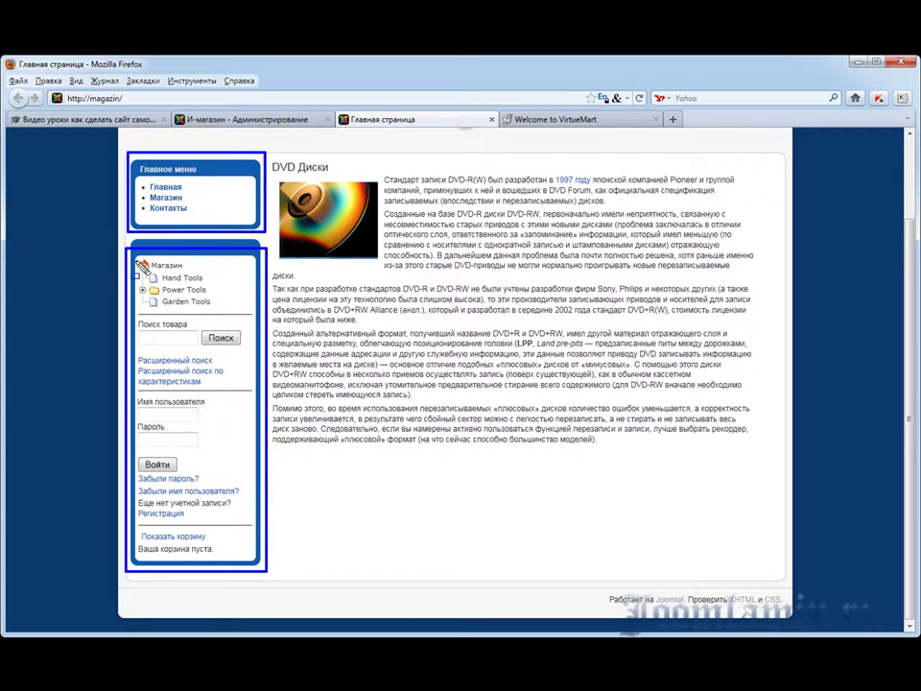
mouse_move(136, 260)
left_mouse_down()
mouse_move(145, 292)
mouse_move(205, 322)
mouse_move(231, 309)
left_mouse_up()
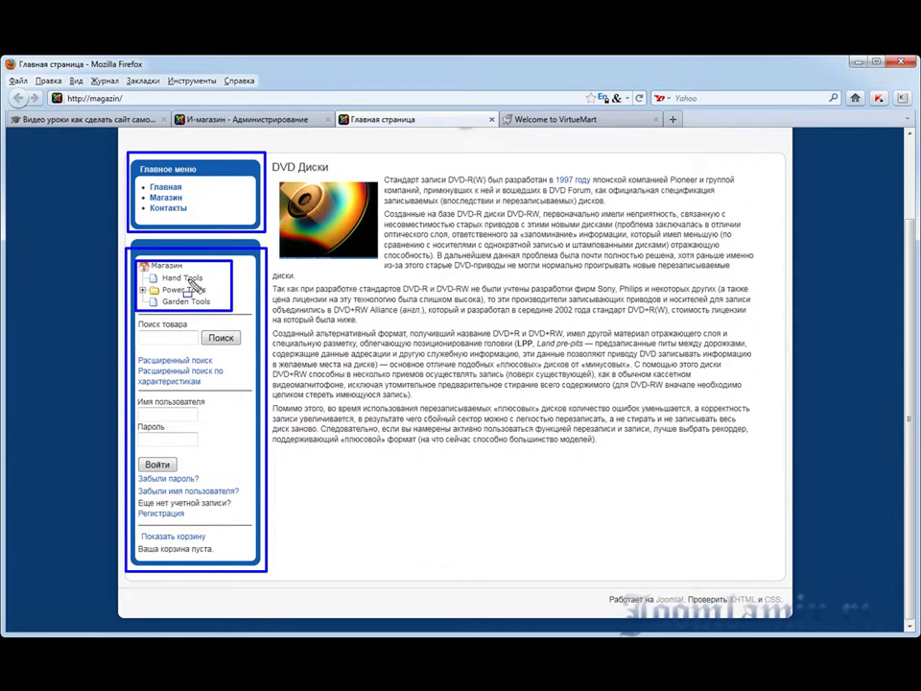
left_click_drag(137, 256, 191, 273)
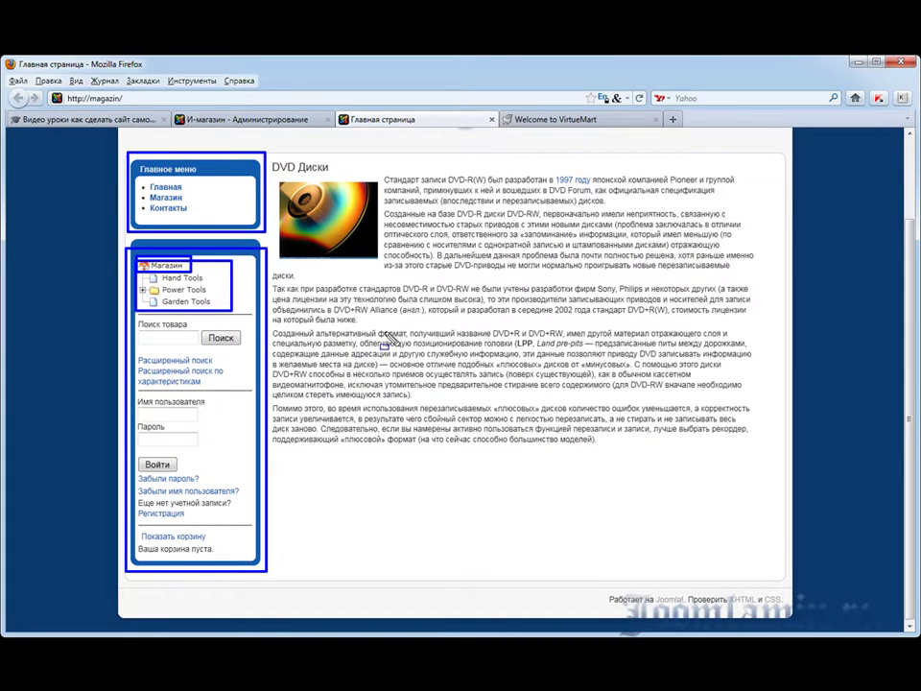
key("Escape")
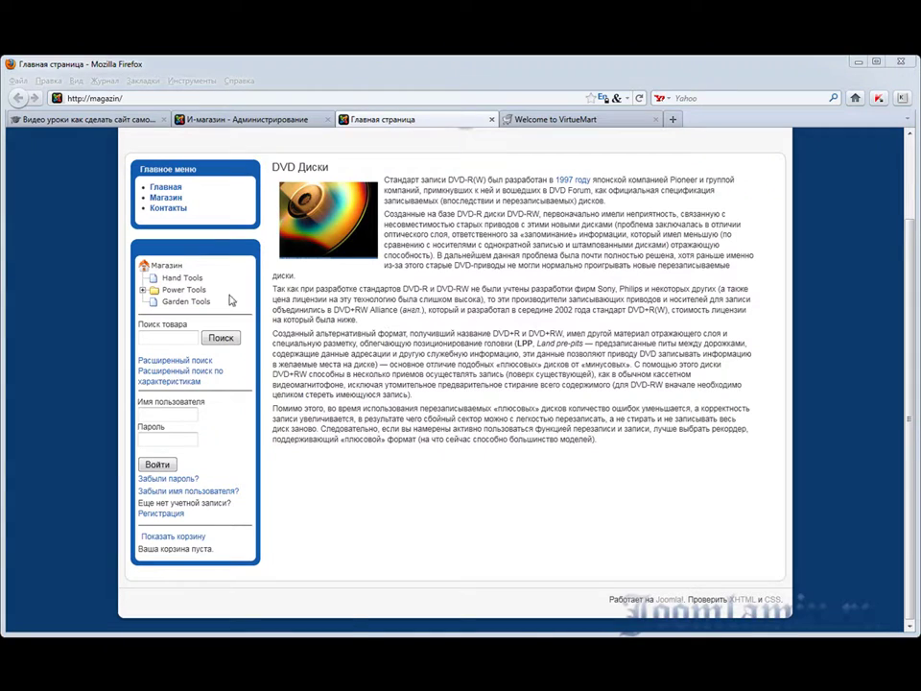
left_click(143, 292)
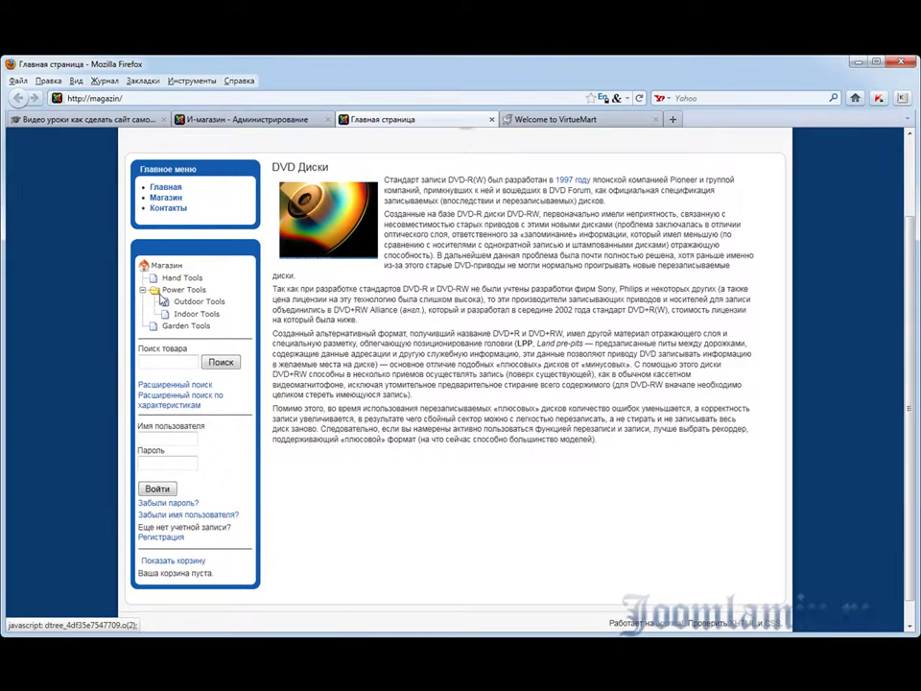